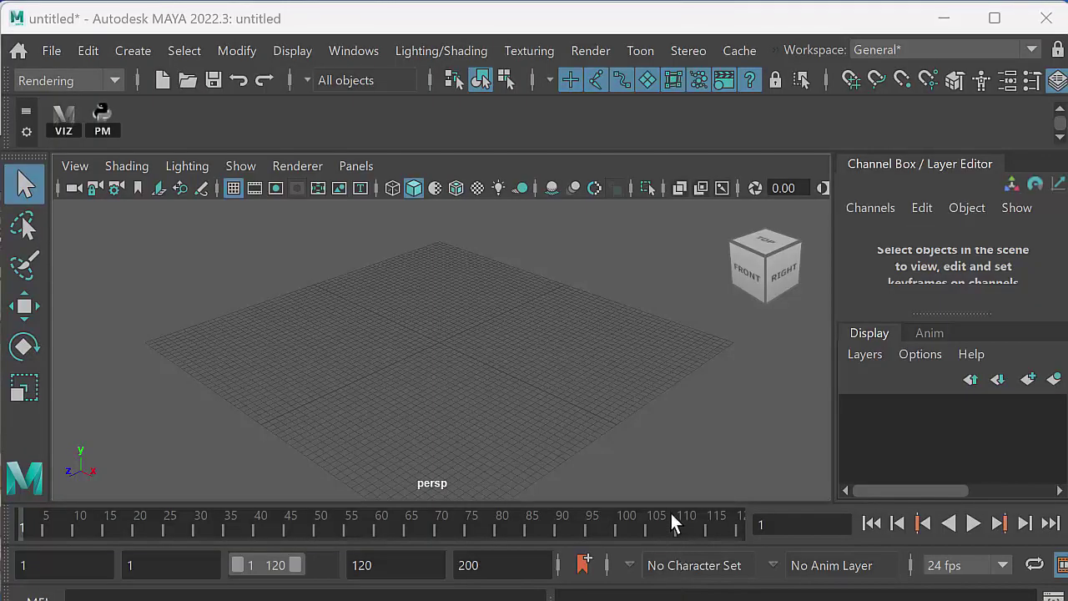
right_click_drag(453, 335, 526, 334, "alt")
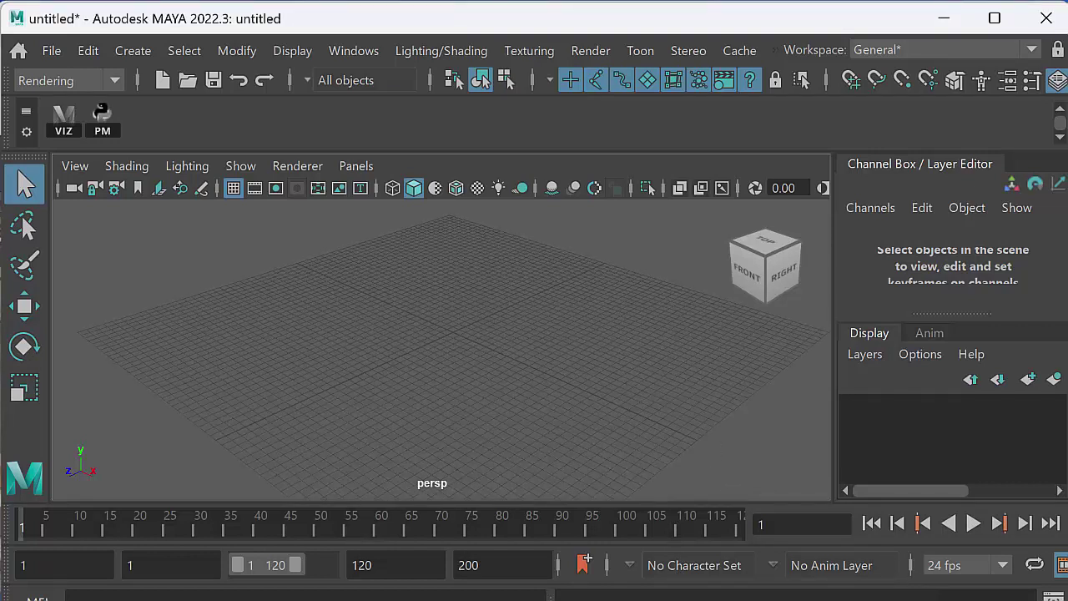
middle_click_drag(579, 372, 638, 395, "alt")
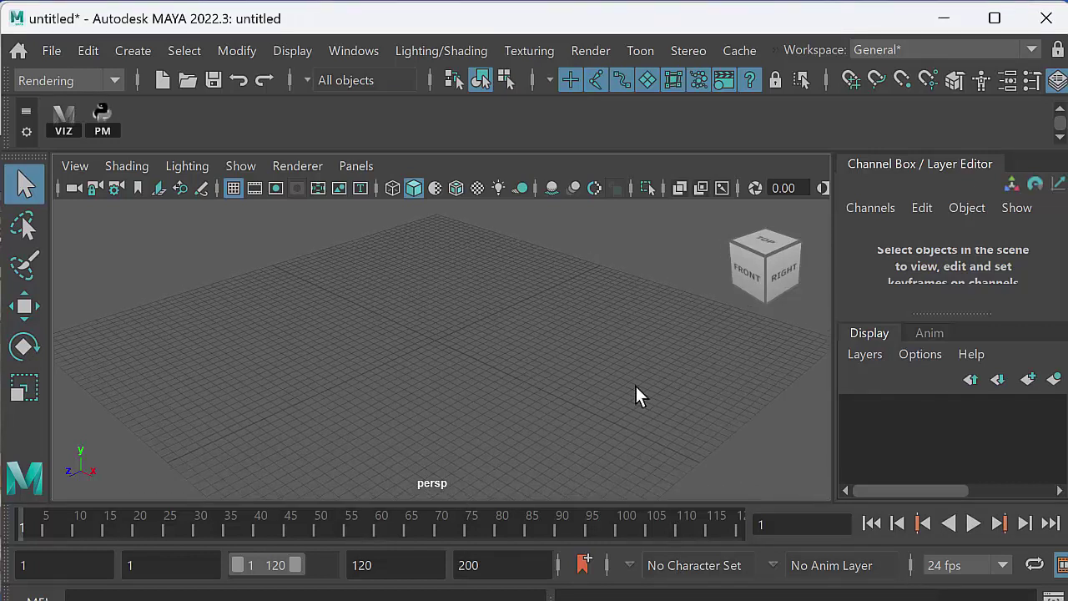
Switch to the TurboSquid page in the browser, search for phone models and sort the results by Lower Prices
key("alt+Tab")
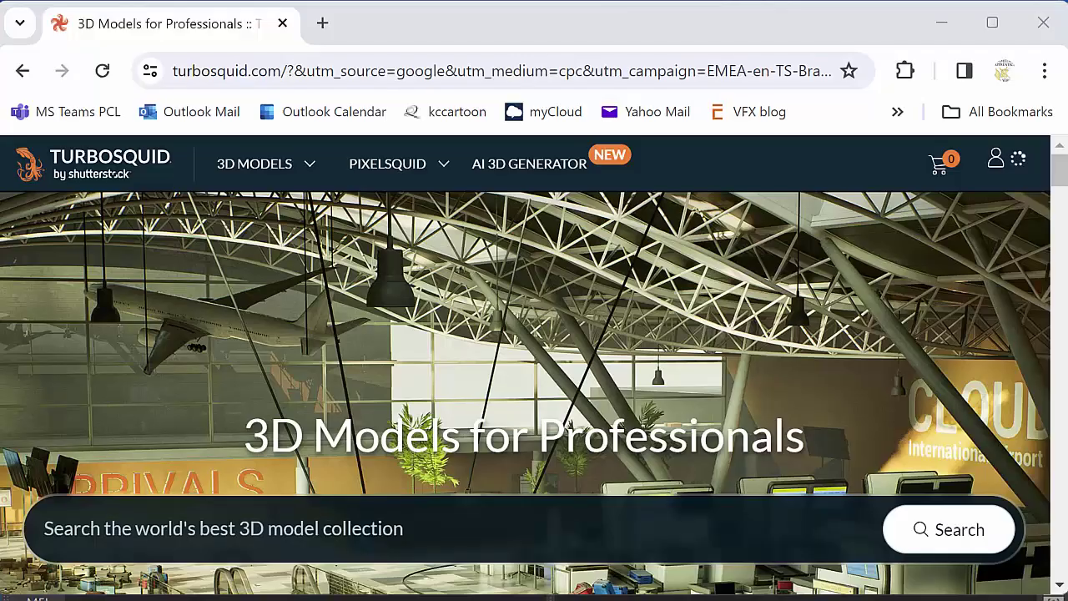
left_click(483, 536)
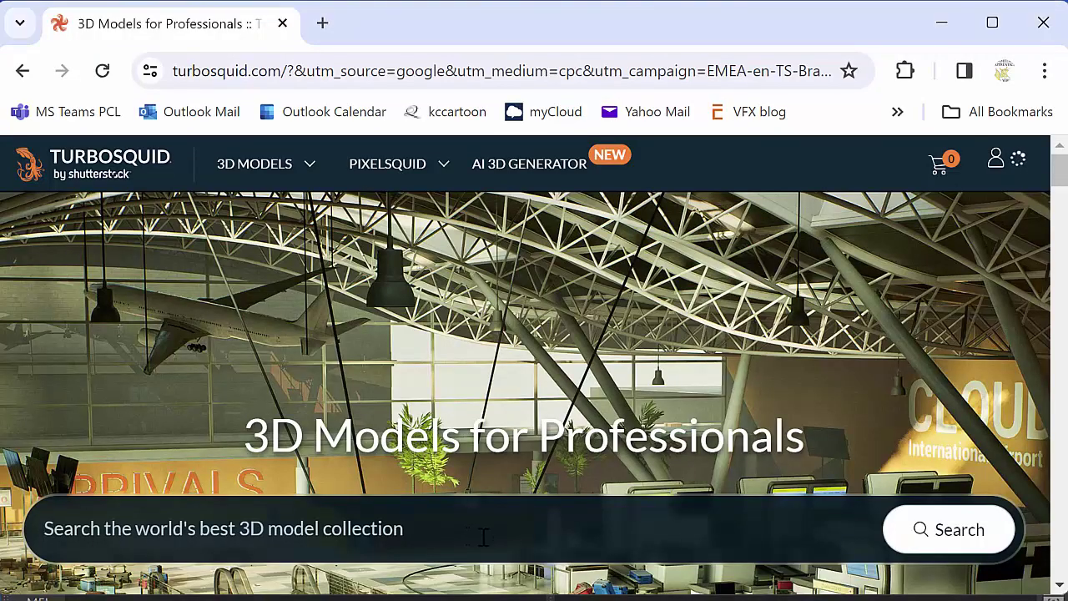
type("phone")
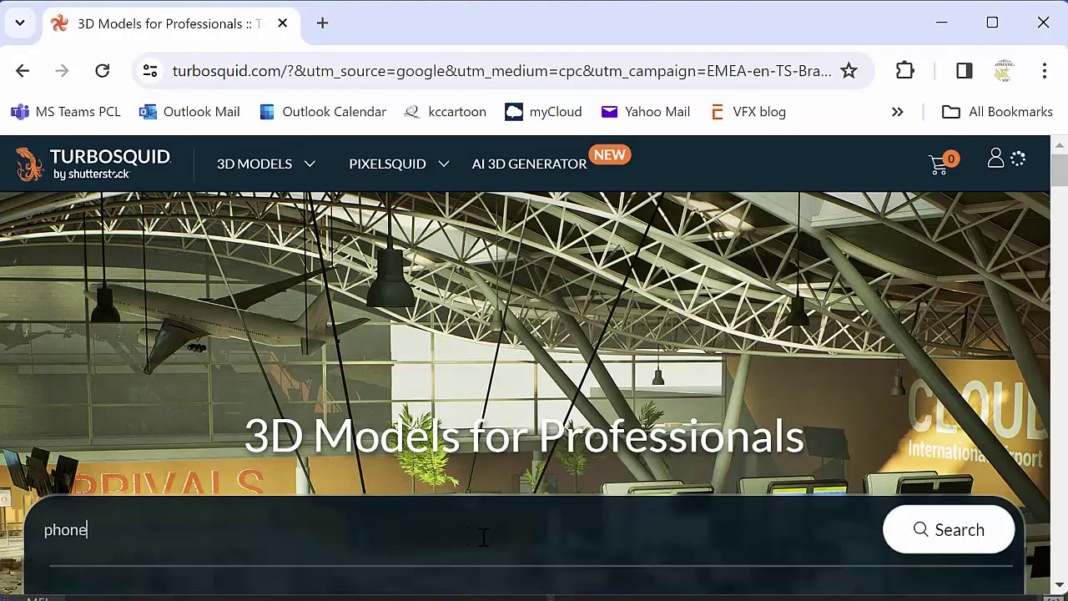
left_click(943, 536)
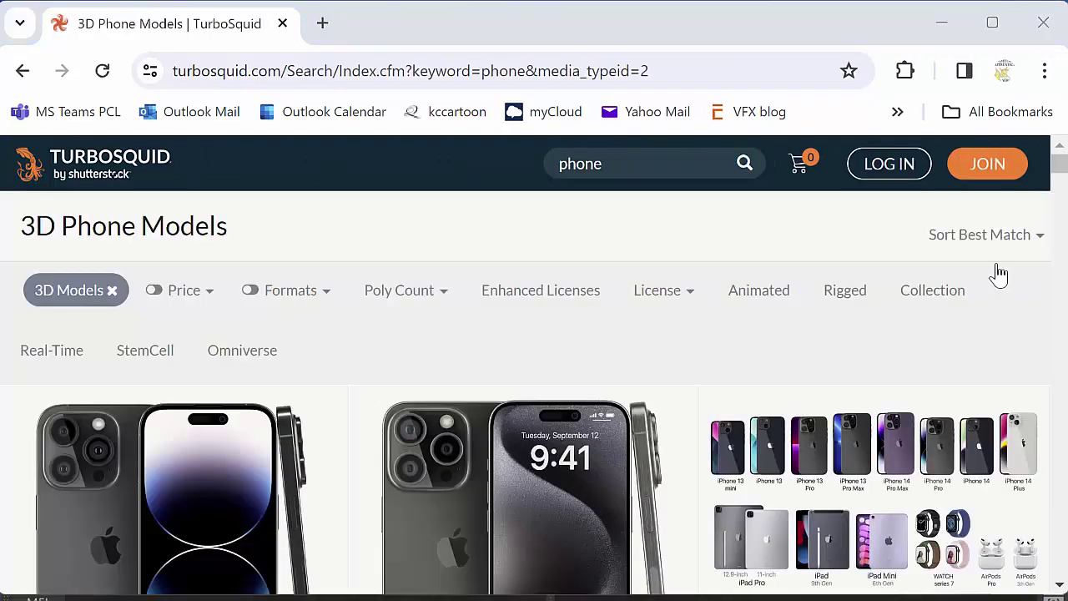
left_click(1034, 239)
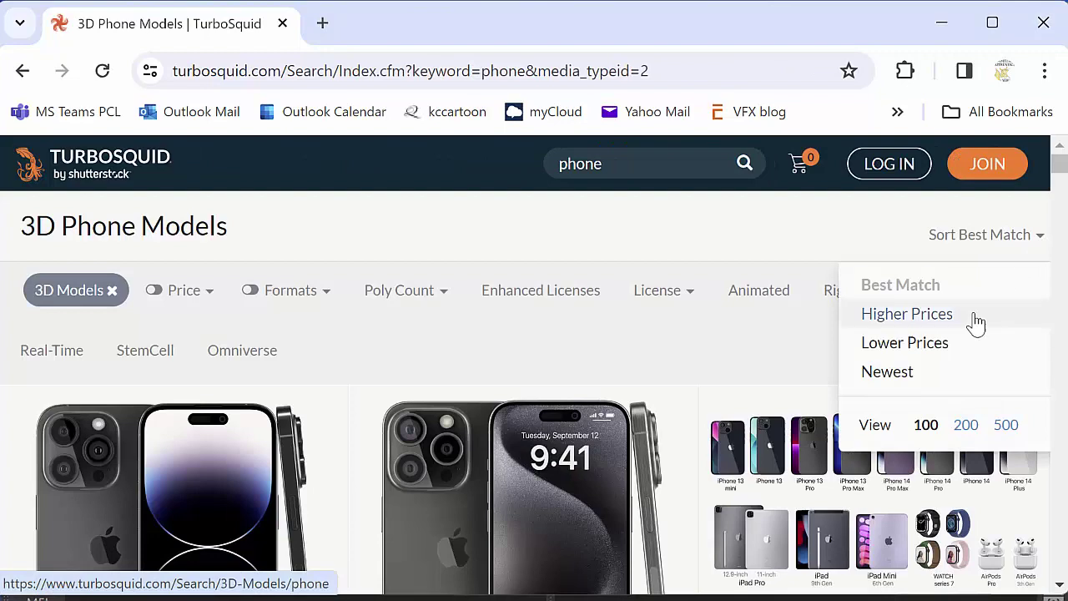
left_click(954, 353)
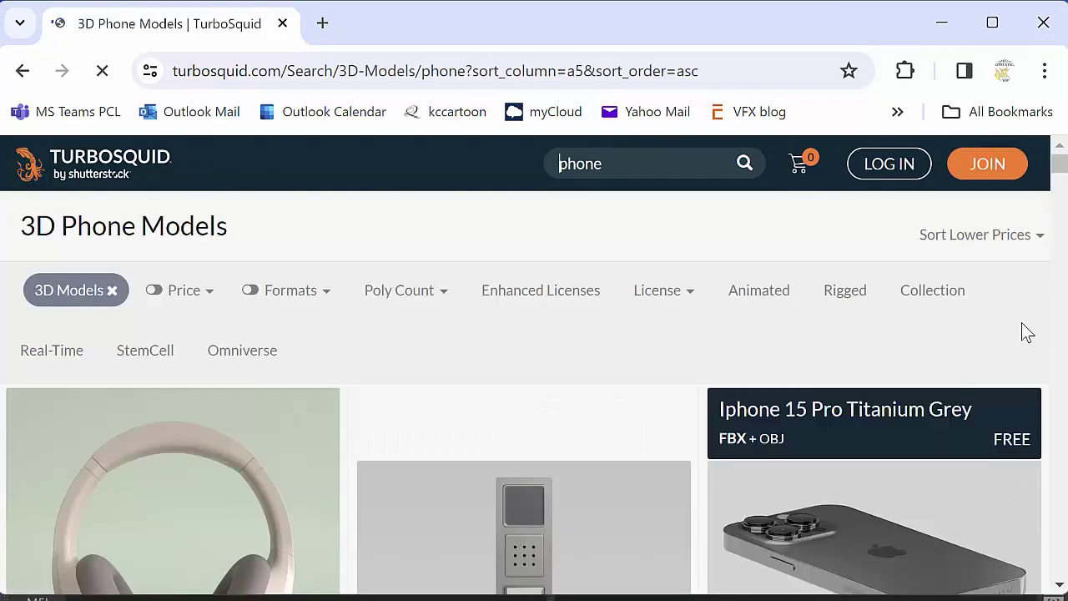
Open the free red Simple Rotary Phone model from the rotary phone results and download it
scroll(1061, 166, "down", 6)
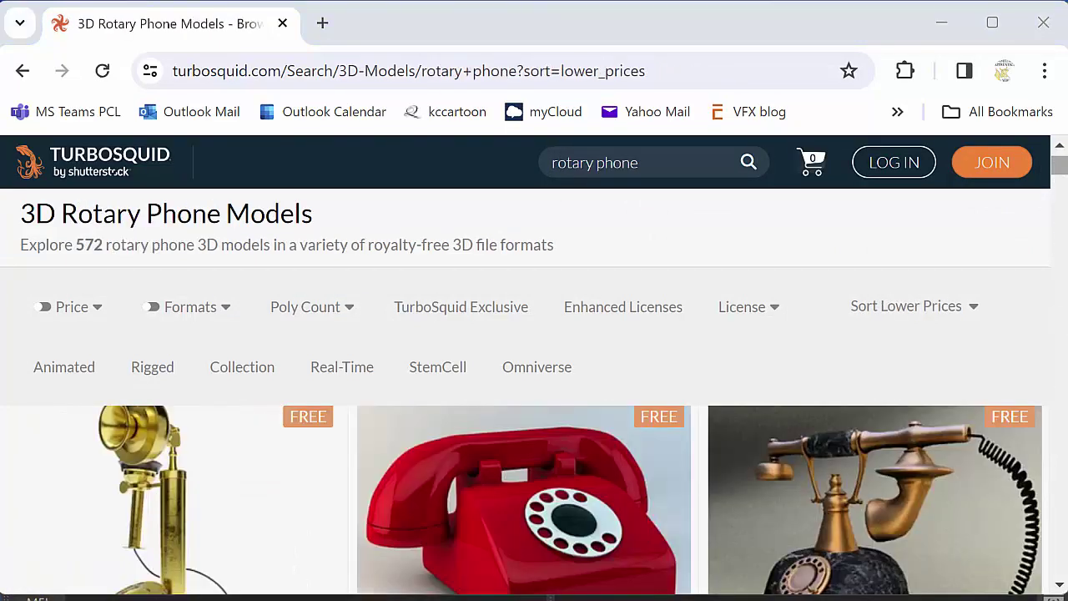
left_click(567, 527)
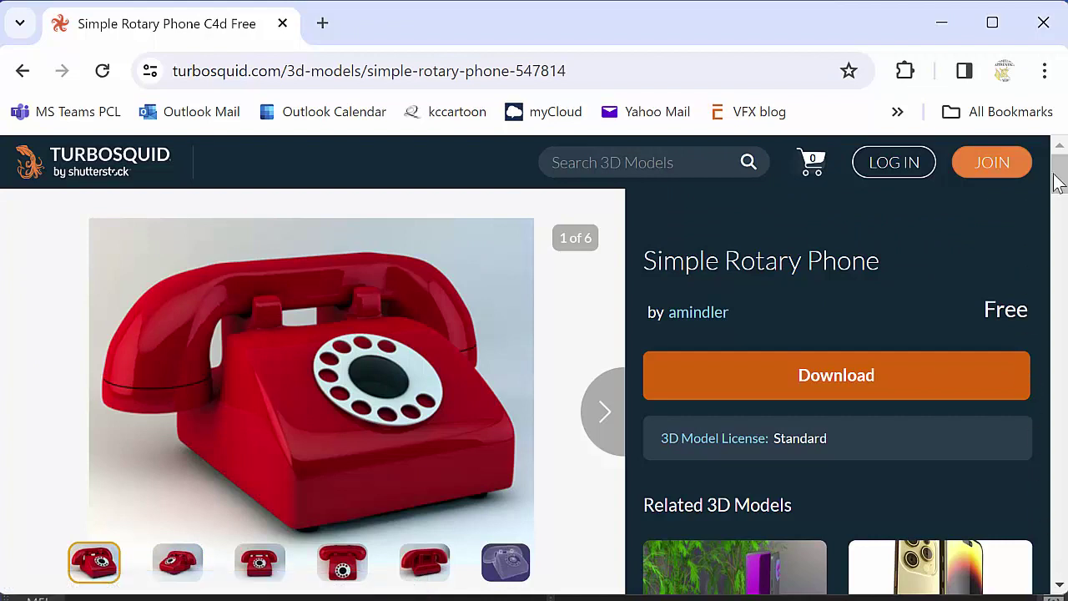
scroll(1056, 179, "down", 6)
scroll(1059, 183, "up", 6)
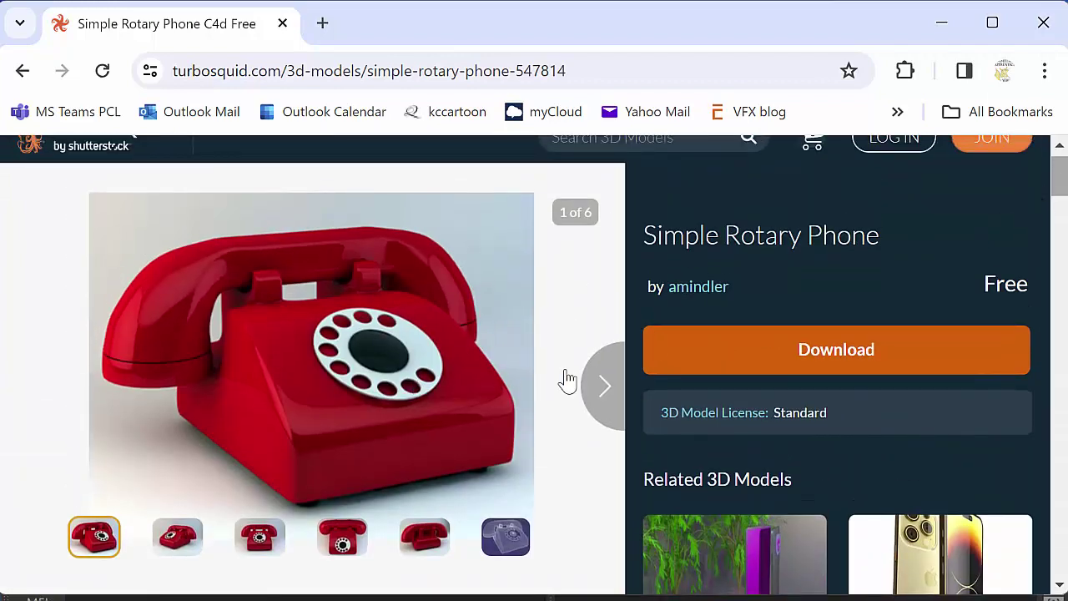
left_click(761, 361)
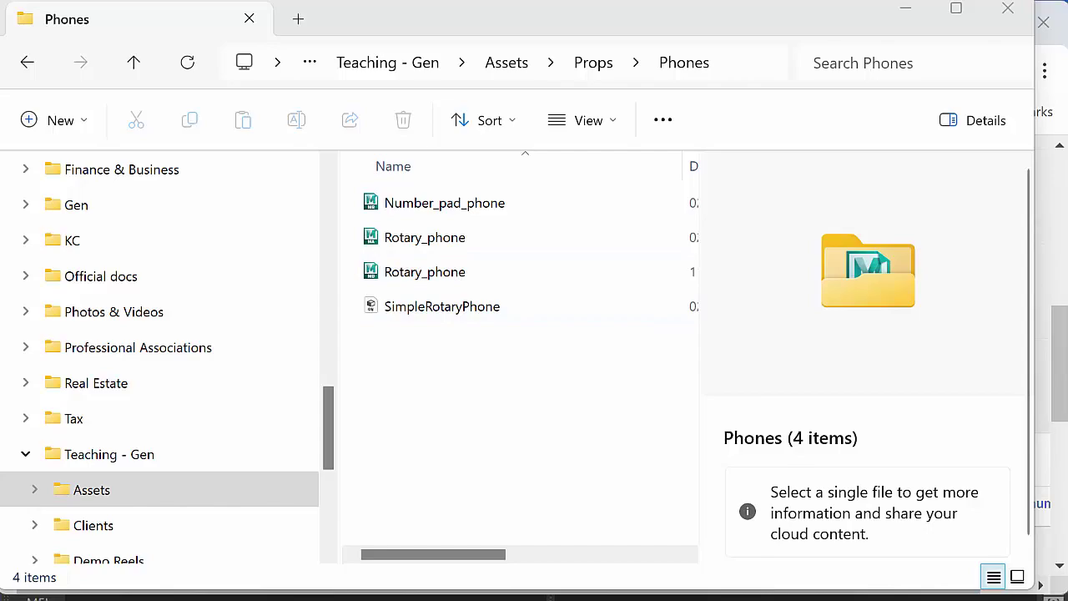
Switch to Maya and create a new project named phoneRing_16march2024, keeping the default location and folders
key("alt+Tab")
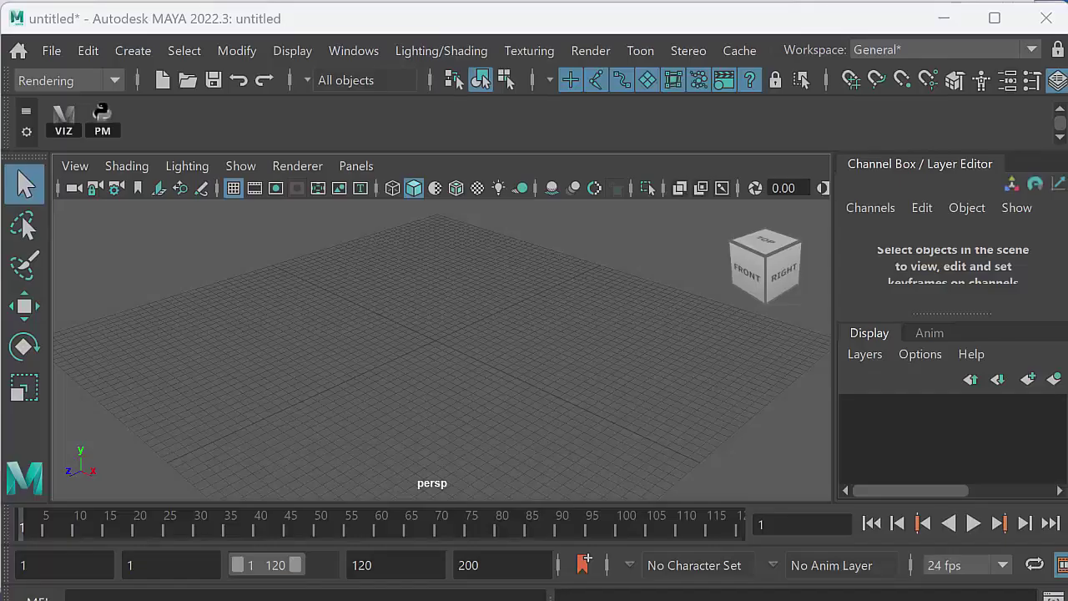
left_click(56, 51)
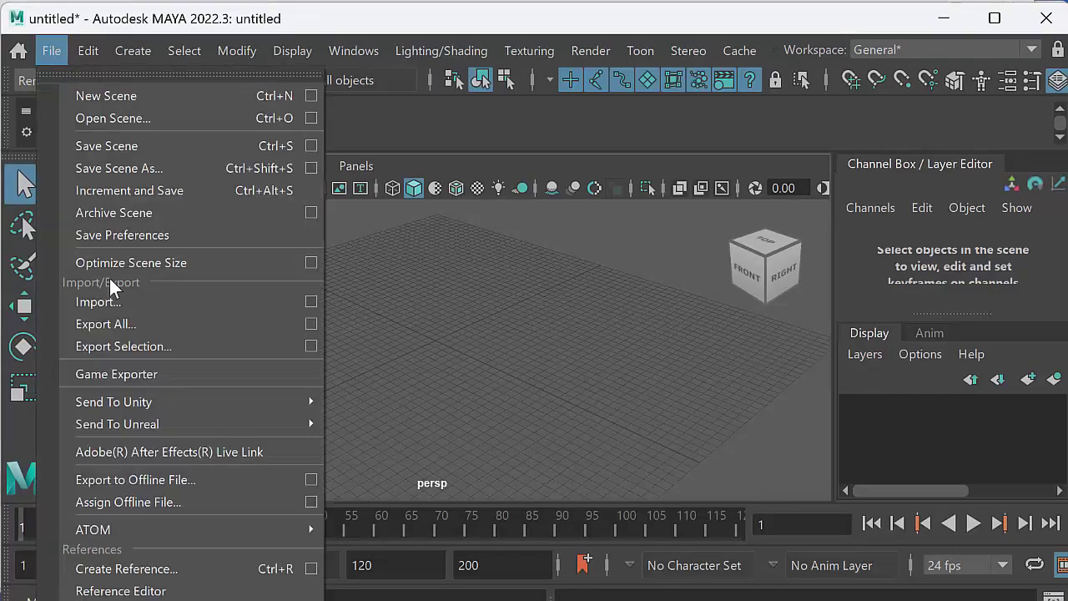
left_click(100, 72)
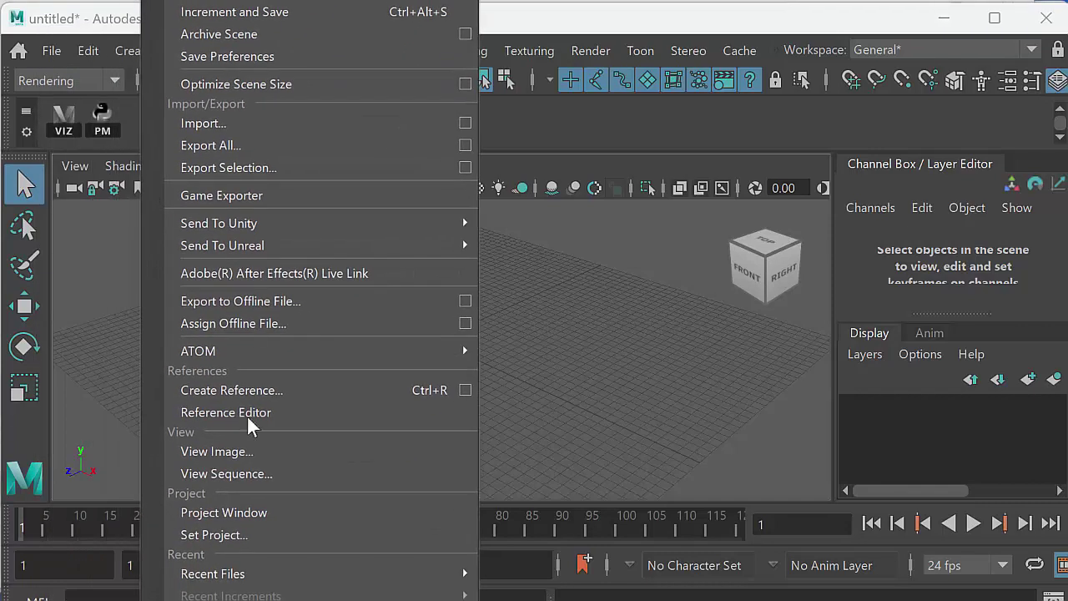
left_click(254, 512)
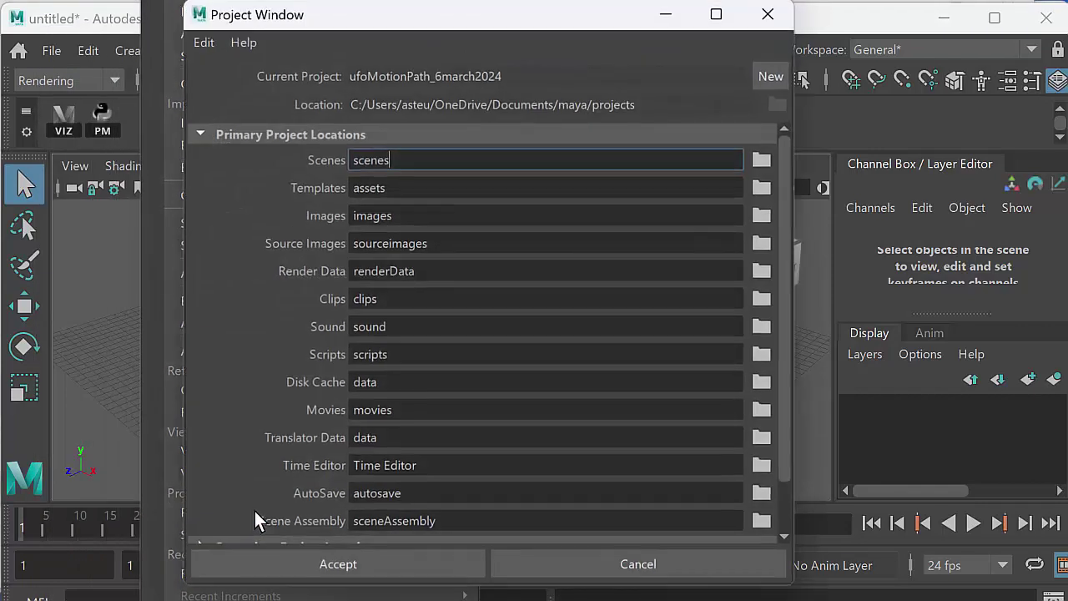
left_click(763, 75)
double_click(349, 75)
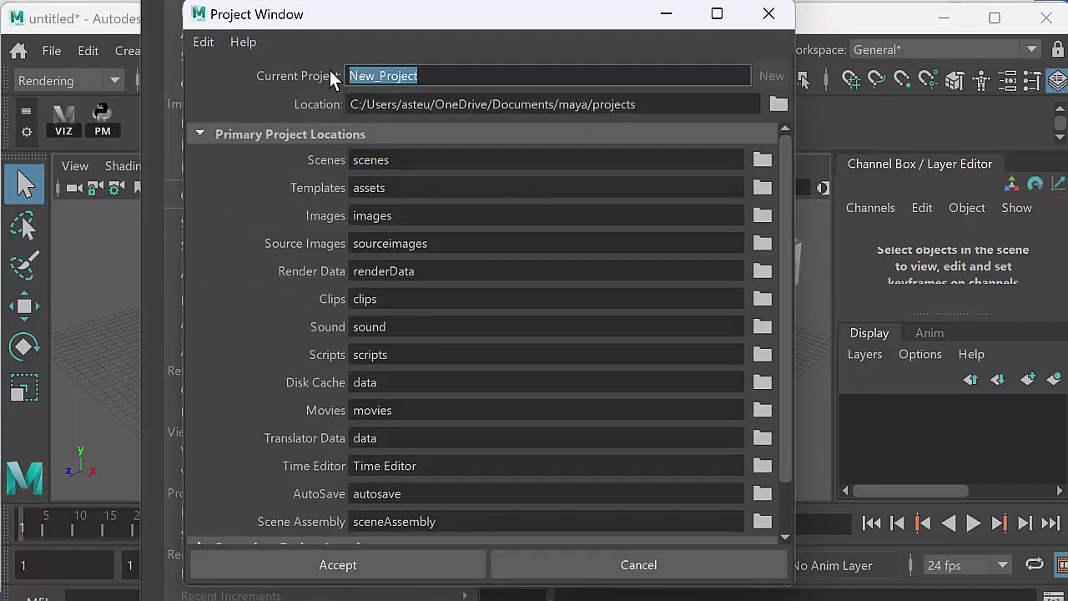
type("phone\\ri")
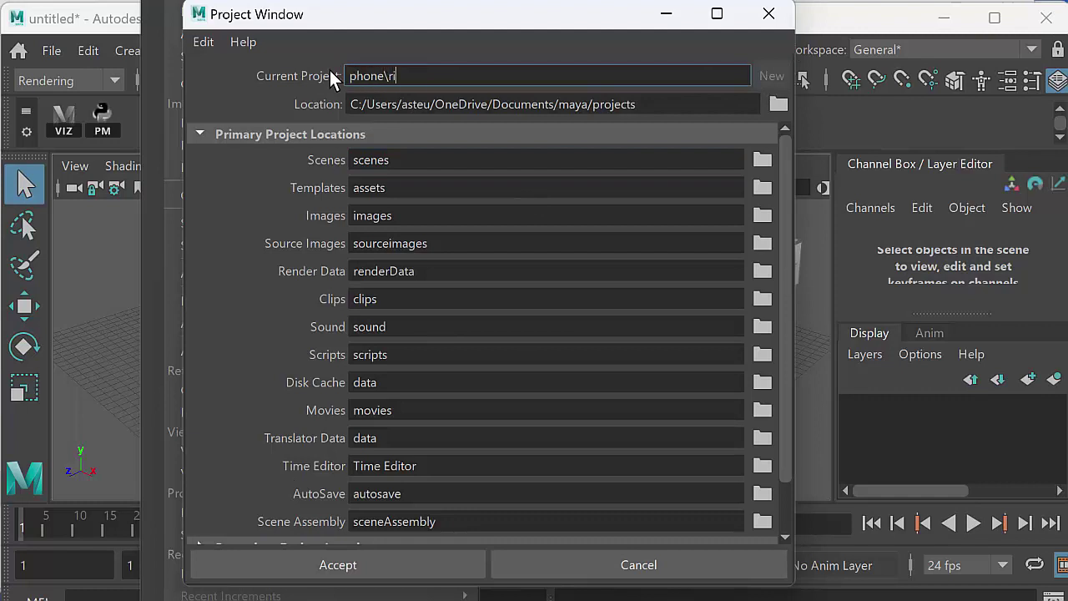
key("BackSpace")
key("BackSpace")
key("BackSpace")
type("Ring_16march2024")
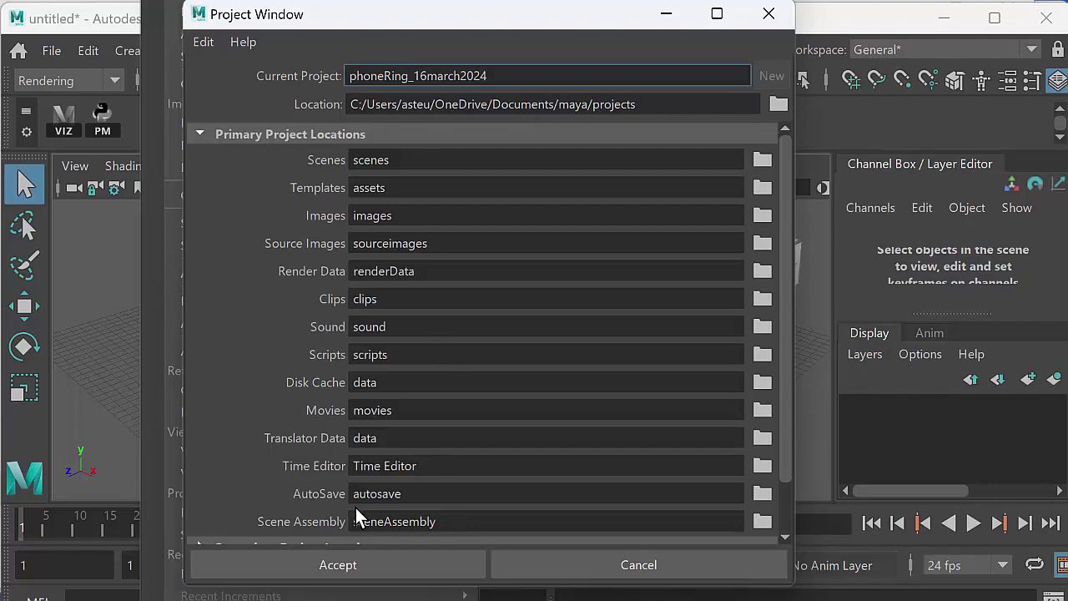
left_click(372, 567)
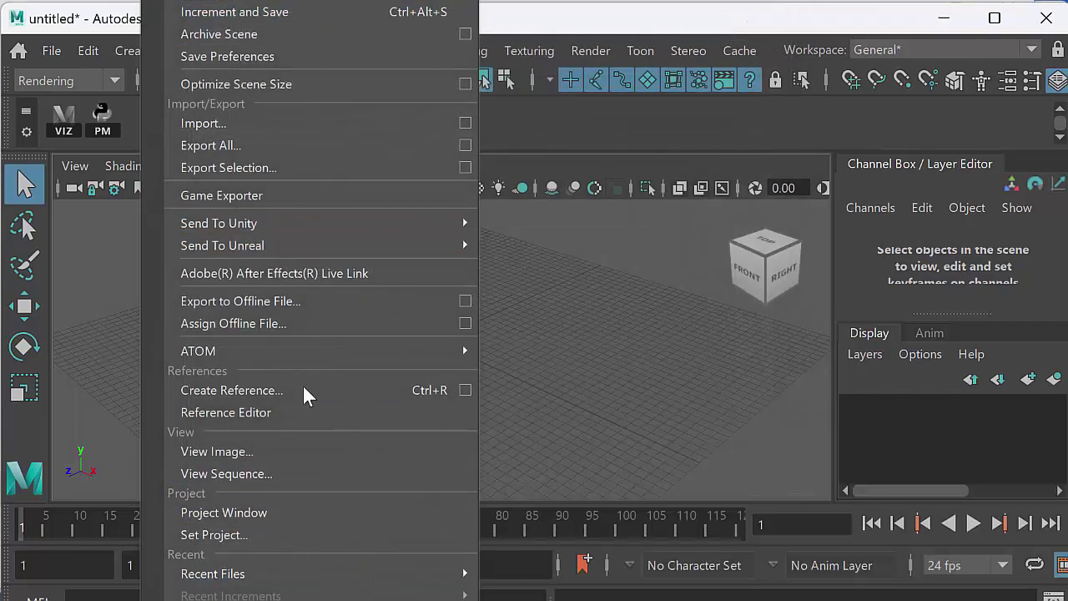
Set phoneRing_16march2024 as the current project
left_click(282, 536)
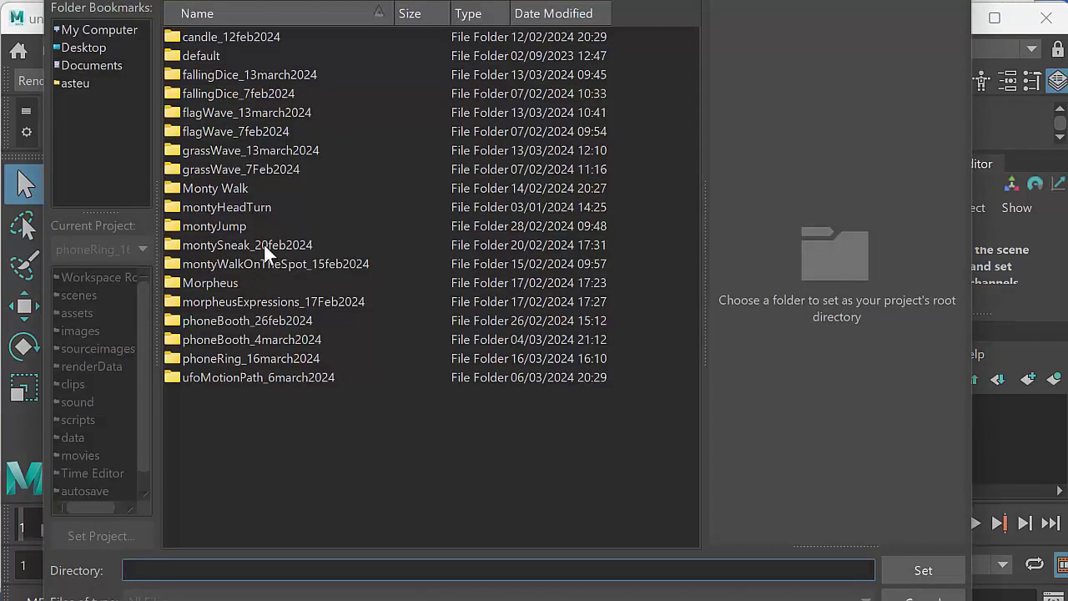
left_click(283, 359)
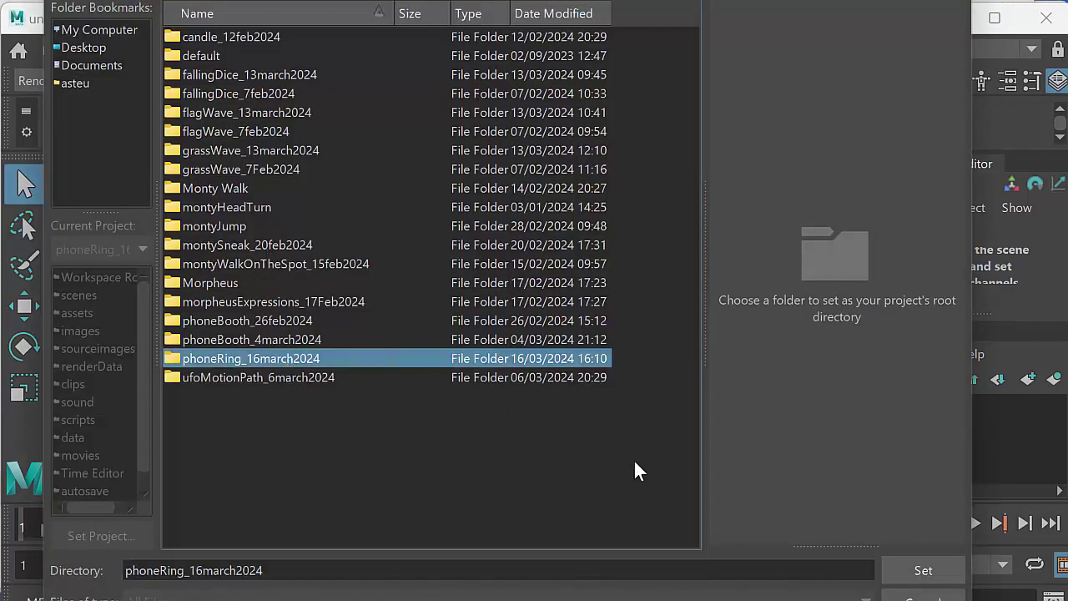
left_click(923, 570)
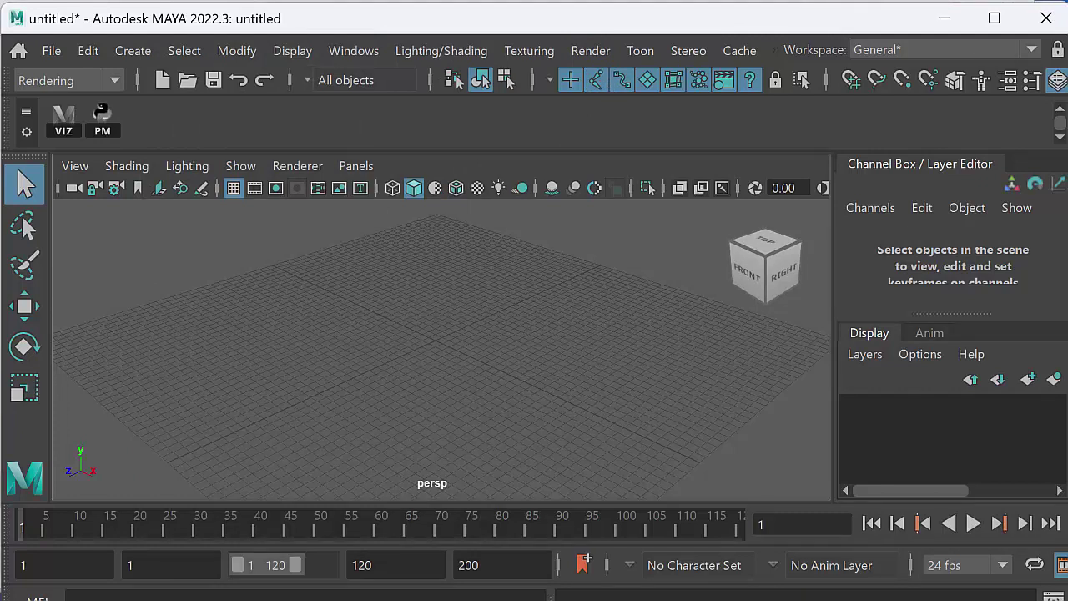
Switch to File Explorer and open the scenes folder of the phoneRing_16march2024 project under Documents, maya, projects
key("alt+Tab")
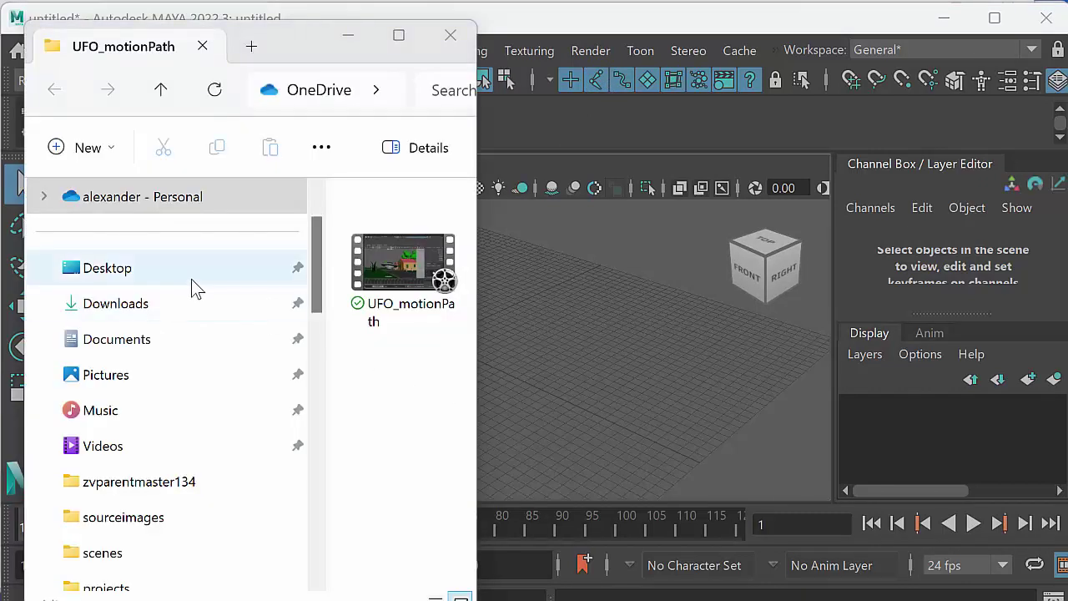
left_click(157, 339)
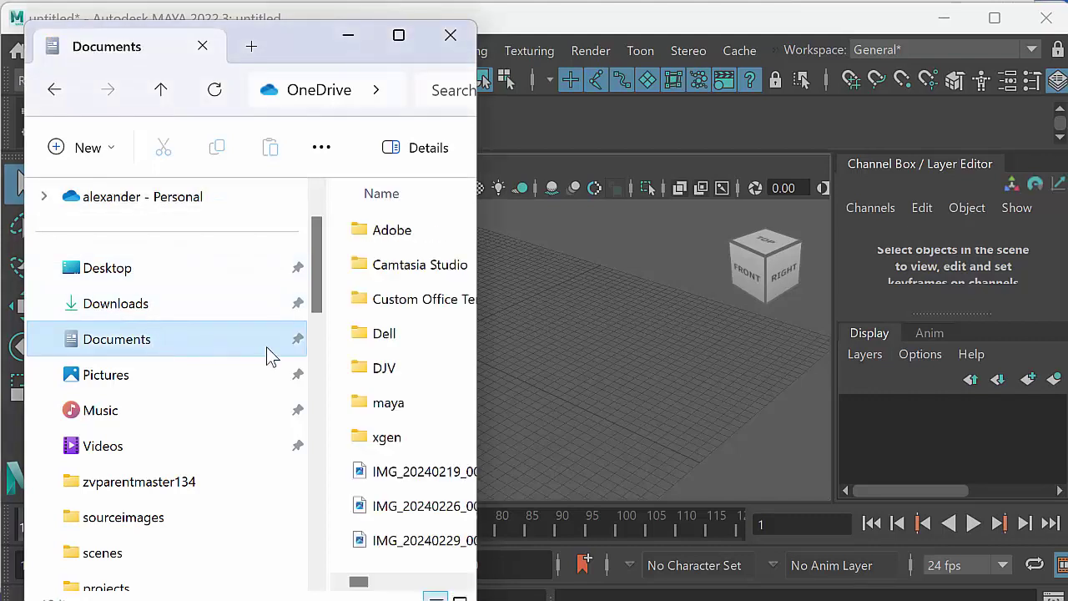
double_click(385, 400)
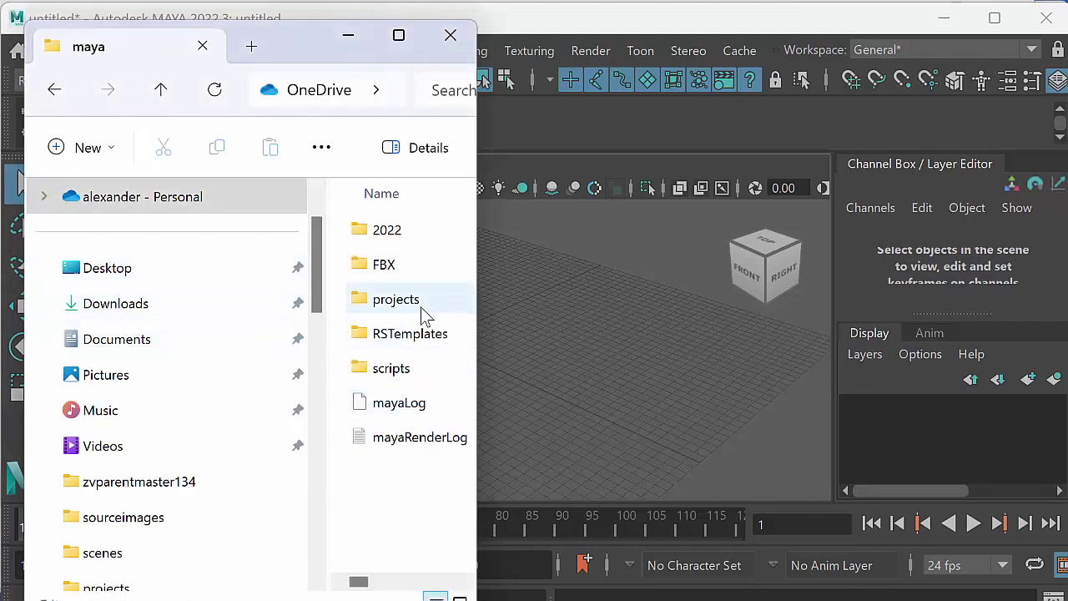
left_click(407, 306)
double_click(407, 305)
left_click_drag(465, 291, 462, 449)
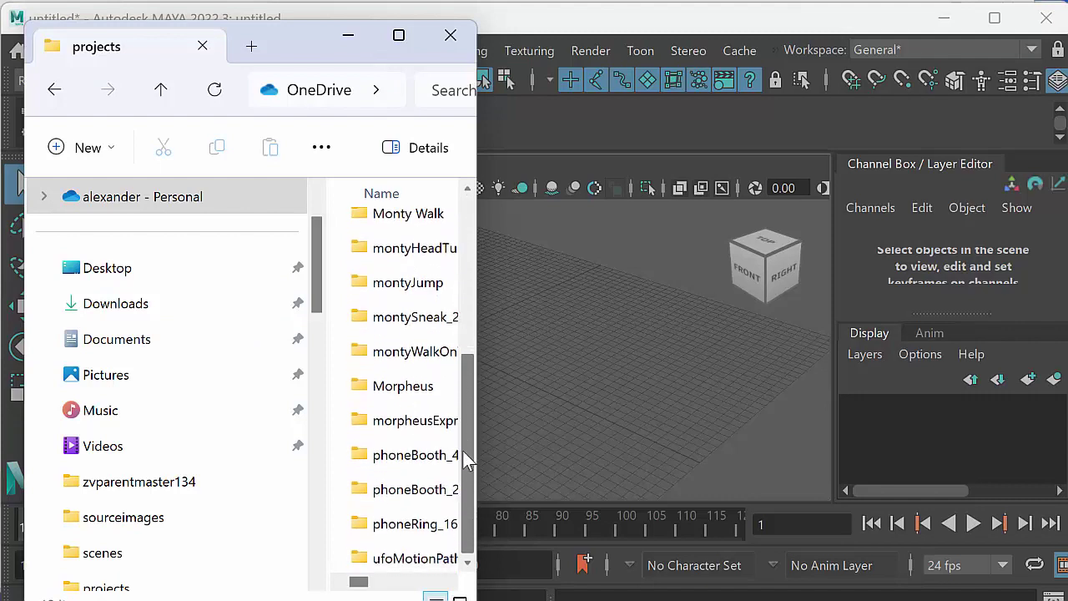
double_click(398, 532)
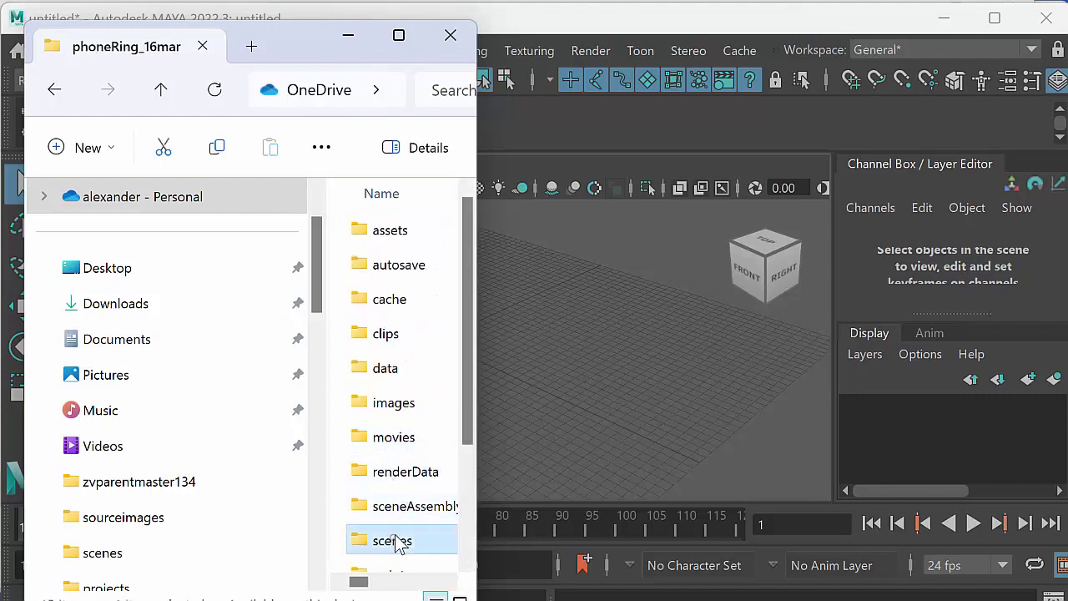
double_click(393, 539)
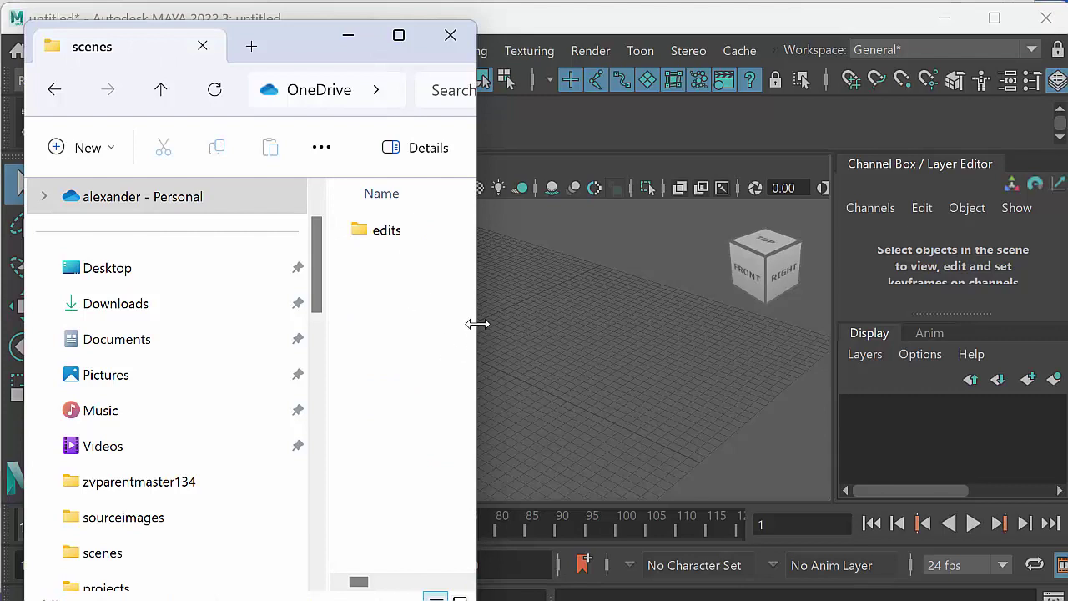
left_click_drag(477, 324, 490, 322)
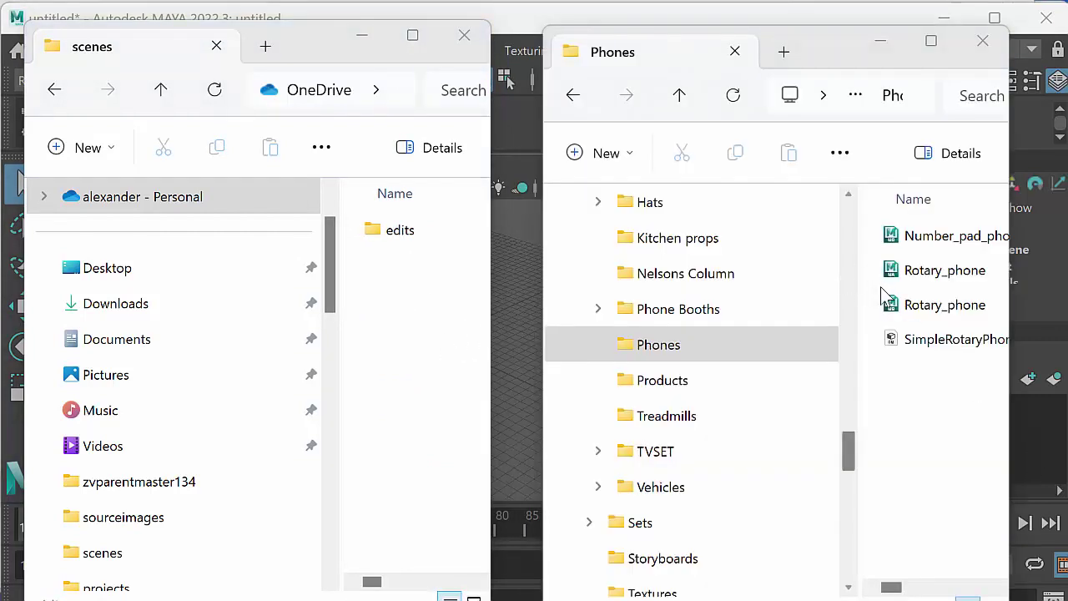
Copy the second Rotary_phone file from the Phones folder into the project's scenes folder
left_click(915, 311)
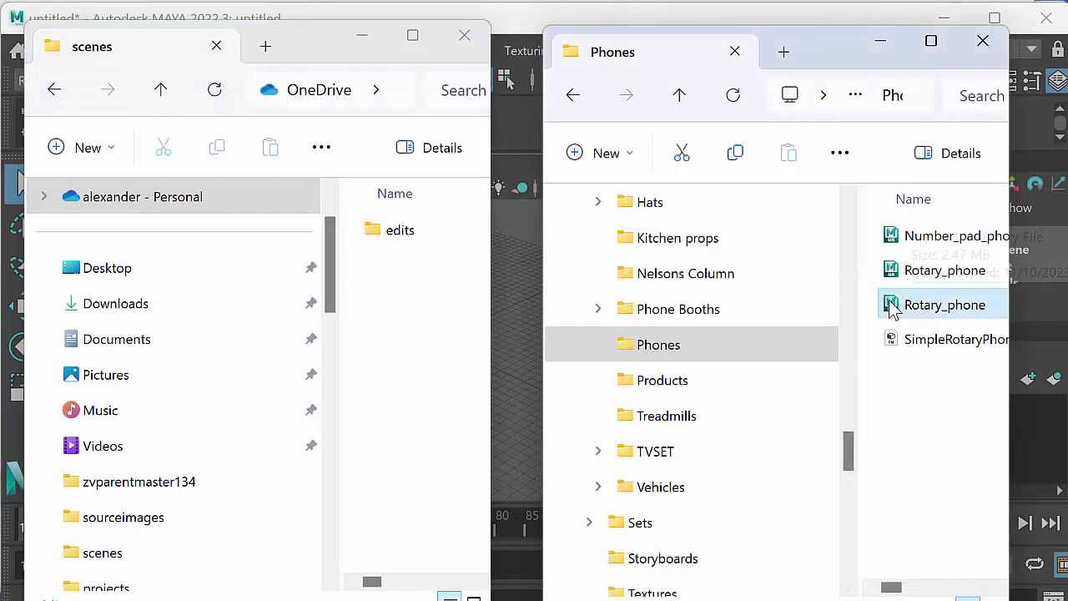
key("ctrl+c")
left_click(435, 365)
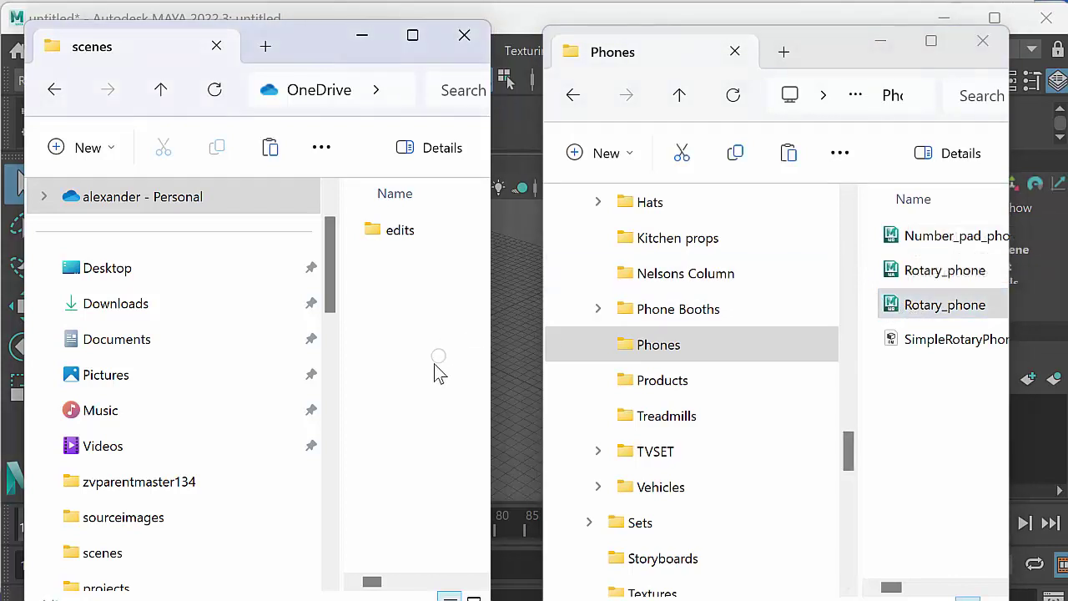
key("ctrl+v")
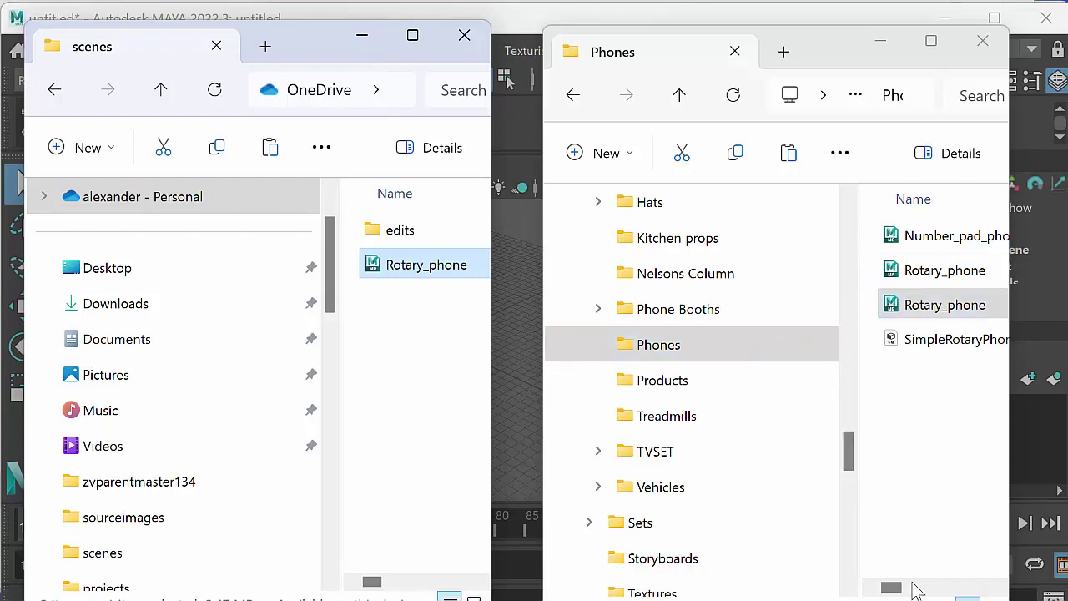
Switch to Maya and open Rotary_phone.mb from the project's scenes folder
key("alt+Tab")
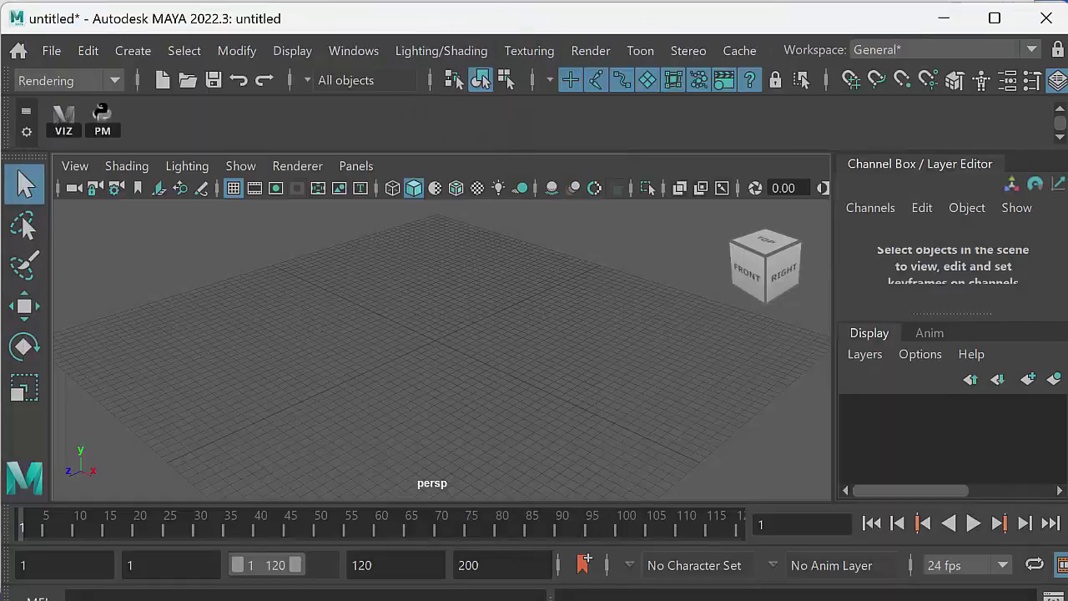
left_click(41, 53)
left_click(81, 116)
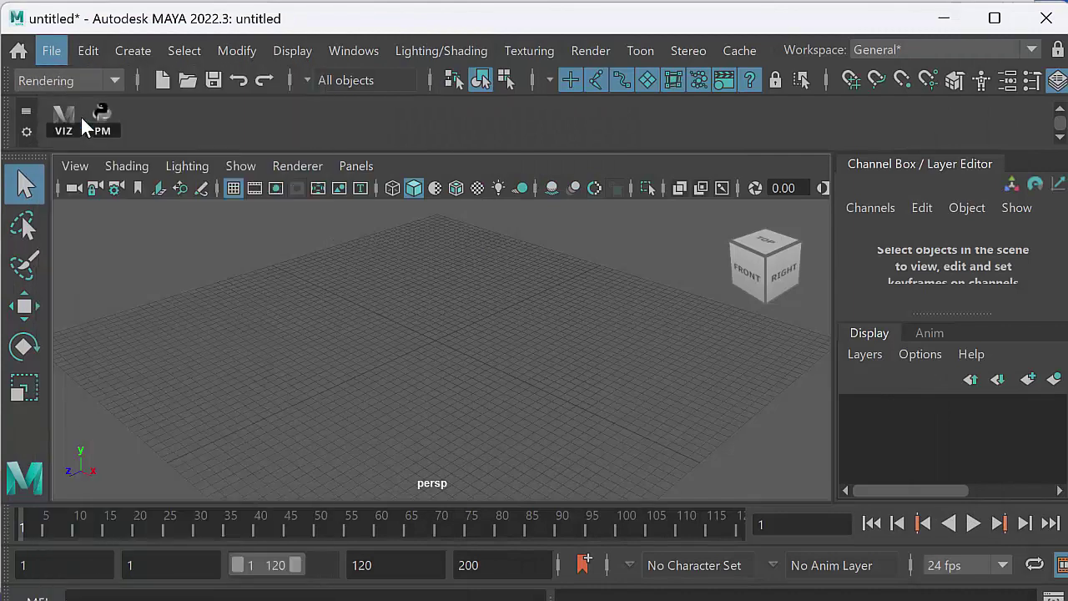
left_click(241, 57)
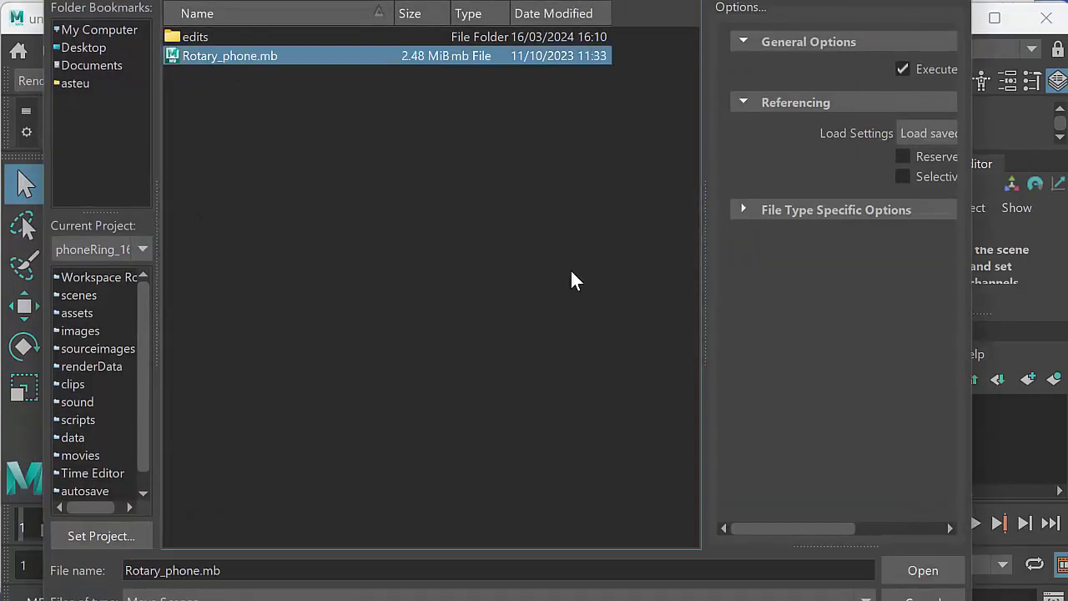
left_click(921, 570)
left_click(504, 350)
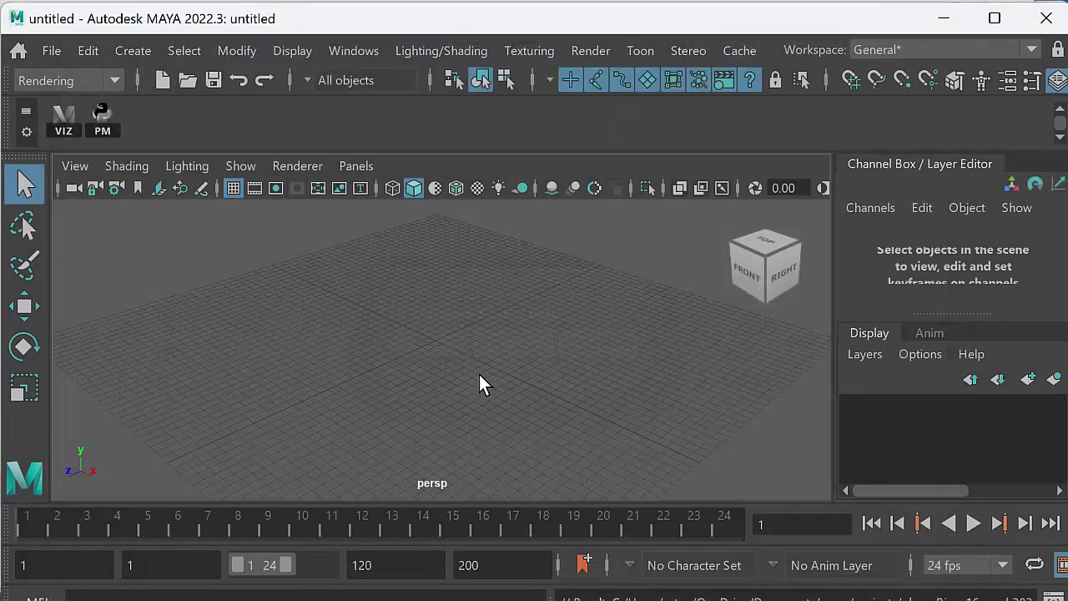
Move the phone handset down onto its cradle, to a Translate Y of -1.435
middle_click_drag(494, 370, 501, 338, "alt")
right_click_drag(500, 338, 292, 350, "alt")
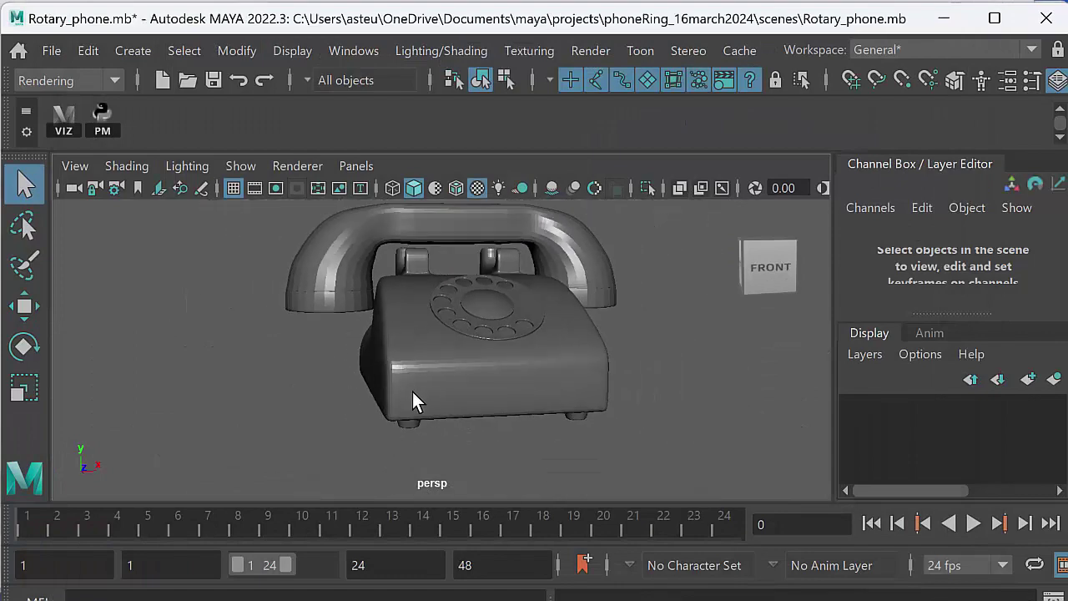
left_click_drag(412, 391, 478, 392, "alt")
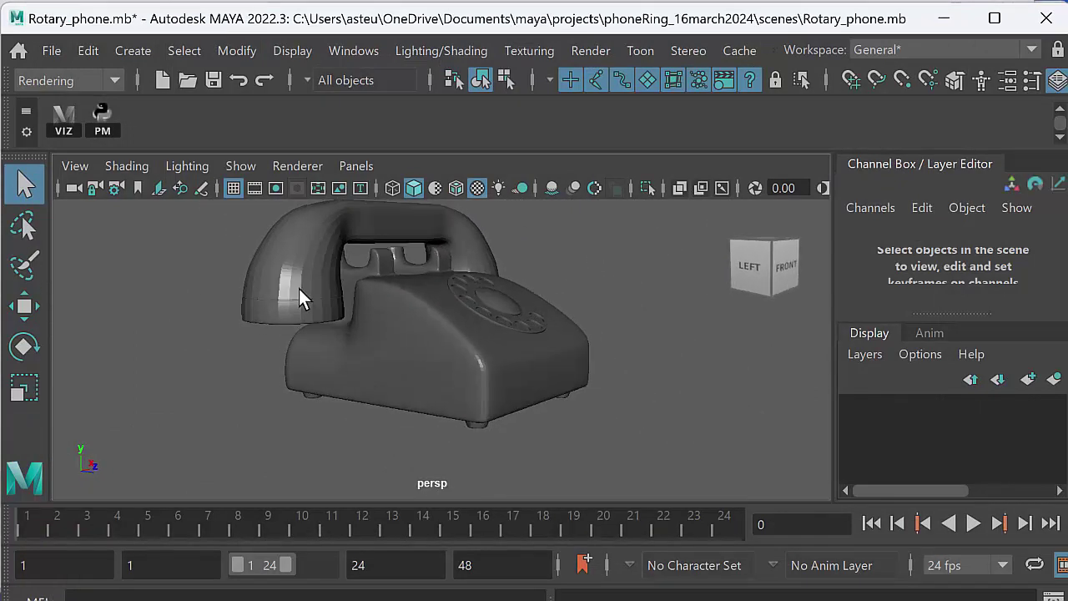
left_click(299, 288)
middle_click_drag(387, 339, 392, 376, "alt")
key("w")
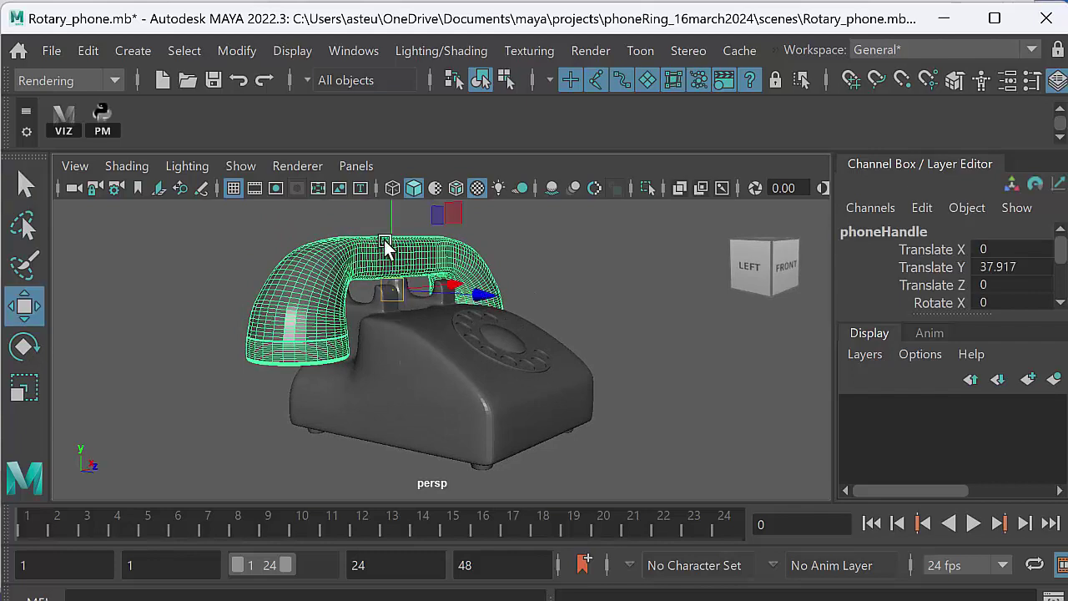
left_click_drag(395, 226, 394, 235)
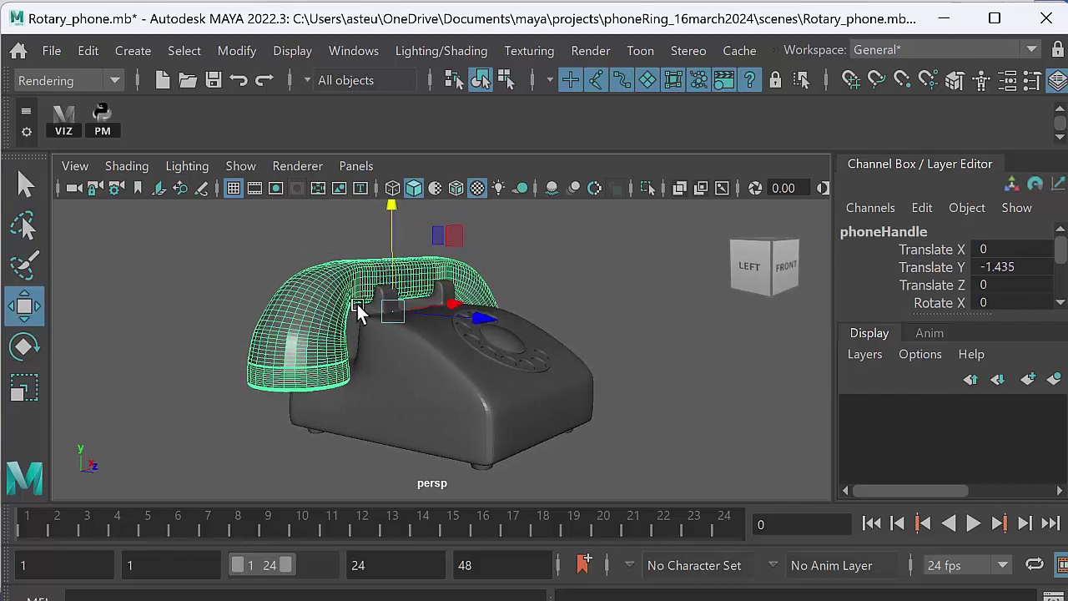
Set the current time to frame 1 and check the lowered handset from the front and side
left_click_drag(395, 387, 265, 387, "alt")
key("alt+v")
left_click(25, 523)
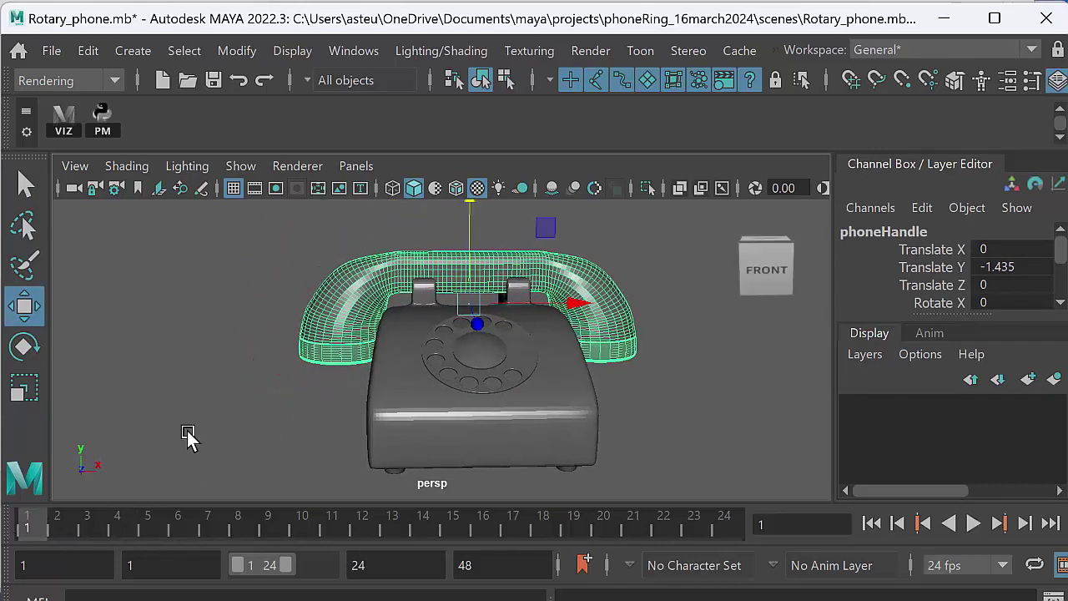
middle_click_drag(379, 385, 362, 374, "alt")
left_click_drag(362, 374, 332, 355, "alt")
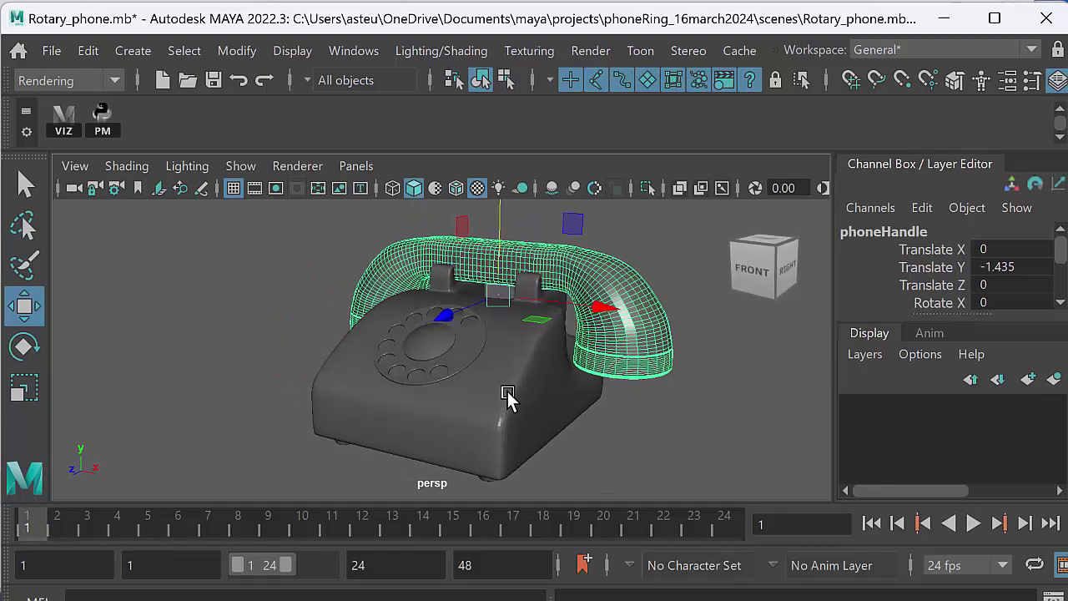
Select the phone body, switch to the Modeling command set and look up the mesh Separate command
left_click(506, 392)
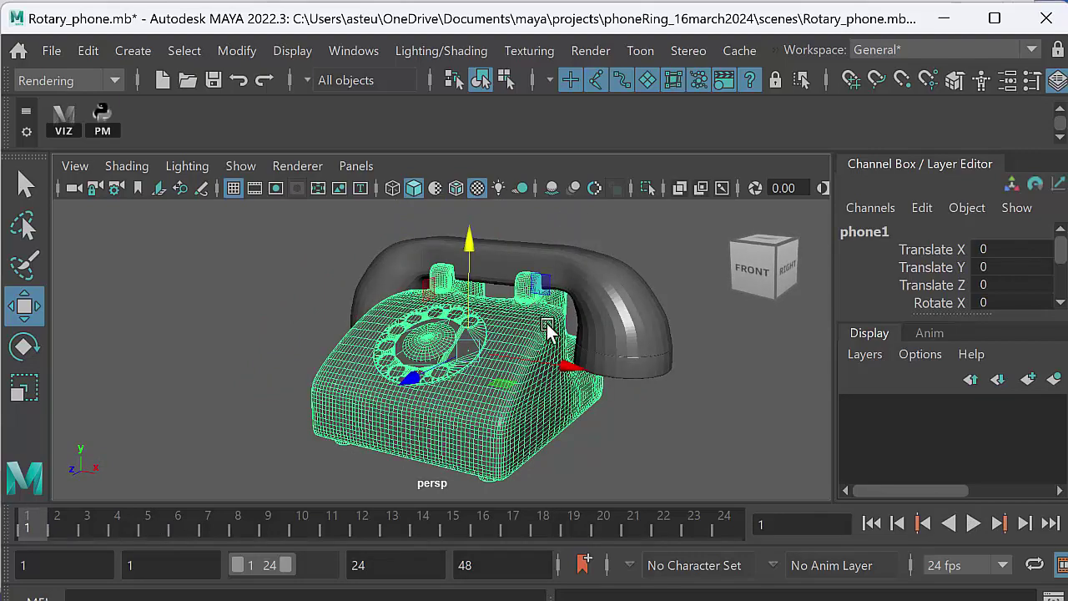
left_click_drag(541, 327, 534, 355, "alt")
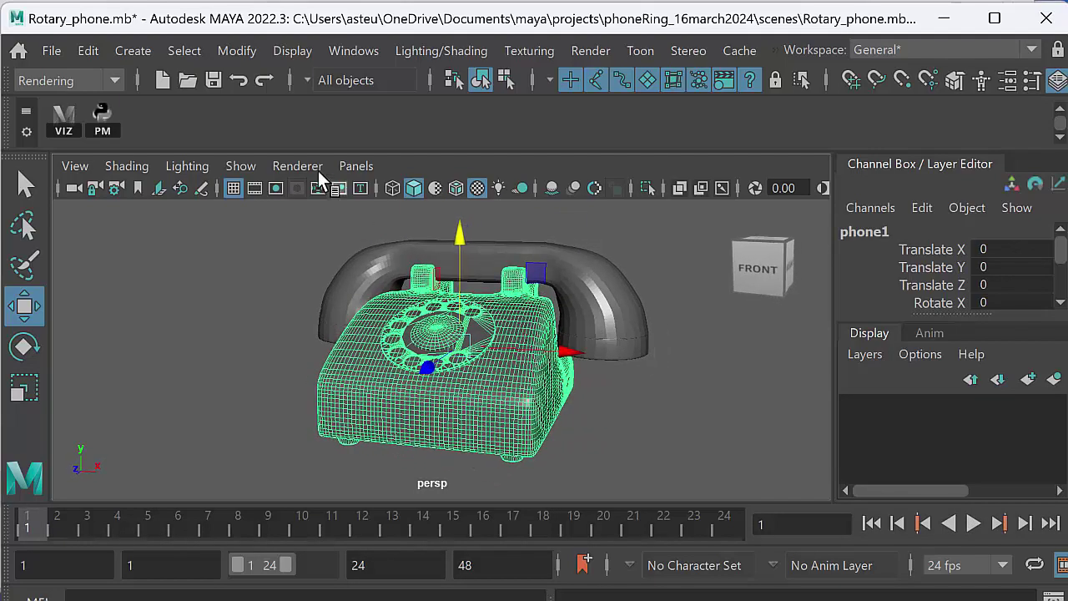
left_click(90, 79)
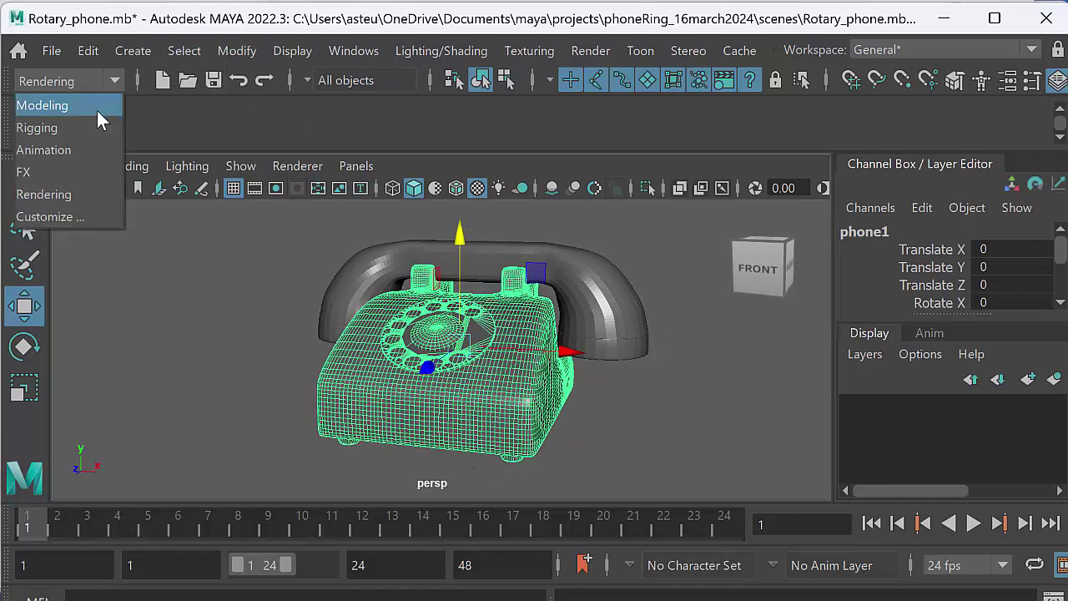
left_click(97, 109)
left_click(411, 51)
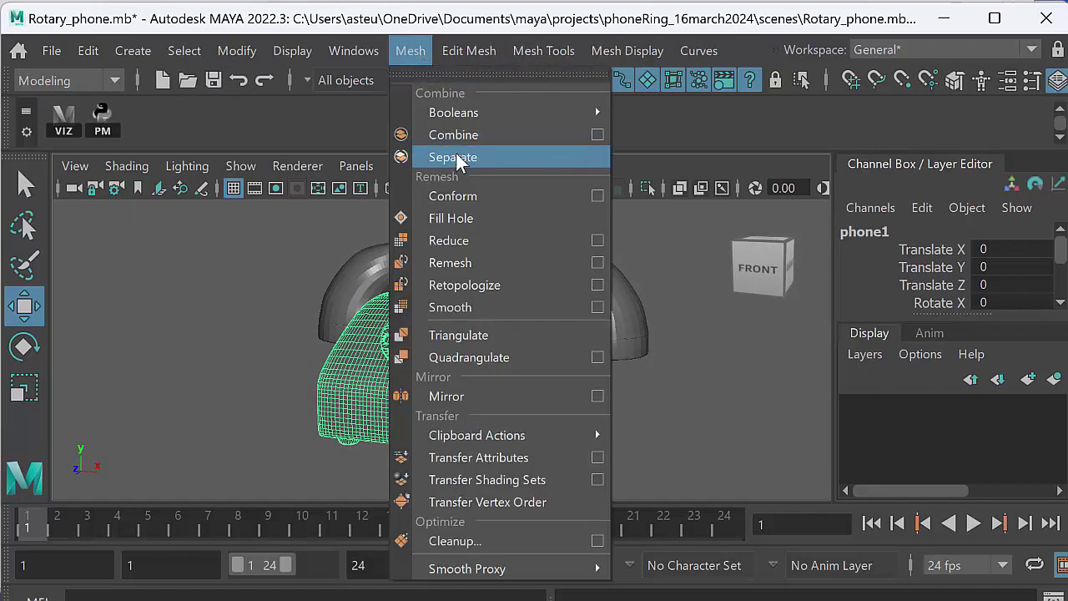
left_click(414, 50)
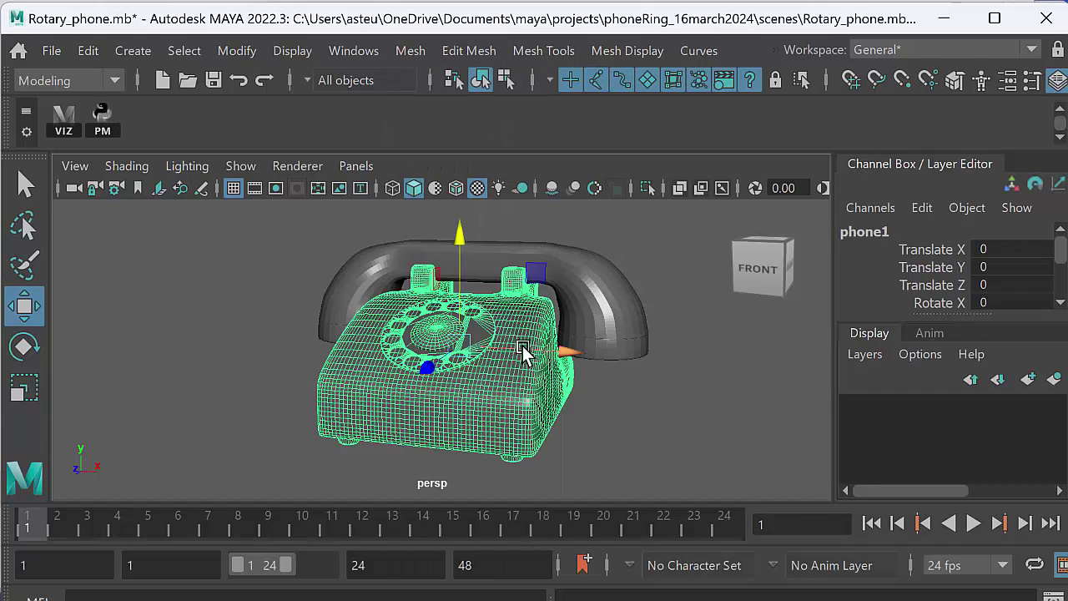
Select the phone handset and change the viewport layout to Three Panes Split Top
left_click(568, 333)
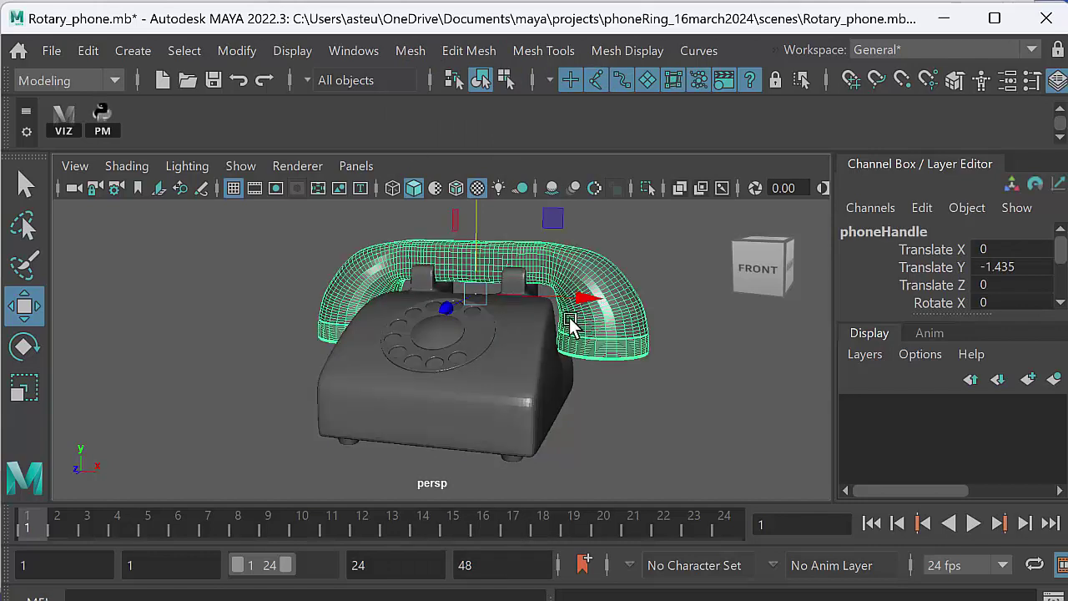
middle_click_drag(573, 329, 545, 369, "alt")
left_click_drag(545, 369, 532, 383, "alt")
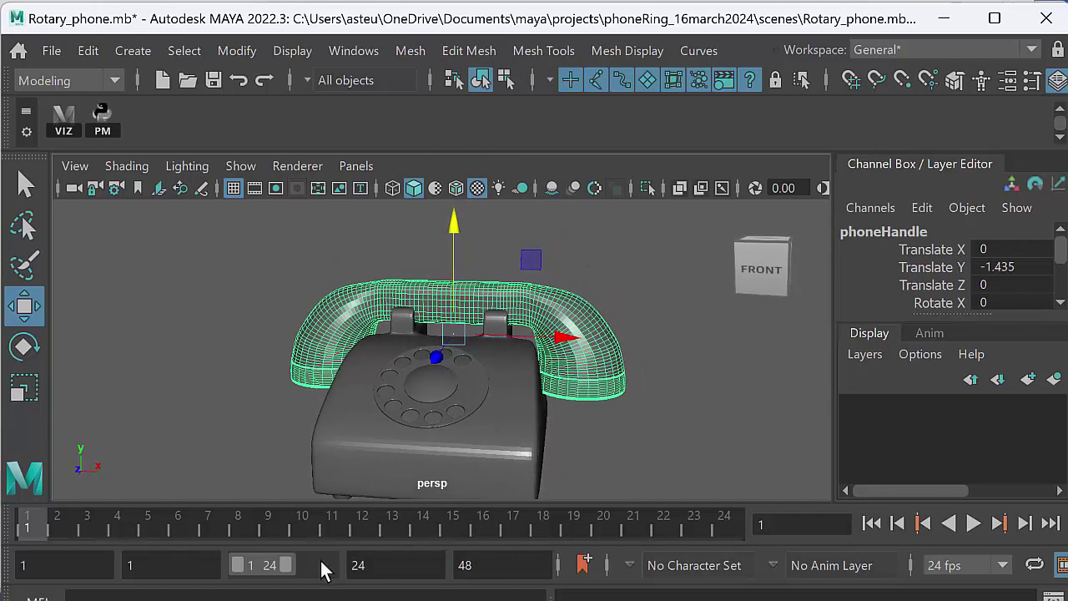
mouse_move(473, 402)
left_mouse_down("alt")
mouse_move(536, 410)
mouse_move(472, 405)
left_mouse_up("alt")
middle_click_drag(472, 406, 453, 368, "alt")
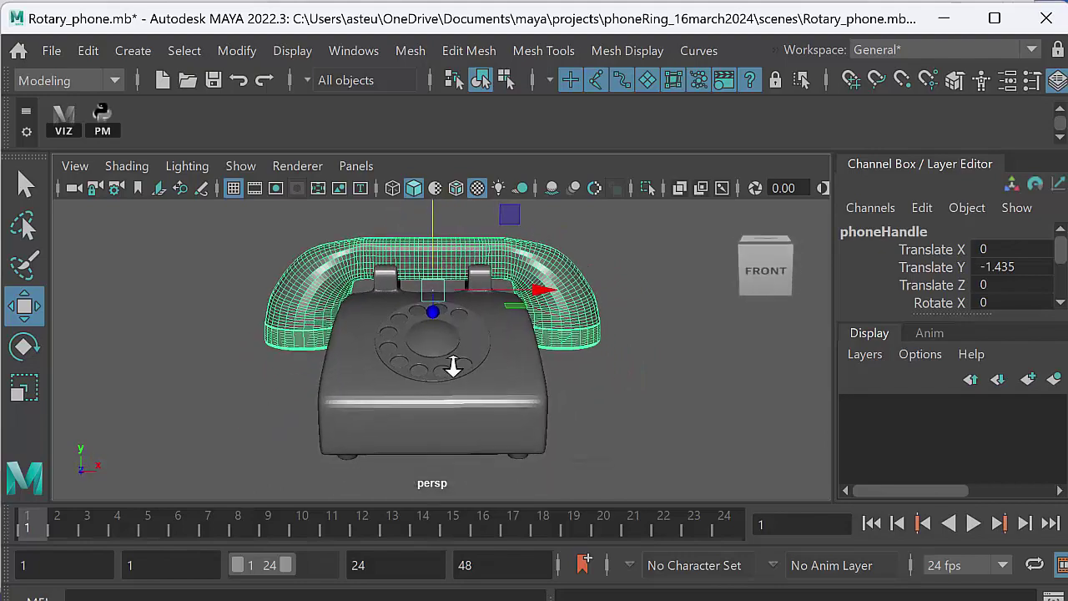
right_click_drag(453, 367, 431, 372, "alt")
left_click_drag(430, 373, 358, 409, "alt")
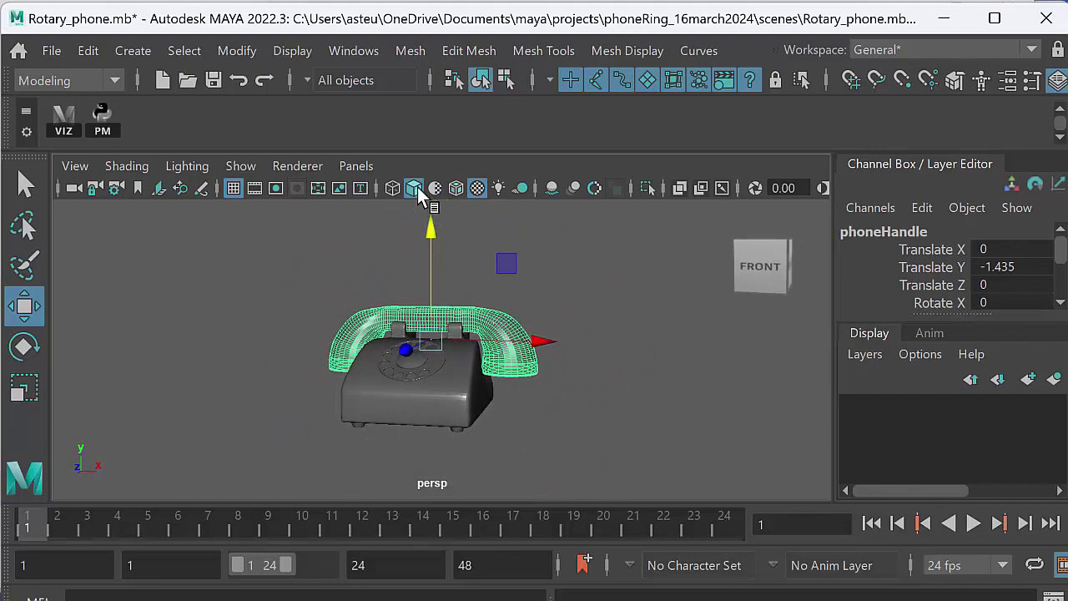
left_click(366, 167)
mouse_move(413, 329)
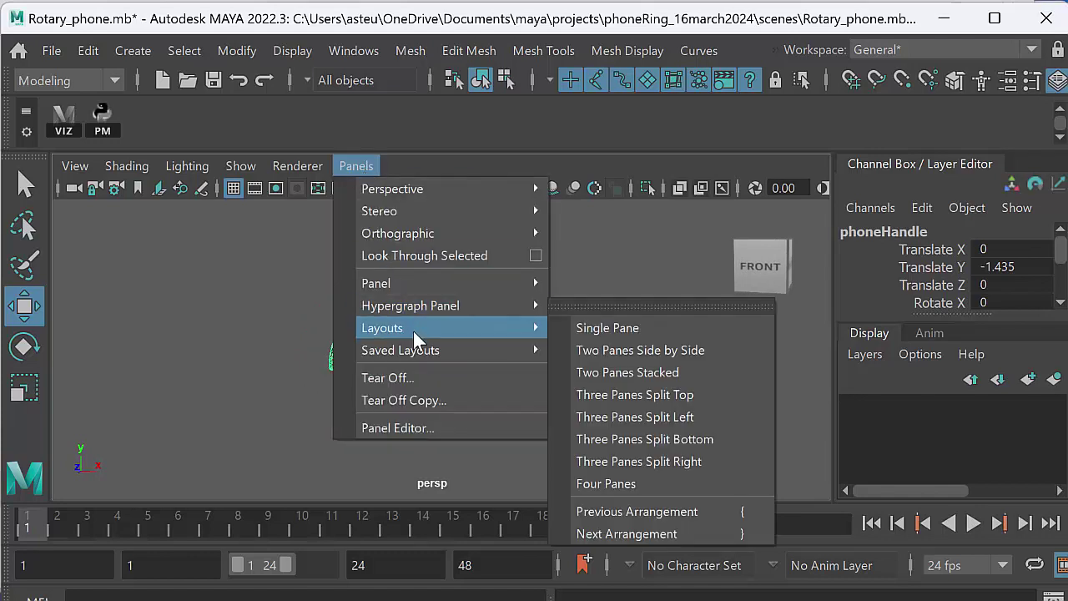
left_click(649, 395)
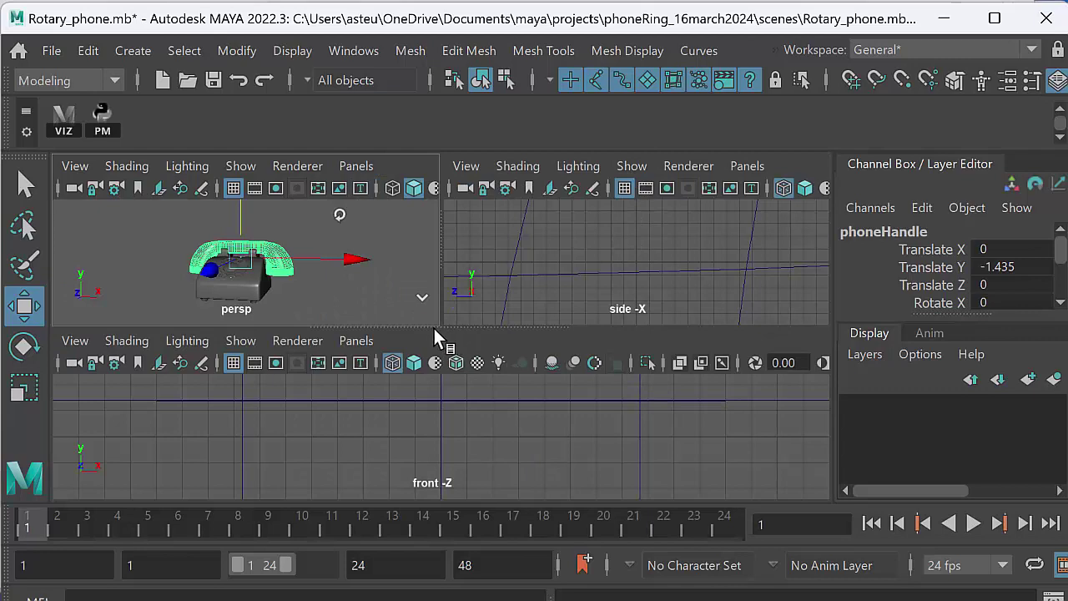
mouse_move(428, 326)
left_mouse_down()
mouse_move(426, 355)
mouse_move(433, 337)
left_mouse_up()
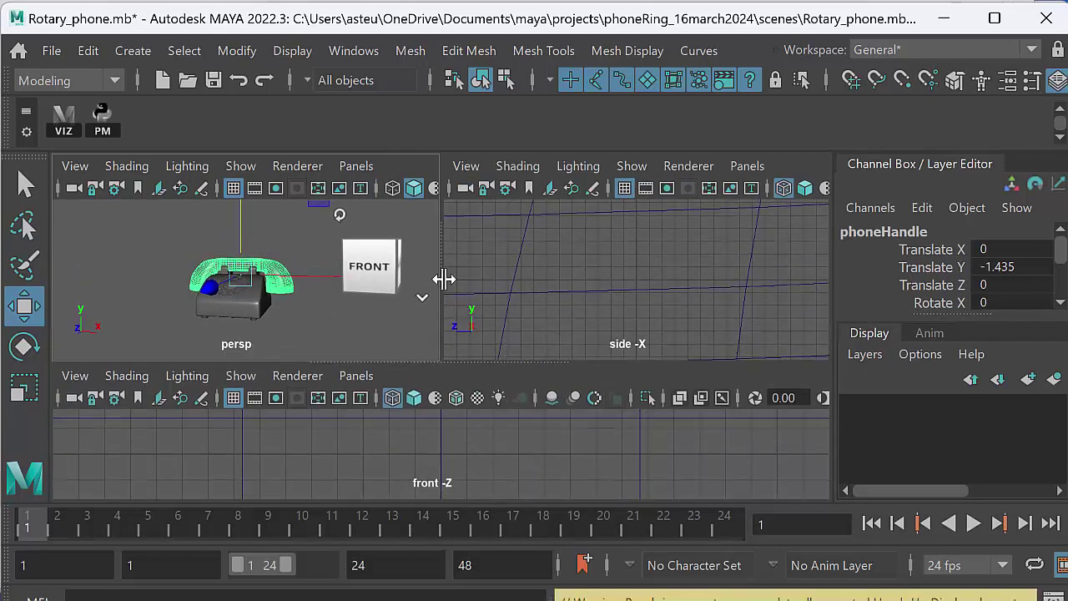
Replace the side view with the persp camera view and display it shaded with textures
left_click(747, 165)
mouse_move(826, 189)
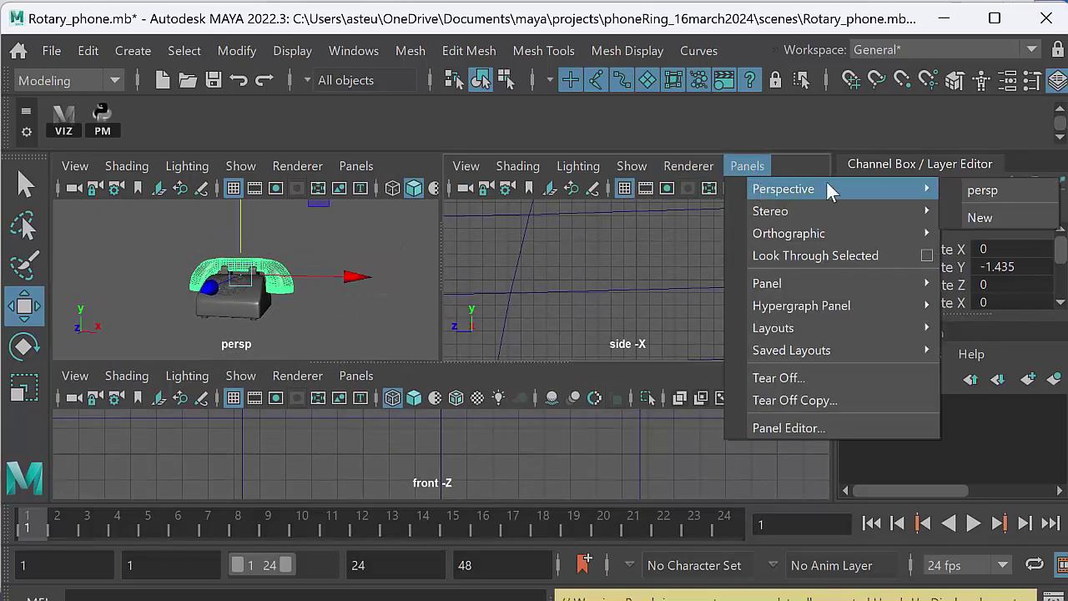
left_click(1006, 190)
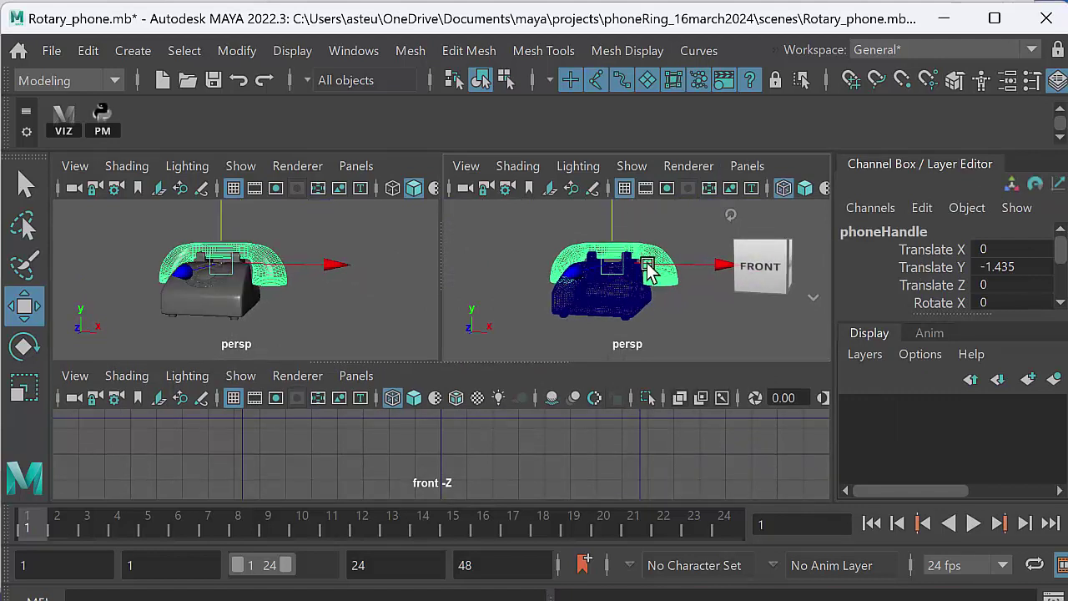
key("6")
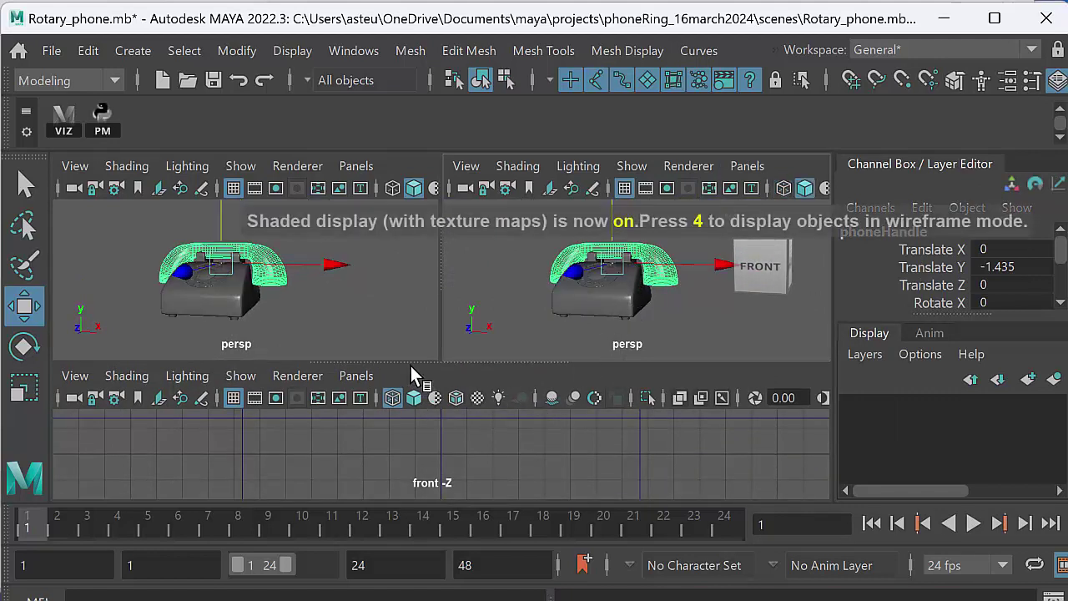
Show the Graph Editor in place of the front view and enlarge the two perspective panes above it
left_click_drag(414, 361, 424, 313)
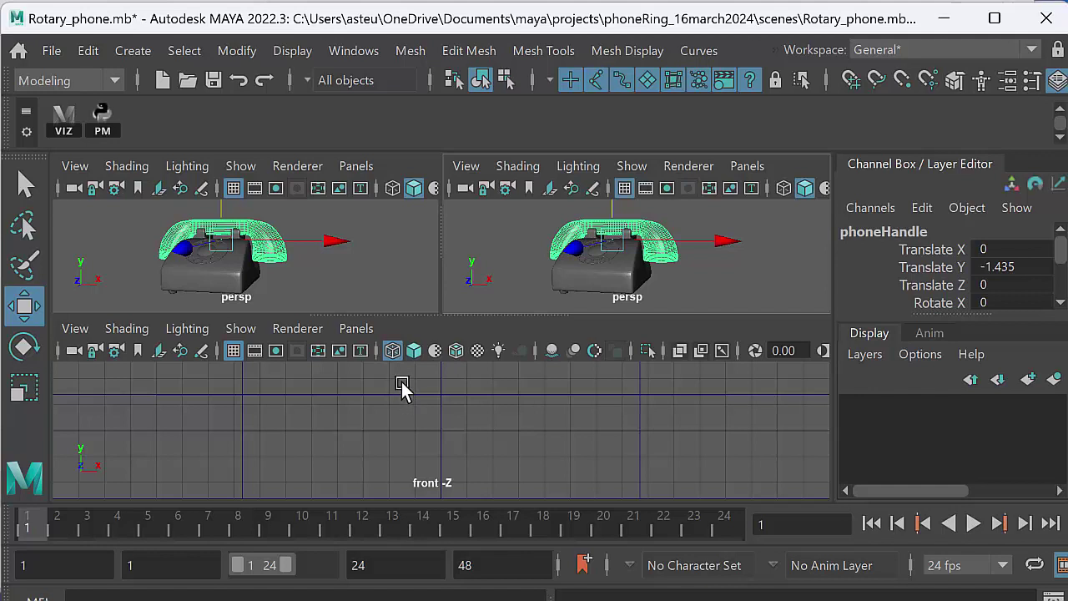
left_click(357, 329)
mouse_move(400, 445)
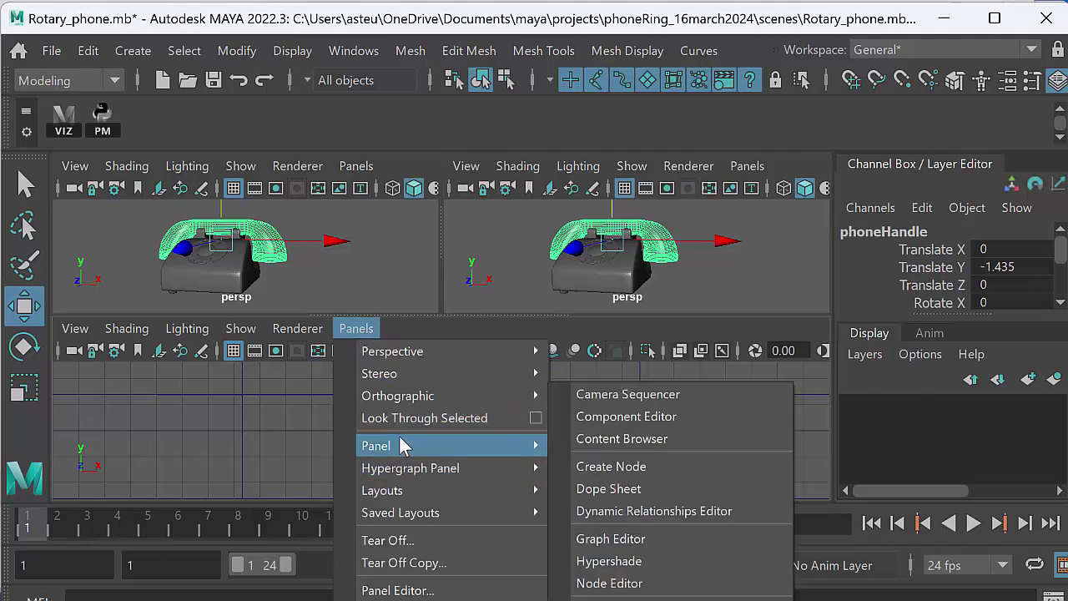
left_click(606, 534)
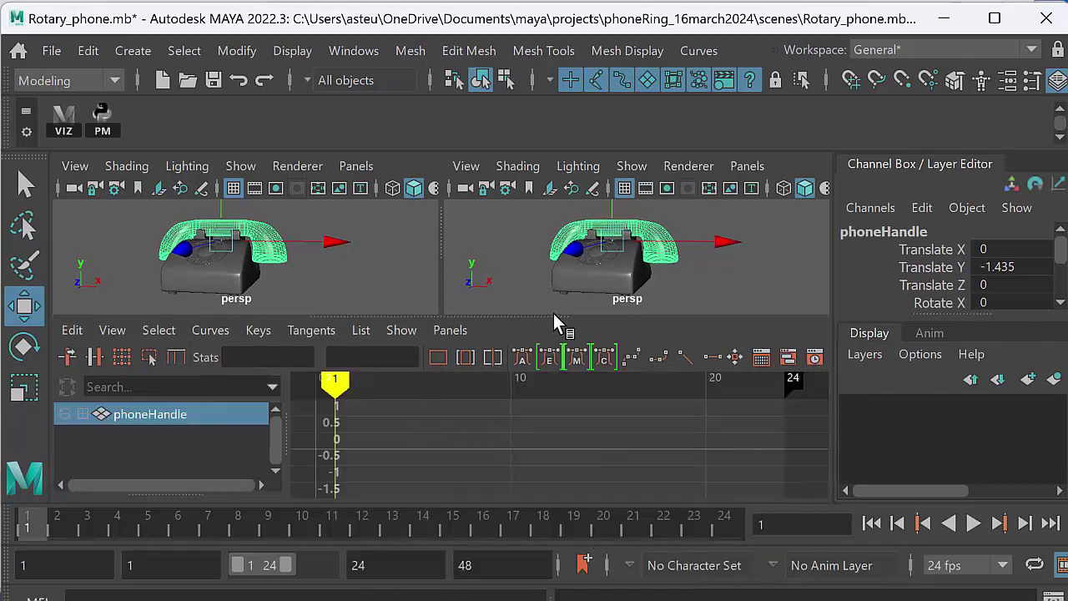
left_click_drag(554, 318, 559, 370)
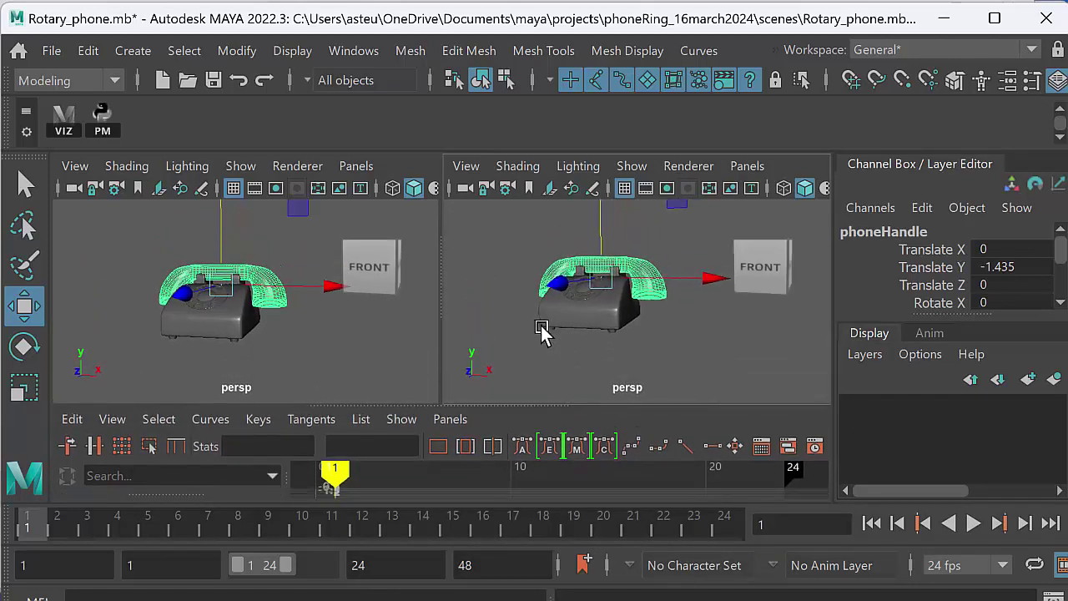
Open the Outliner and select the top-level phone group
left_click(354, 50)
mouse_move(402, 296)
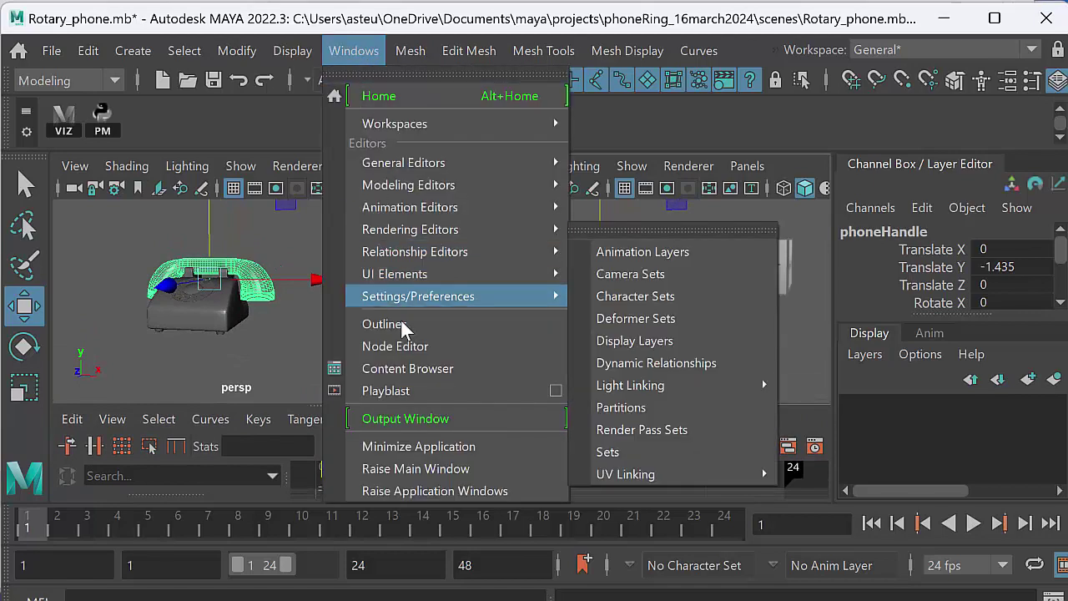
left_click(405, 322)
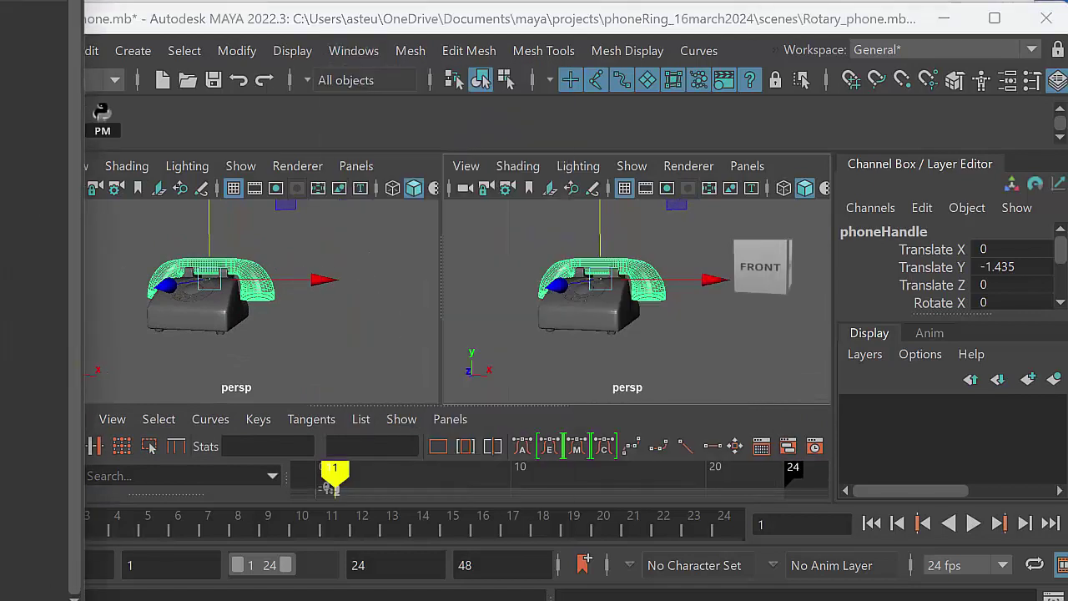
mouse_move(50, 79)
left_mouse_down()
mouse_move(107, 136)
mouse_move(139, 102)
left_mouse_up()
left_click(111, 177)
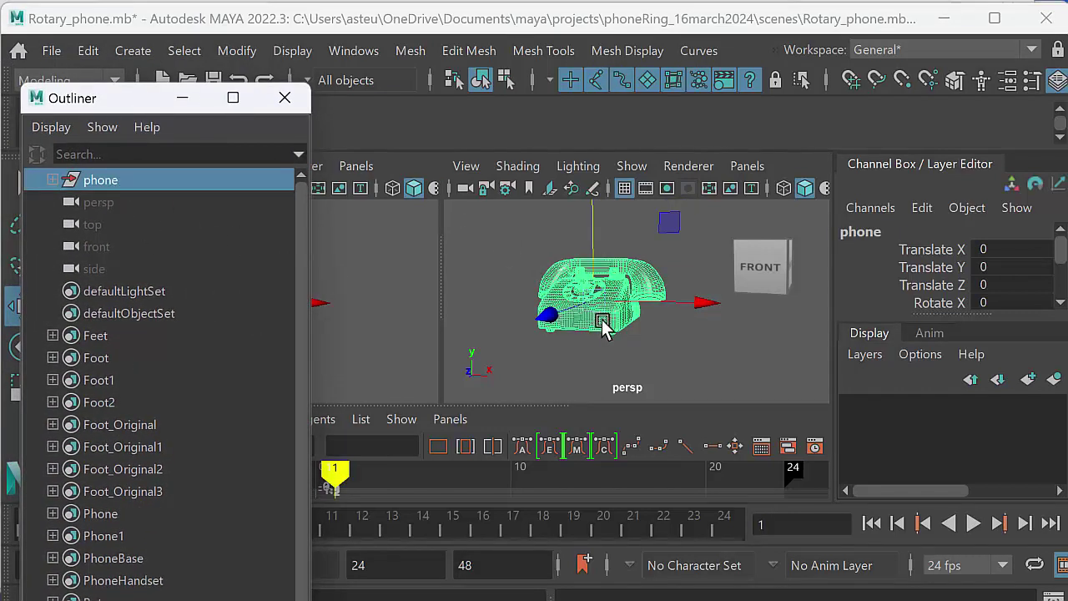
Assign a new Lambert material to the selected phone group and rename the material phoneLambert
right_click(603, 326)
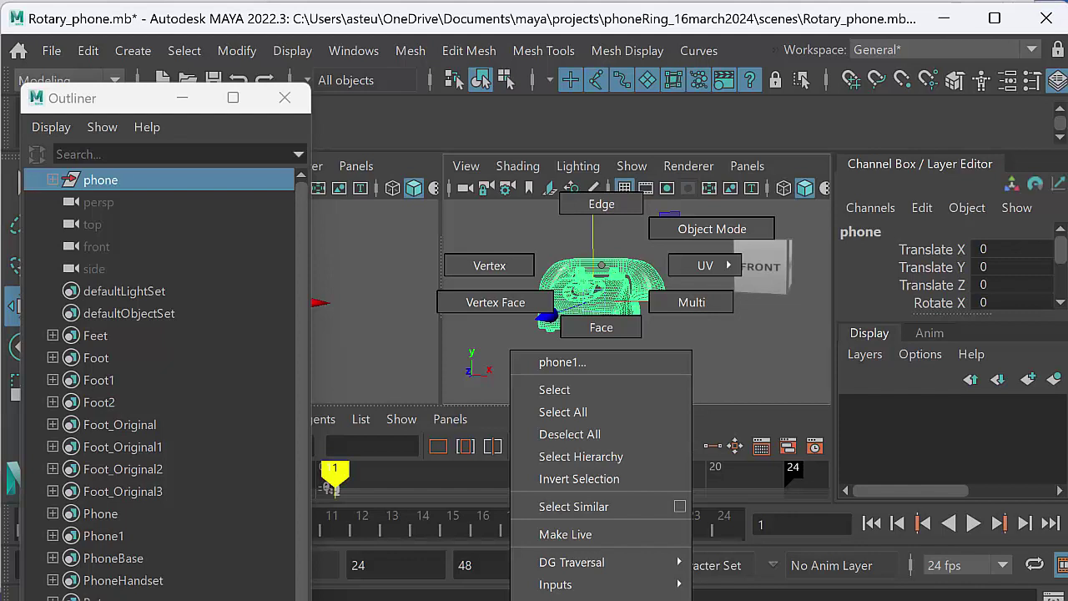
left_click(584, 597)
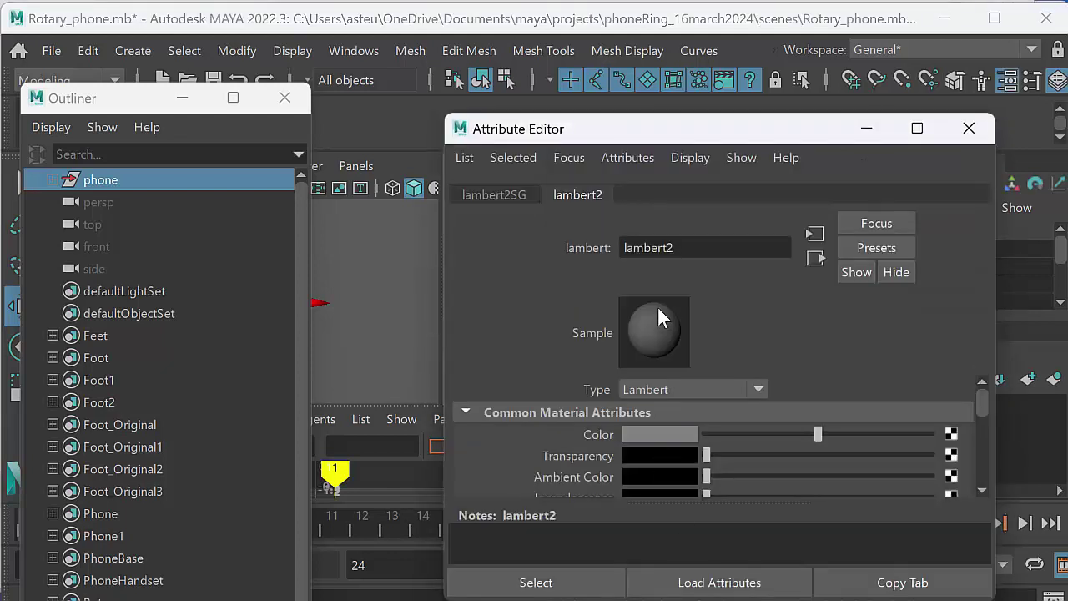
left_click_drag(730, 133, 758, 117)
left_click_drag(711, 231, 631, 226)
type("phone")
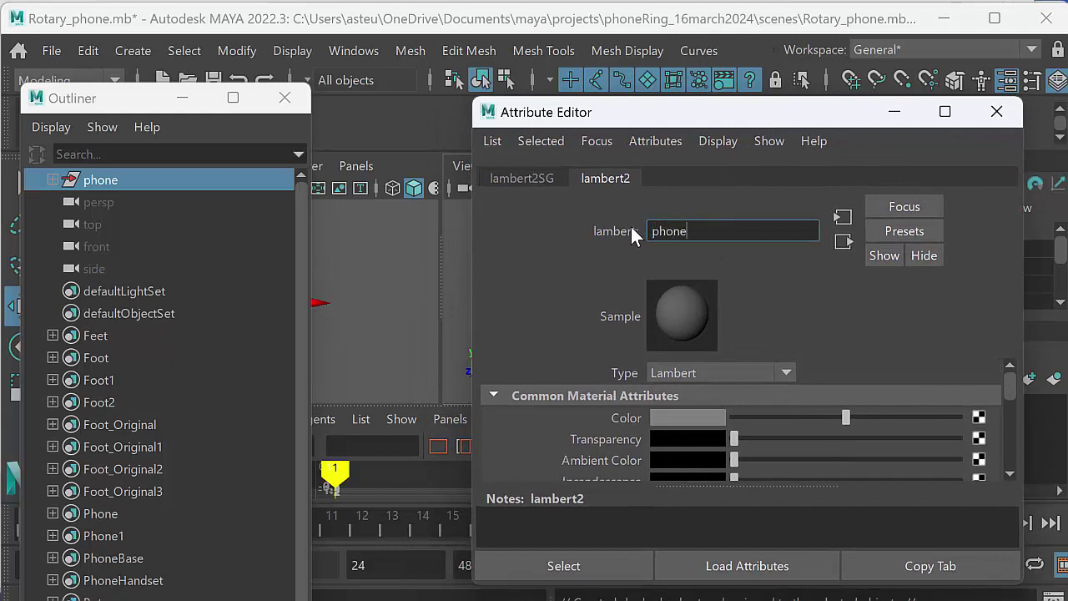
type("Lambert")
key("Return")
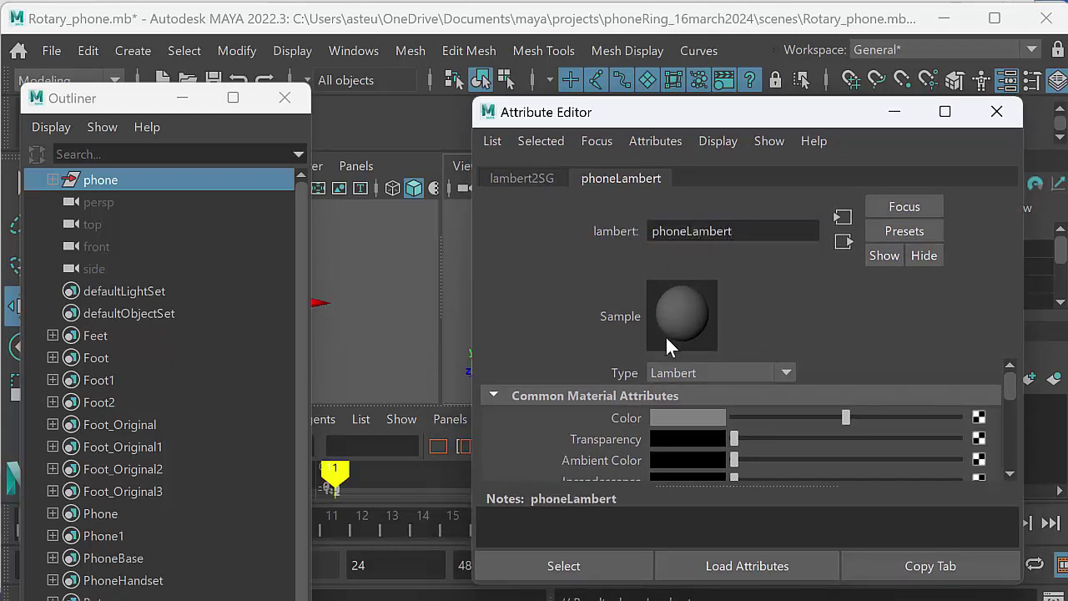
Set the phoneLambert color to bright red, deselect the phone, and close the Attribute Editor and Outliner
left_click(685, 417)
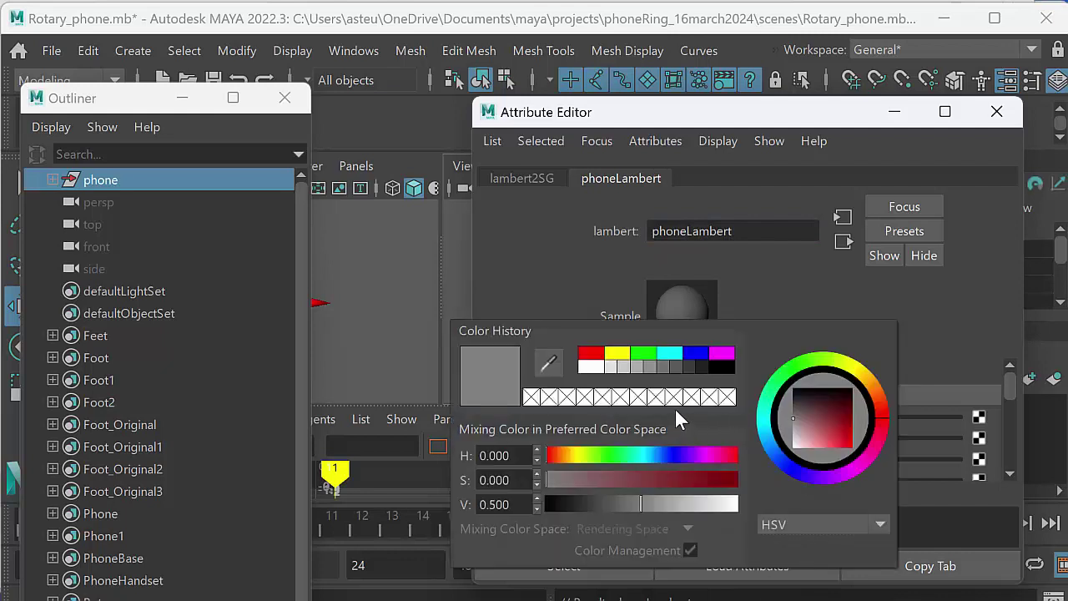
left_click_drag(860, 437, 843, 447)
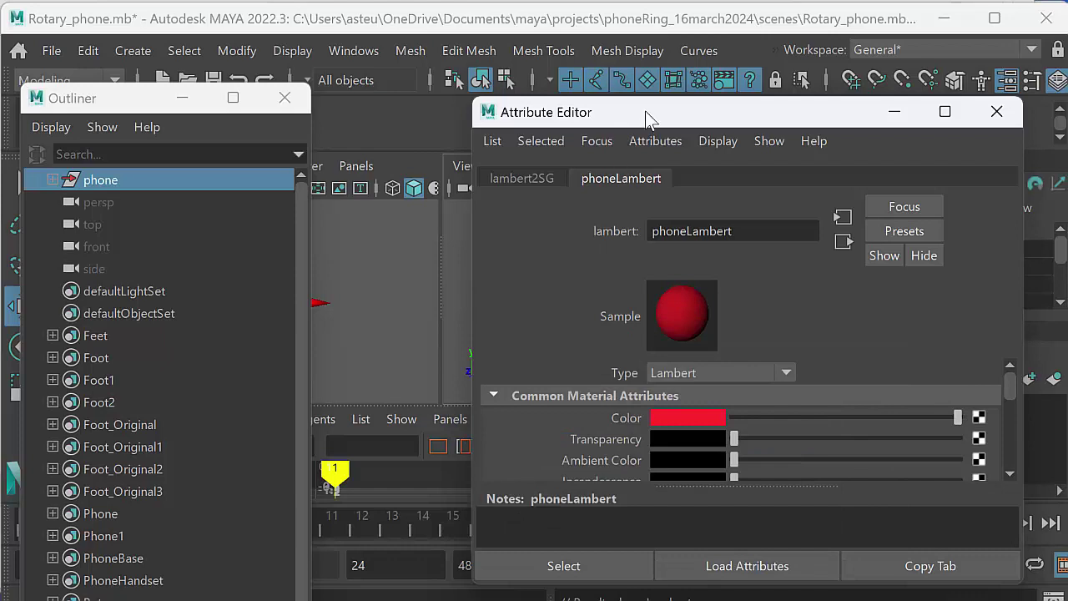
left_click_drag(556, 118, 555, 80)
left_click(995, 73)
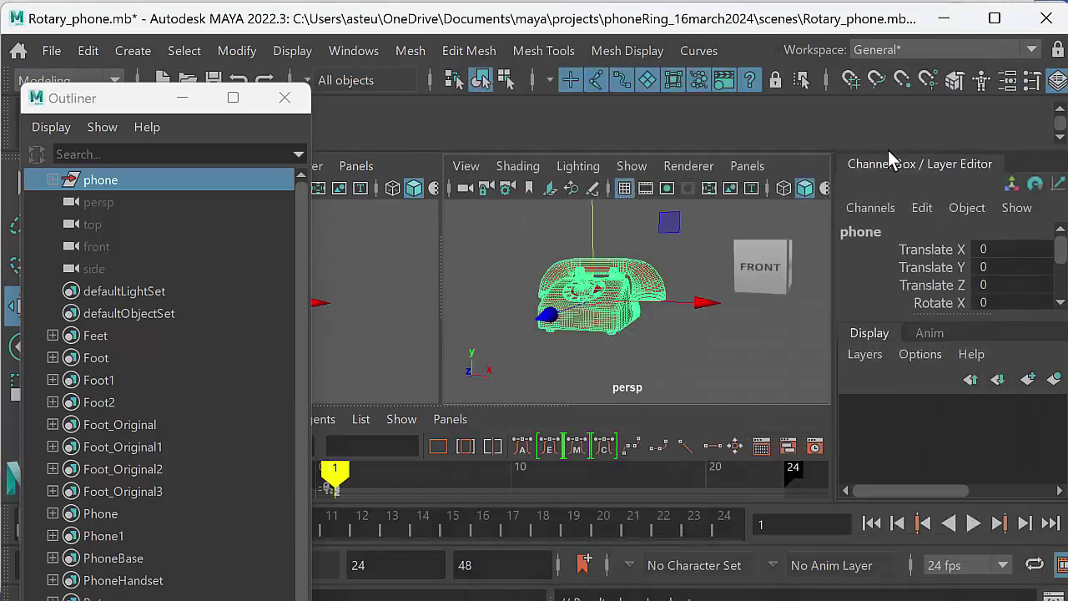
left_click(621, 354)
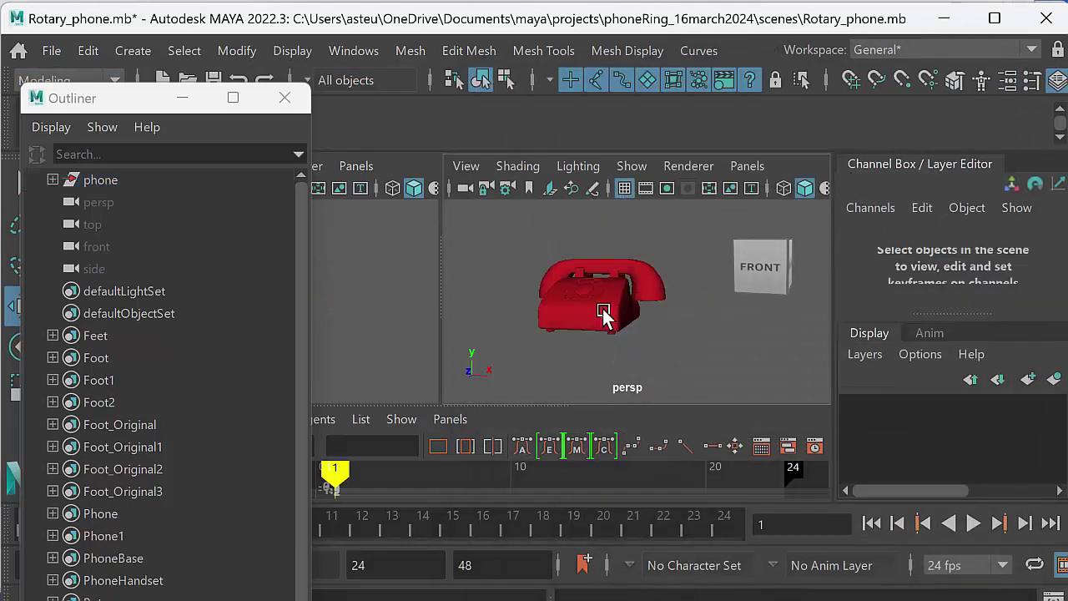
left_click_drag(608, 312, 581, 322, "alt")
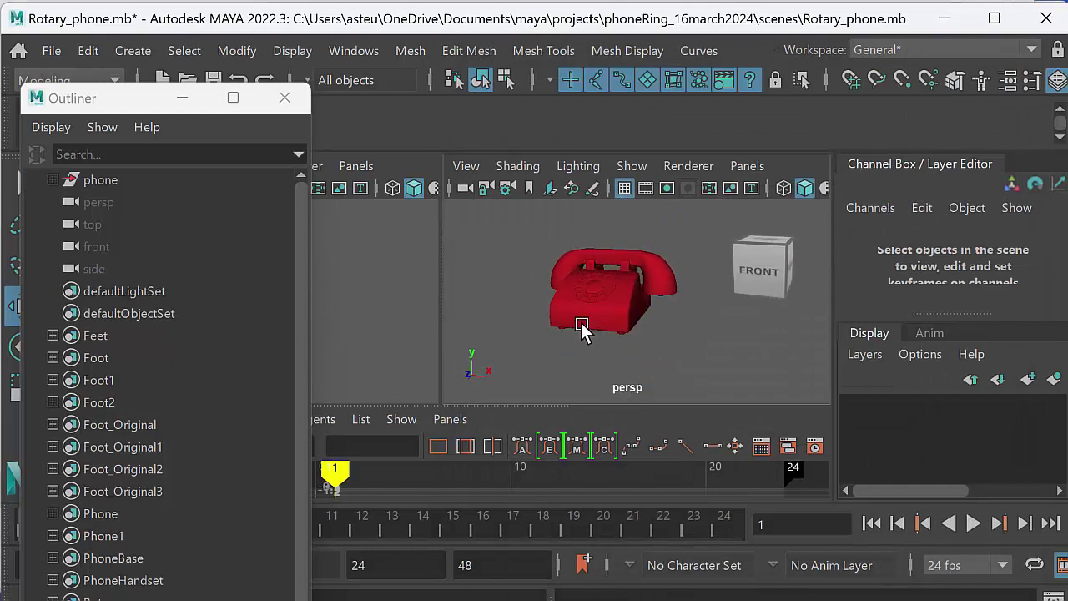
left_click(285, 98)
Examine the red phone's body, dial and handset up close and from several angles in the perspective view
right_click_drag(544, 324, 612, 347, "alt")
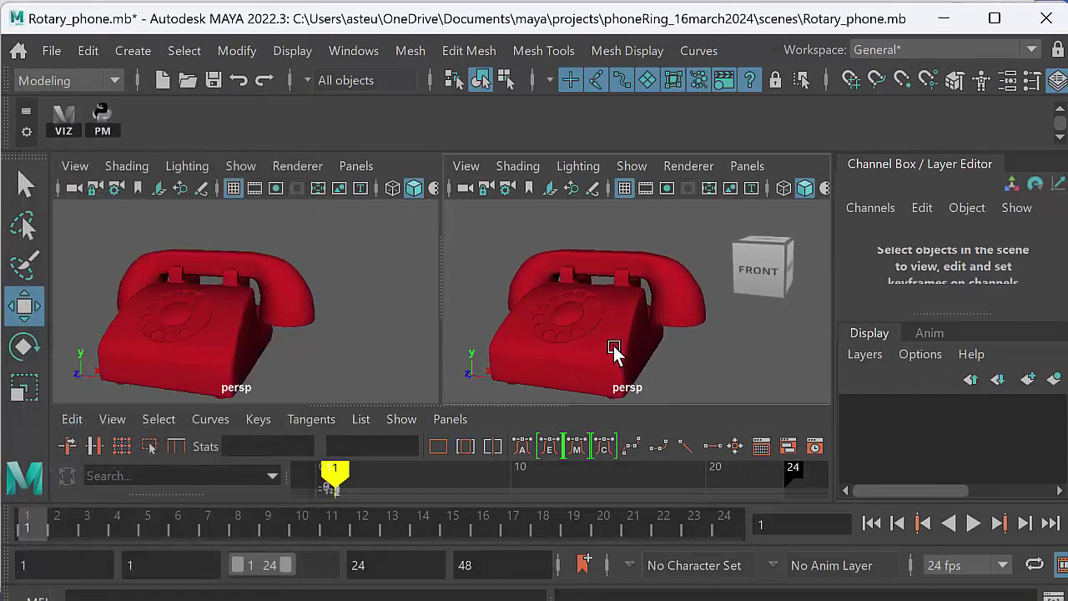
left_click_drag(612, 347, 634, 360, "alt")
middle_click_drag(587, 330, 612, 301, "alt")
scroll(612, 306, "up", 2)
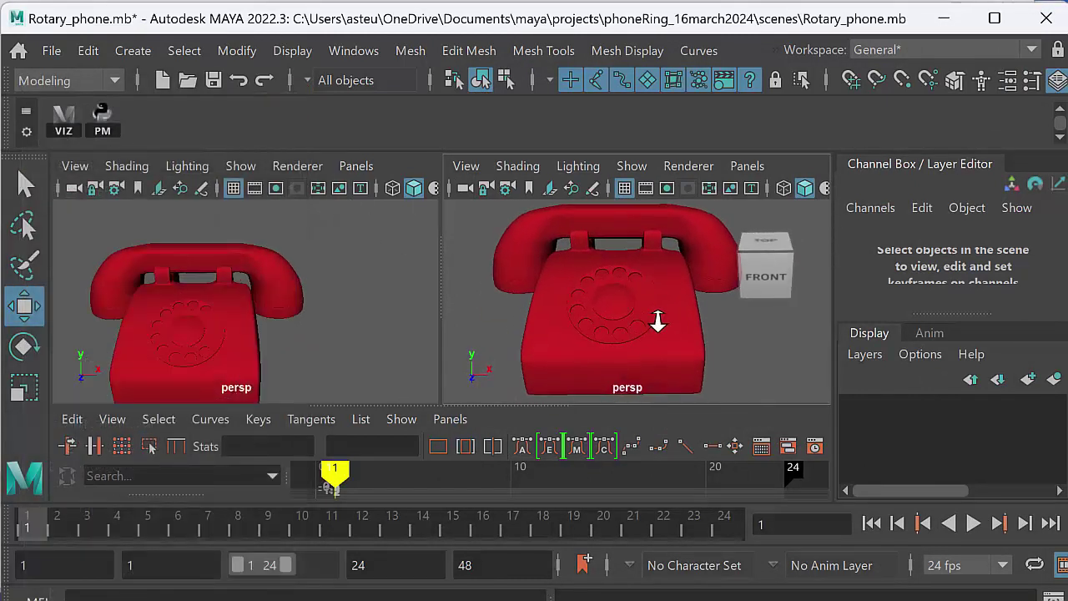
left_click(646, 318)
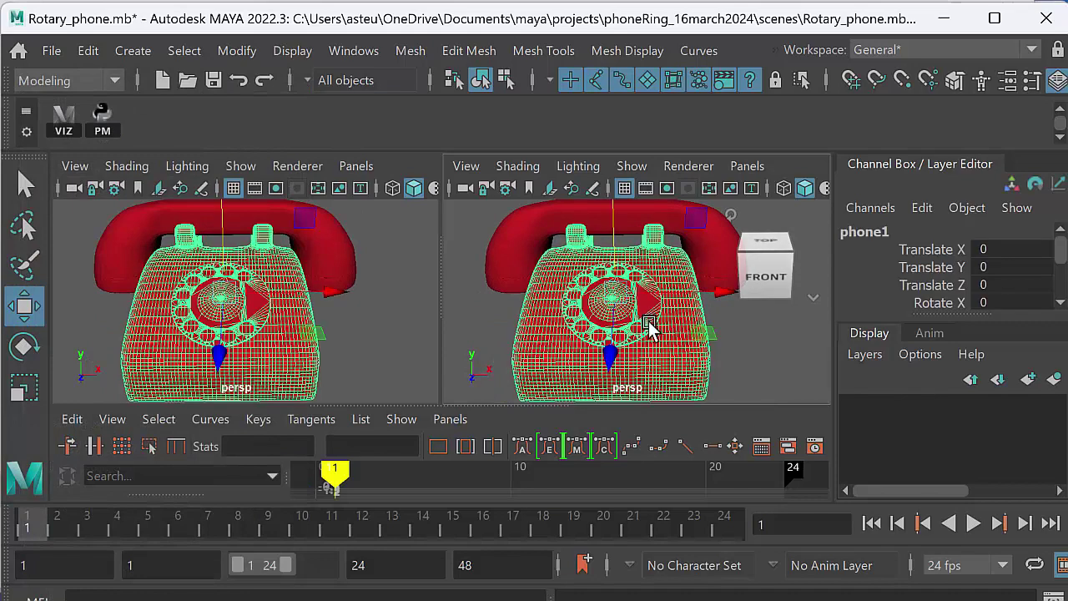
left_click(740, 328)
middle_click_drag(654, 317, 646, 328, "alt")
right_click_drag(646, 328, 616, 312, "alt")
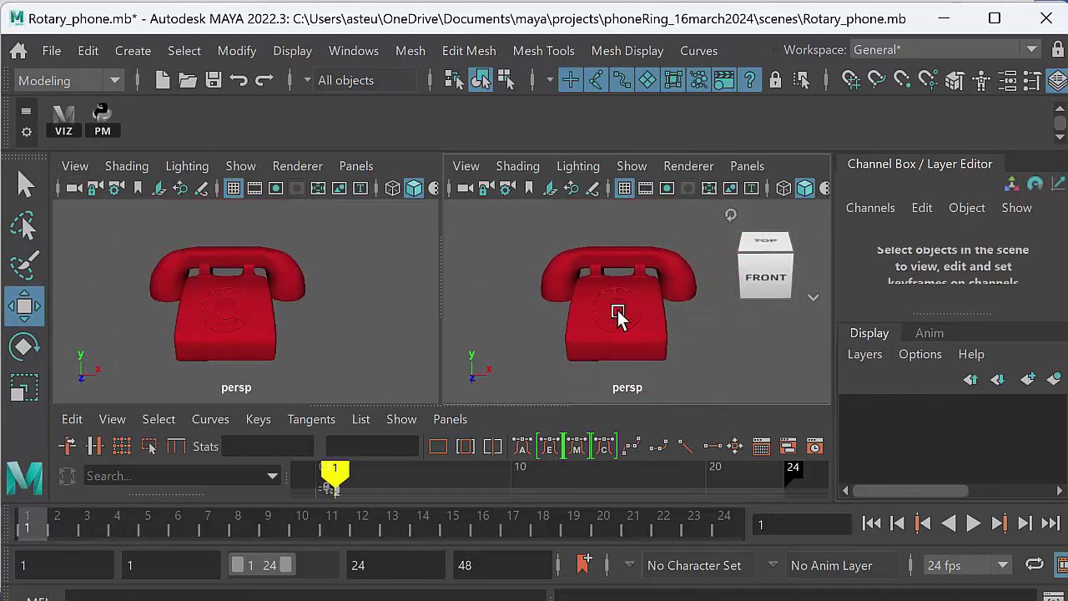
left_click_drag(616, 312, 598, 314, "alt")
left_click_drag(110, 513, 24, 505)
key("alt+v")
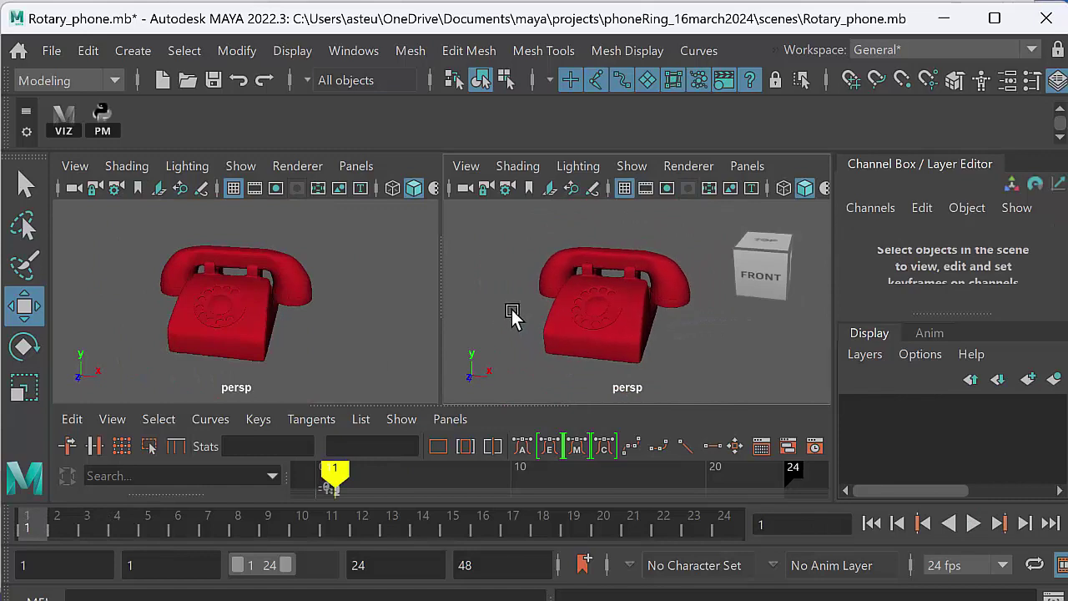
Select the phone handset, view it from the front, and undo a trial vertical move
left_click(645, 267)
mouse_move(606, 285)
left_mouse_down("alt")
mouse_move(553, 310)
mouse_move(601, 310)
mouse_move(582, 306)
mouse_move(589, 288)
left_mouse_up("alt")
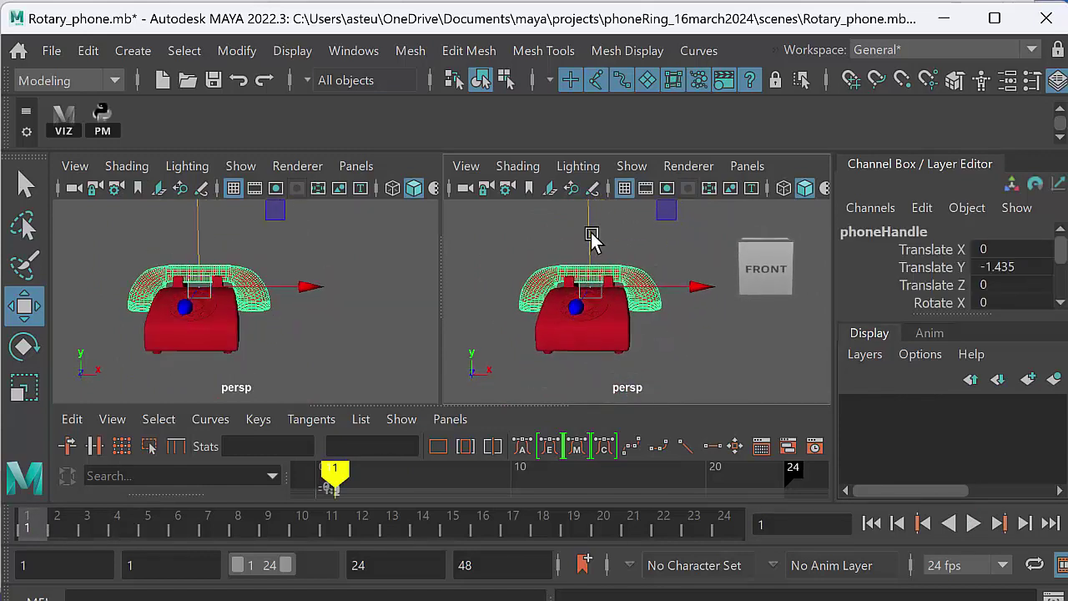
mouse_move(591, 231)
left_mouse_down()
mouse_move(591, 215)
mouse_move(592, 245)
mouse_move(587, 232)
left_mouse_up()
key("ctrl+z")
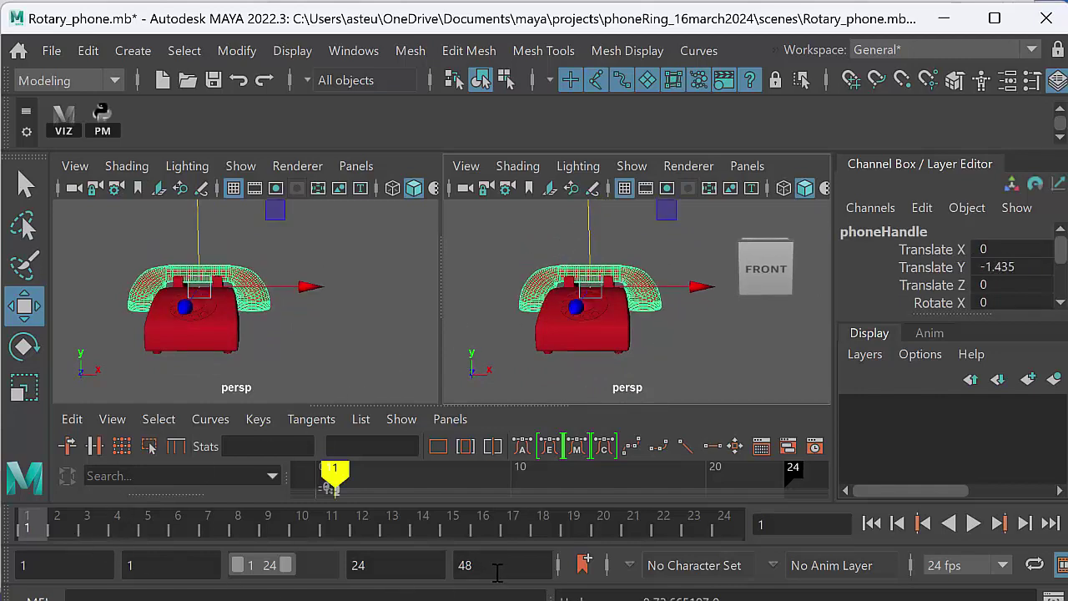
Extend the playback range so it ends at frame 48
left_click(470, 566)
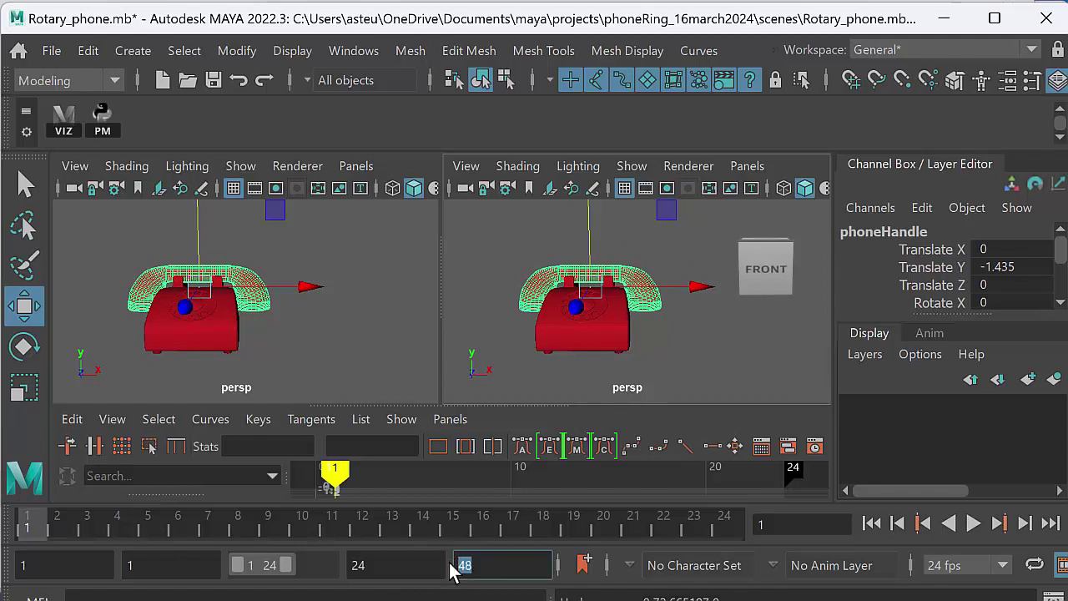
left_click_drag(292, 570, 346, 564)
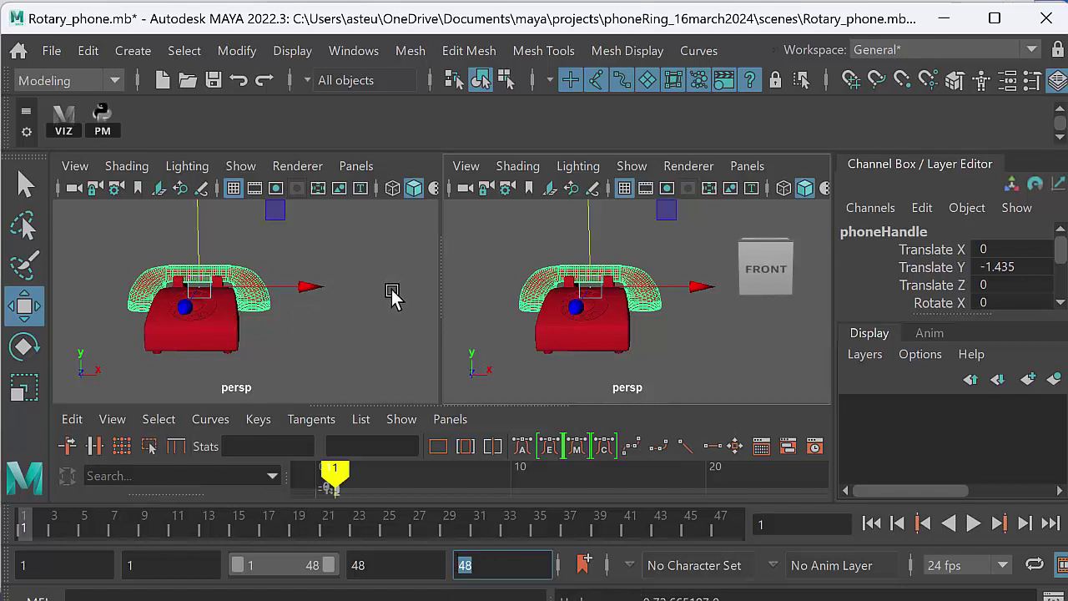
type("s")
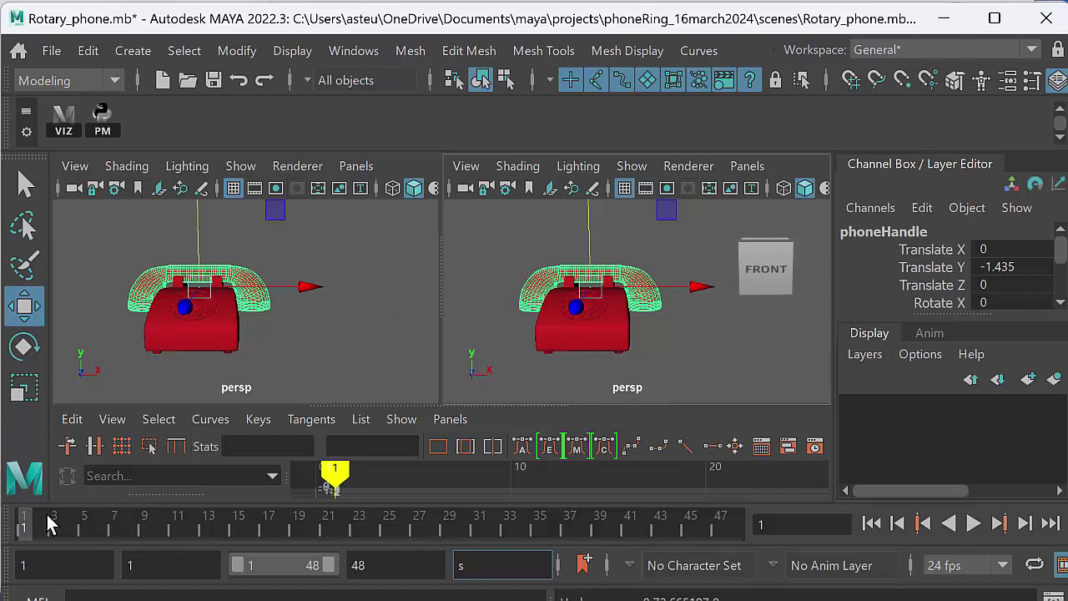
Set keys on the phone handset in its resting position at frames 1 and 13
left_click(275, 251)
left_click(252, 286)
key("s")
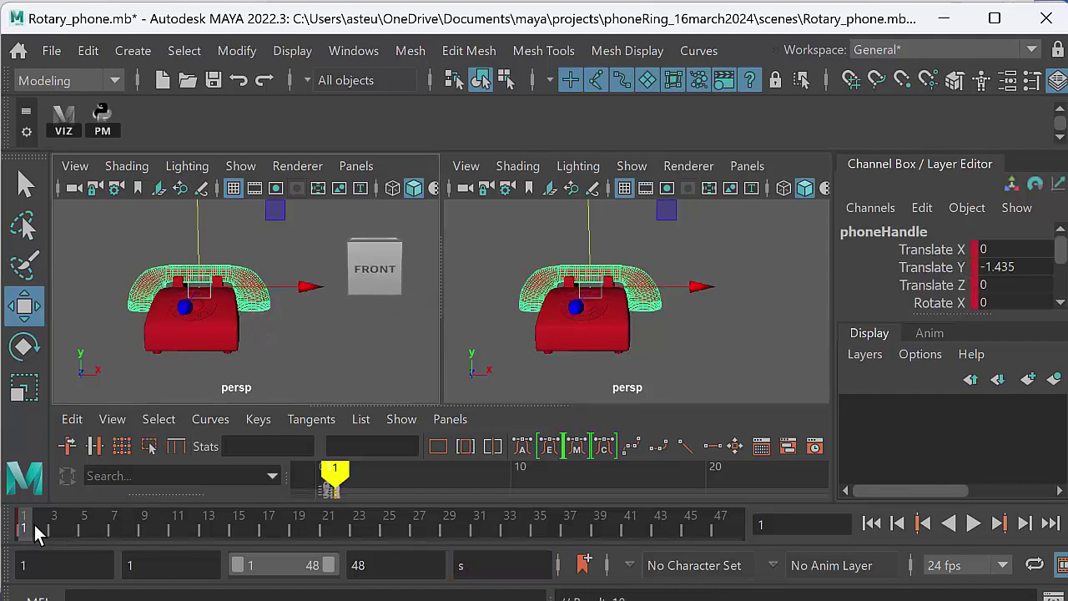
left_click_drag(28, 524, 211, 532)
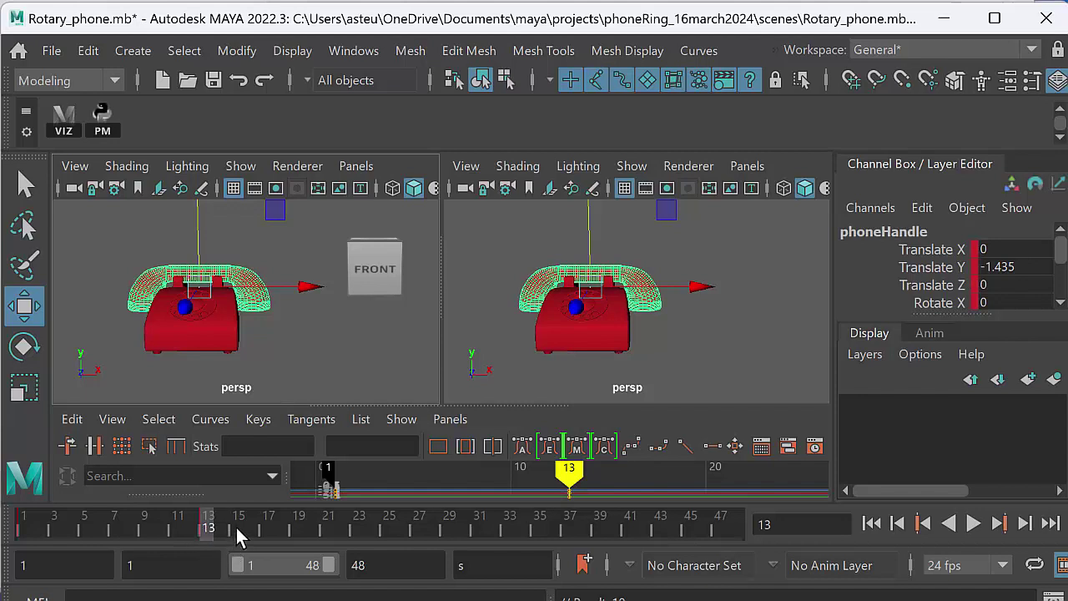
At frame 15, raise the handset to about 173.129 in Translate Y and tilt it clockwise, right end down
left_click(239, 527)
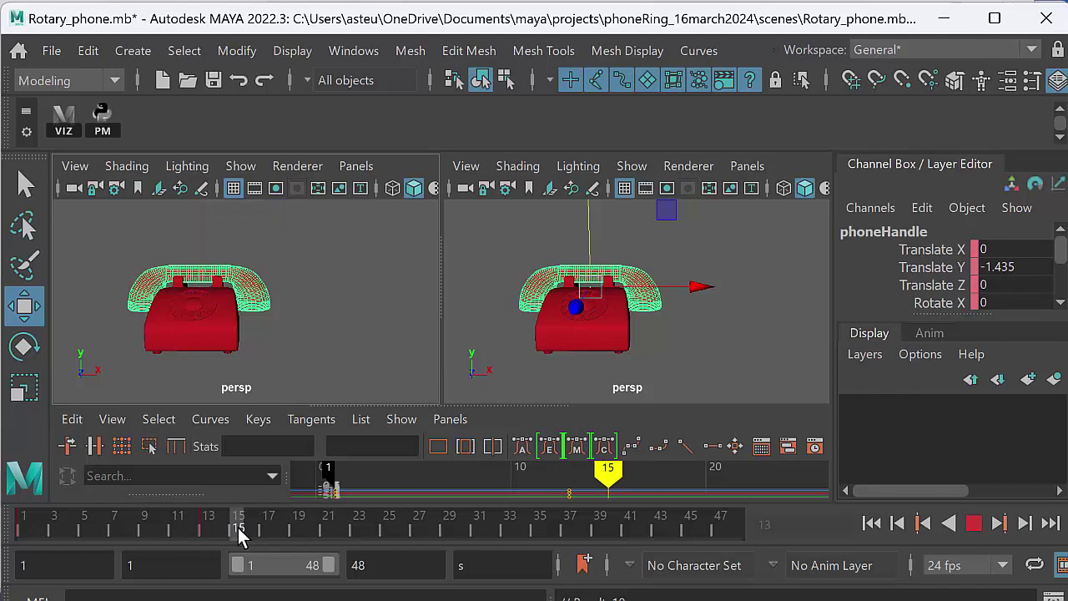
middle_click_drag(321, 305, 370, 332, "alt")
right_click_drag(369, 332, 291, 324, "alt")
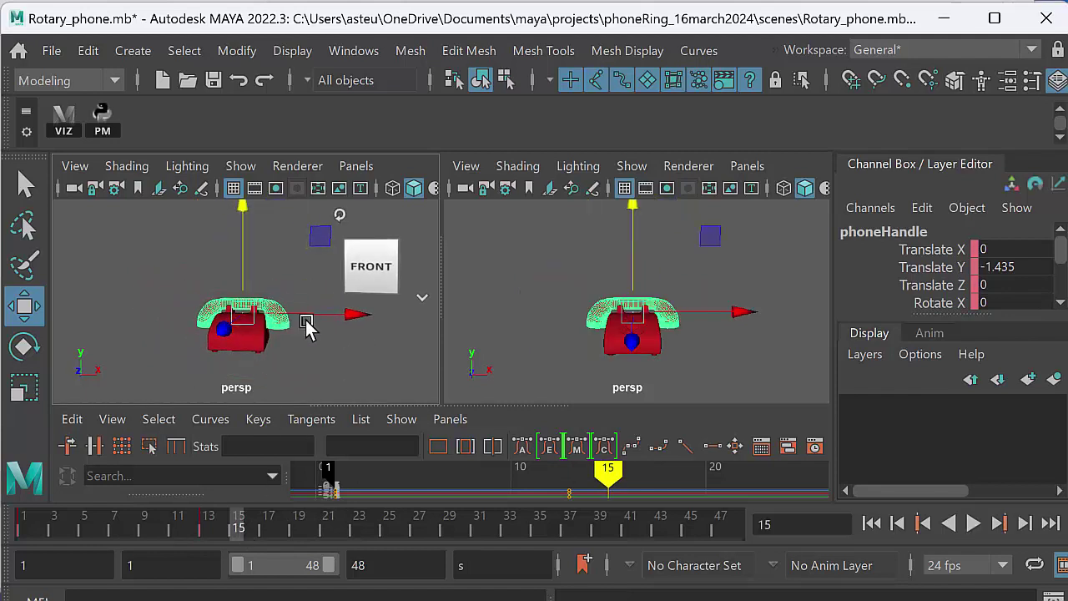
mouse_move(243, 258)
left_mouse_down()
mouse_move(242, 212)
mouse_move(243, 237)
left_mouse_up()
key("e")
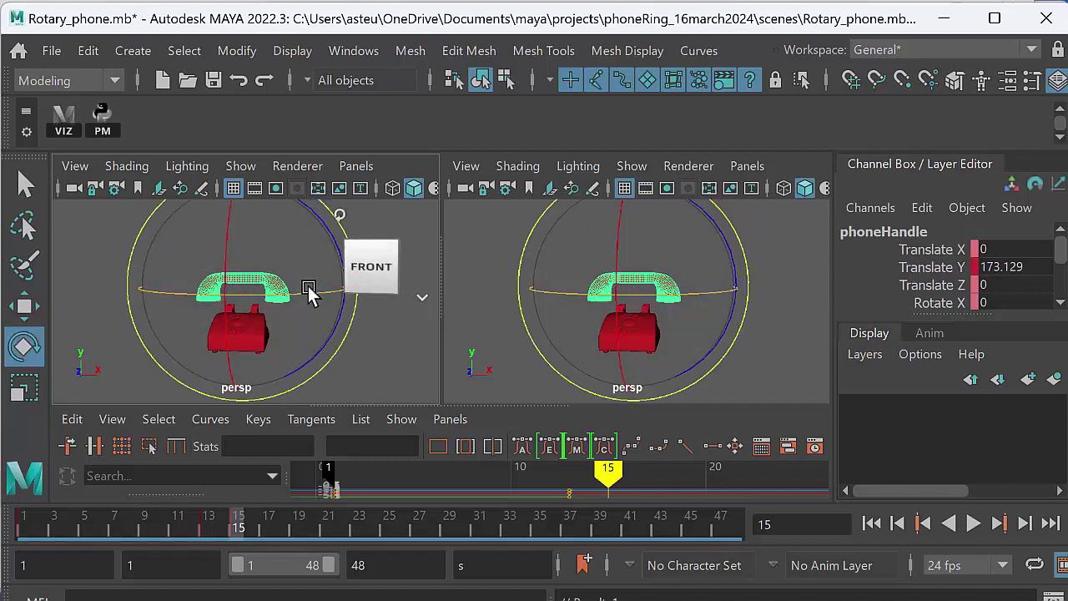
left_click_drag(335, 254, 338, 218)
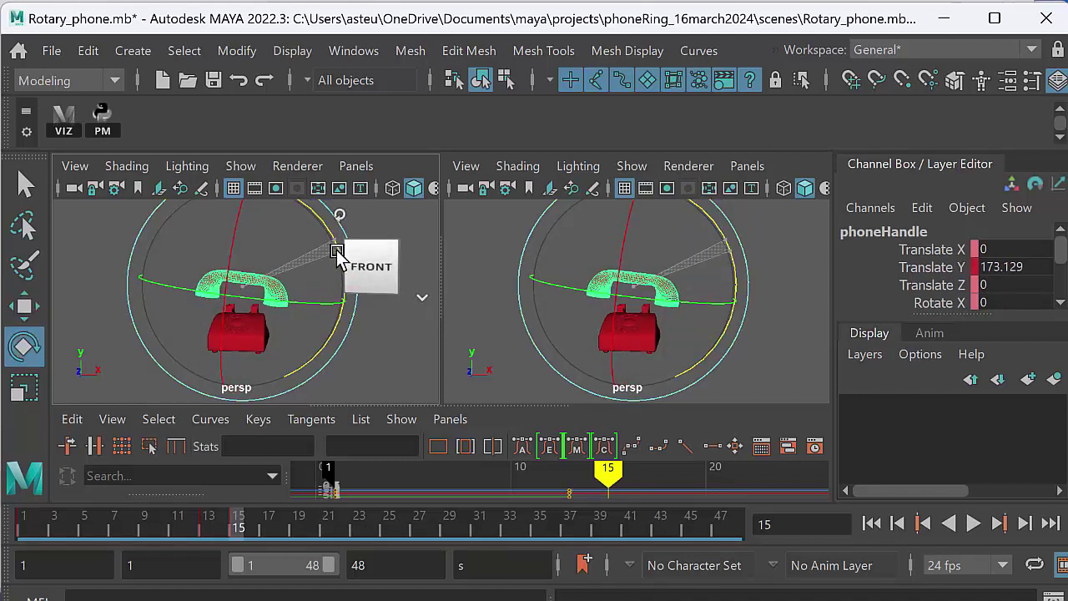
At frame 17, undo a trial raise of the handset and tilt it counterclockwise instead, right end up
left_click(268, 526)
key("w")
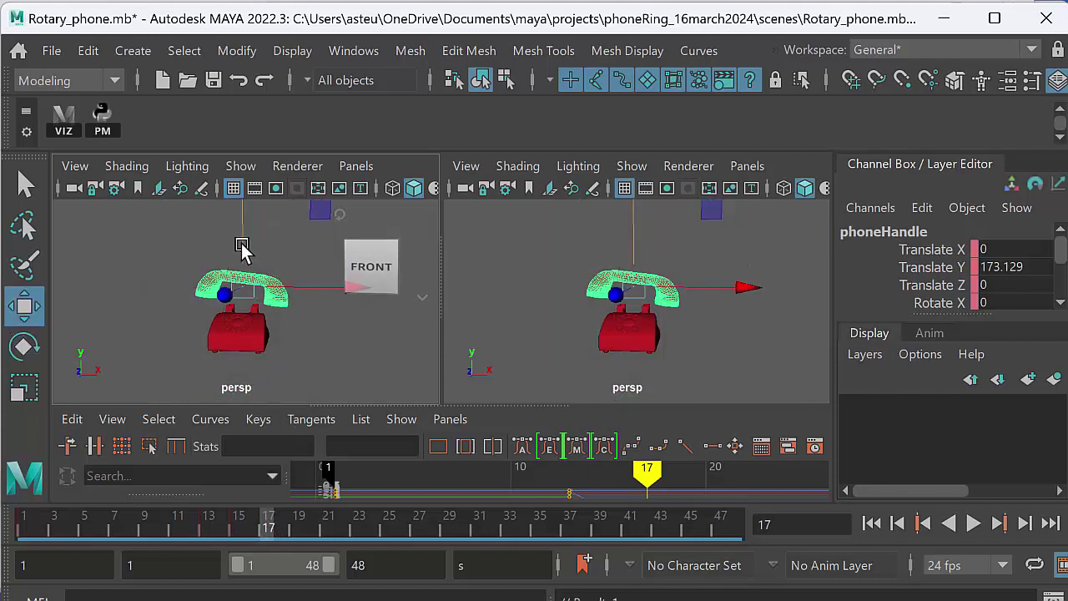
left_click_drag(242, 242, 280, 258)
key("e")
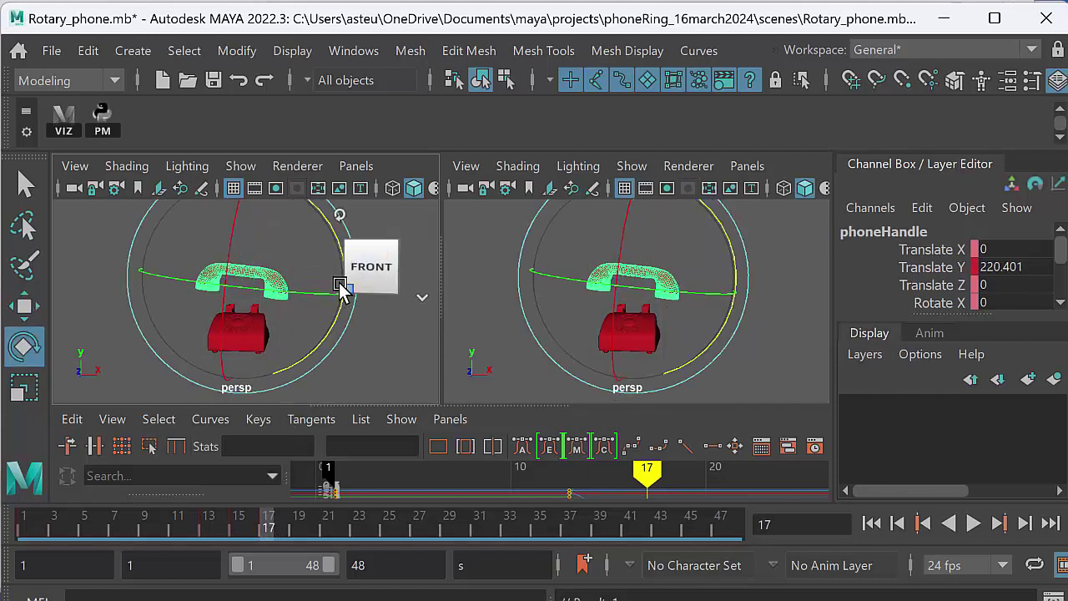
left_click_drag(347, 270, 332, 283)
key("ctrl+z")
key("ctrl+z")
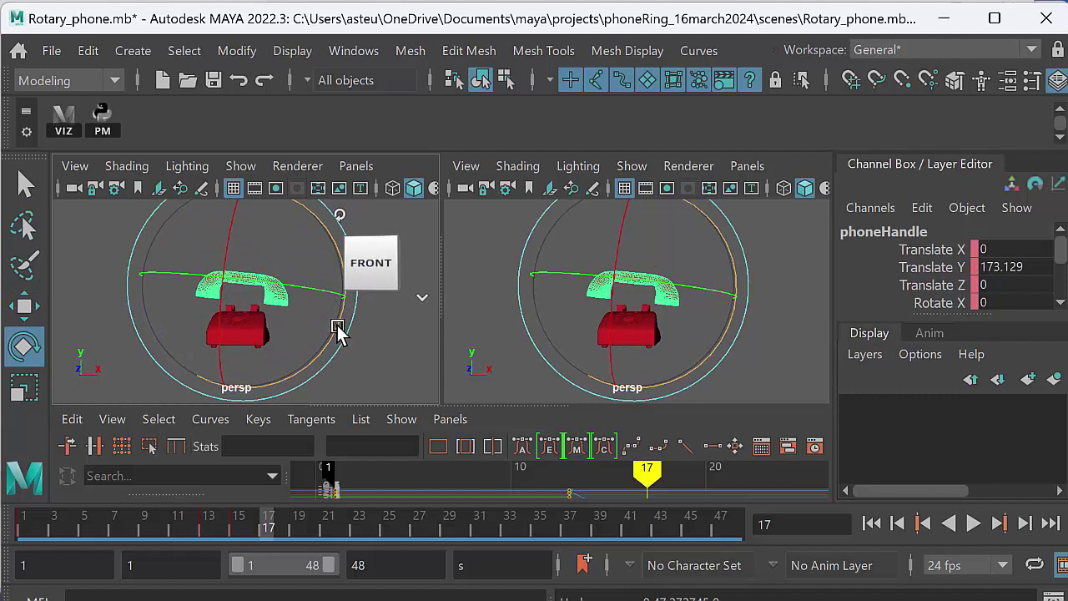
left_click_drag(337, 324, 337, 303)
key("ctrl+z")
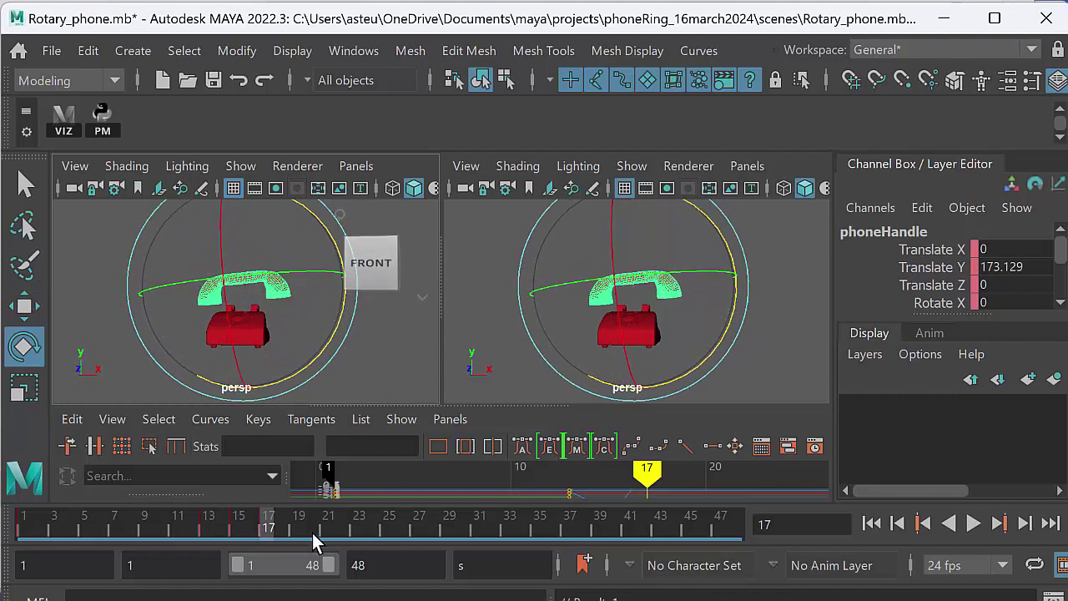
At frame 19, raise the handset to about 229.784 in Translate Y and tilt it clockwise
left_click(299, 528)
key("w")
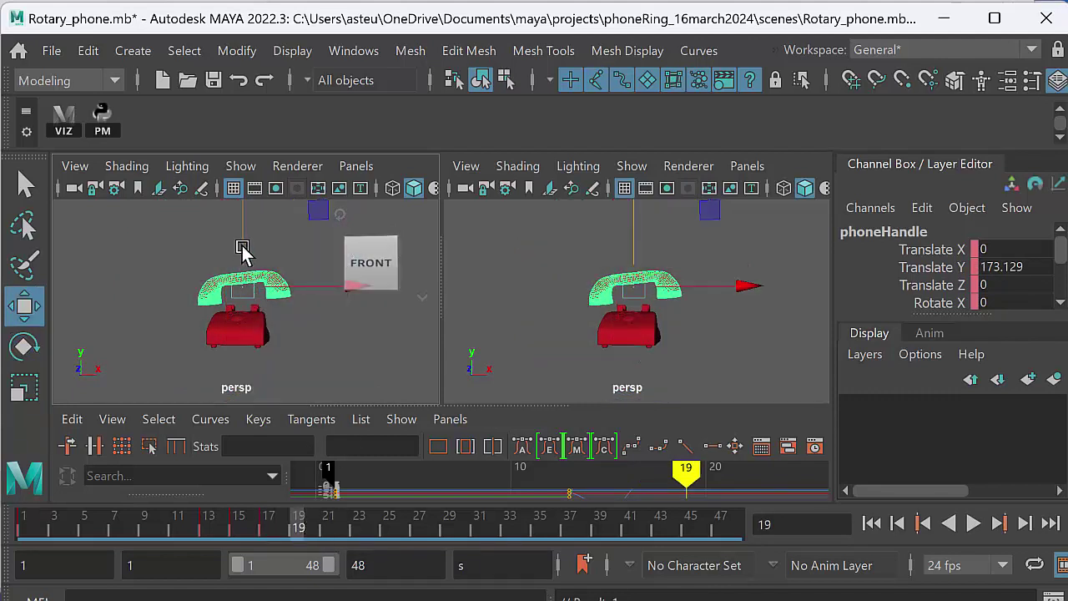
left_click_drag(242, 251, 241, 245)
key("e")
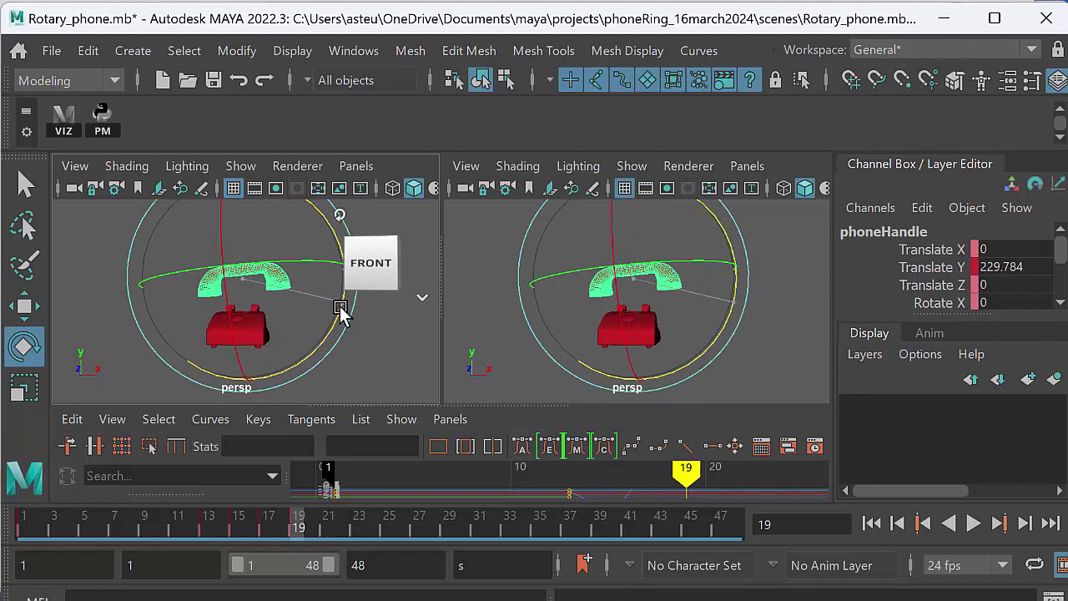
left_click_drag(340, 309, 333, 358)
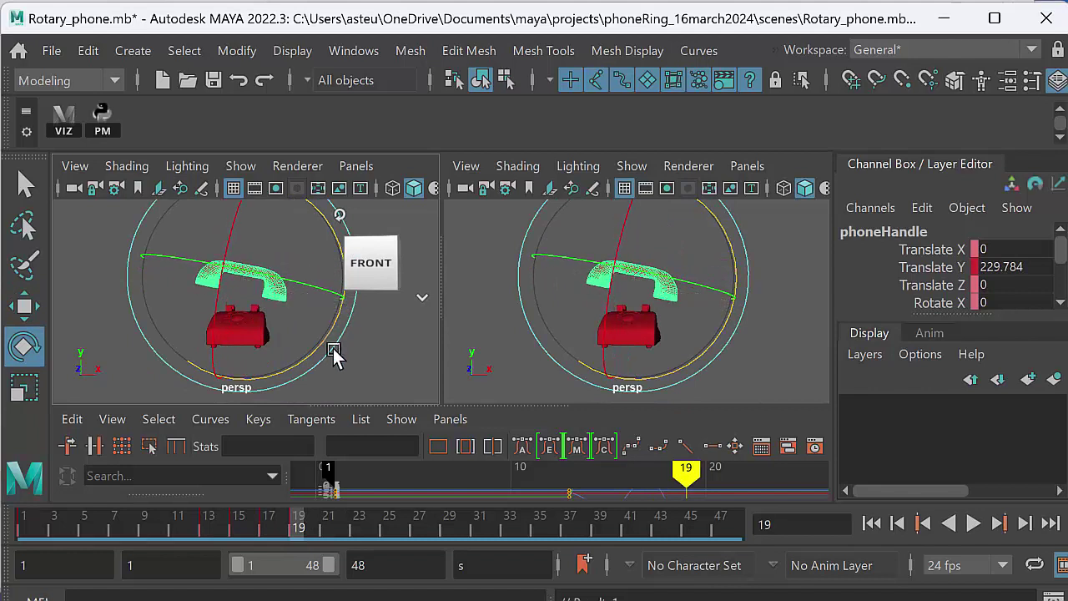
At frame 21, raise the handset to about 263.847 in Translate Y and tilt it counterclockwise
left_click(328, 527)
key("w")
left_click_drag(242, 250, 242, 231)
key("e")
mouse_move(345, 294)
left_mouse_down()
mouse_move(340, 302)
mouse_move(343, 267)
left_mouse_up()
At frame 23, lower the handset to about 229.724 in Translate Y and tilt it clockwise
left_click(358, 527)
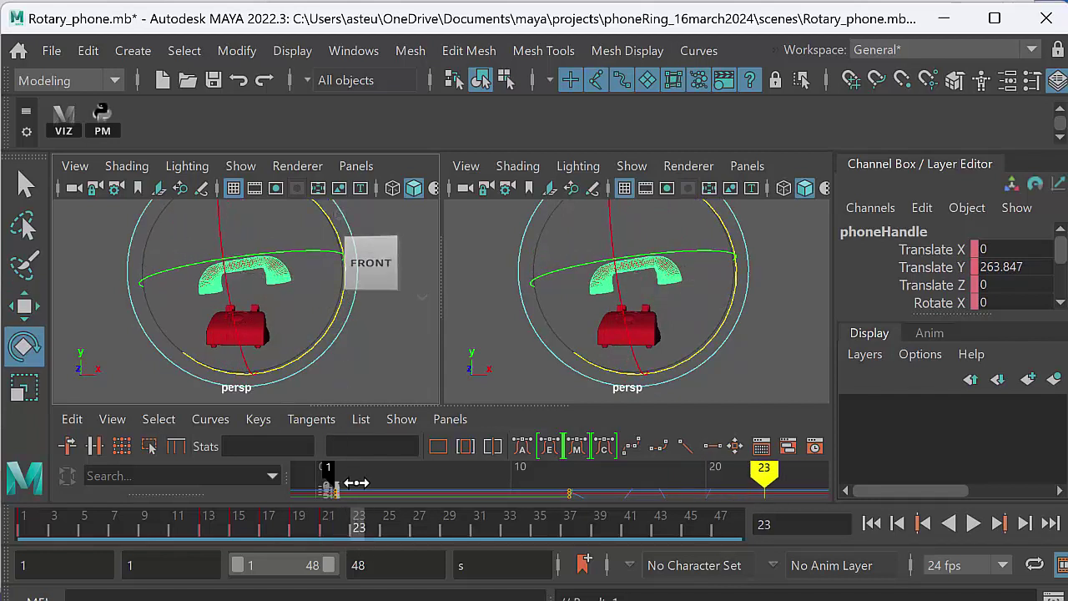
key("w")
left_click_drag(238, 221, 242, 234)
key("e")
left_click_drag(344, 319, 329, 362)
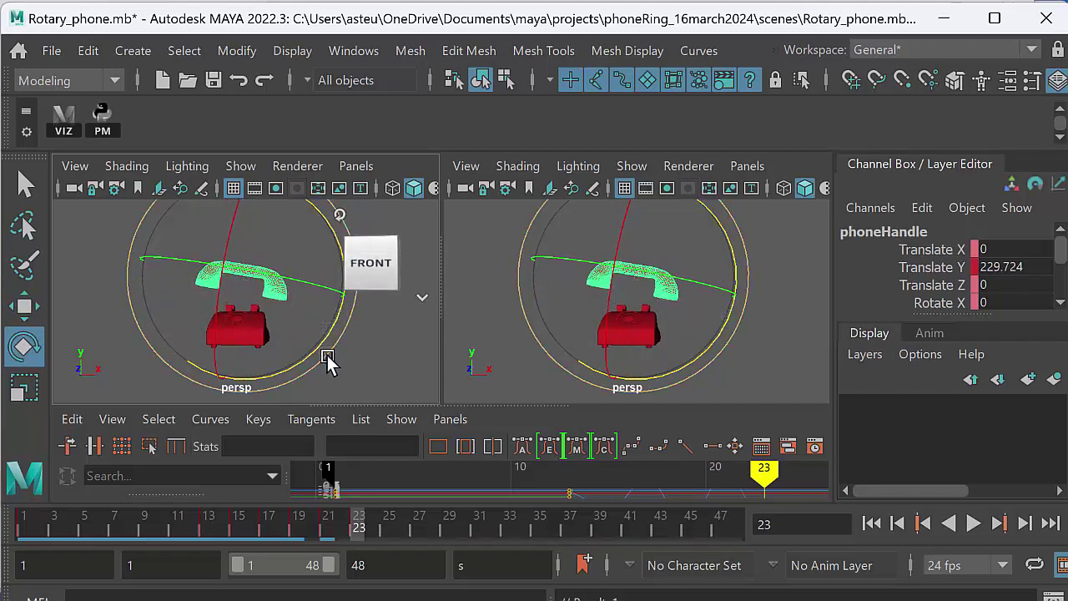
At frame 25, key the handset in the same resting pose it has at frame 1
left_click(387, 529)
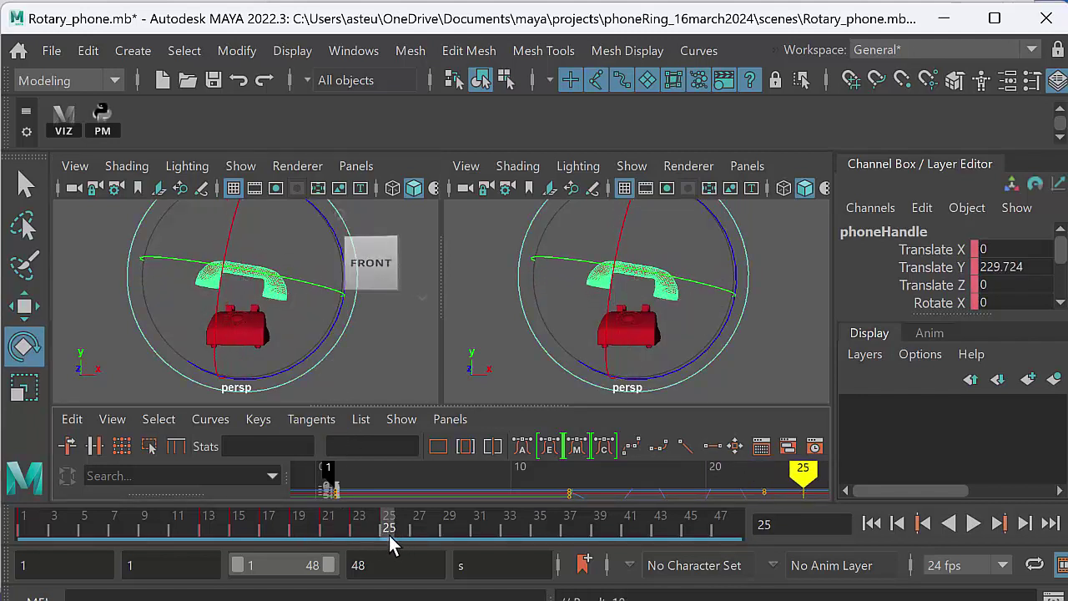
left_click(26, 527)
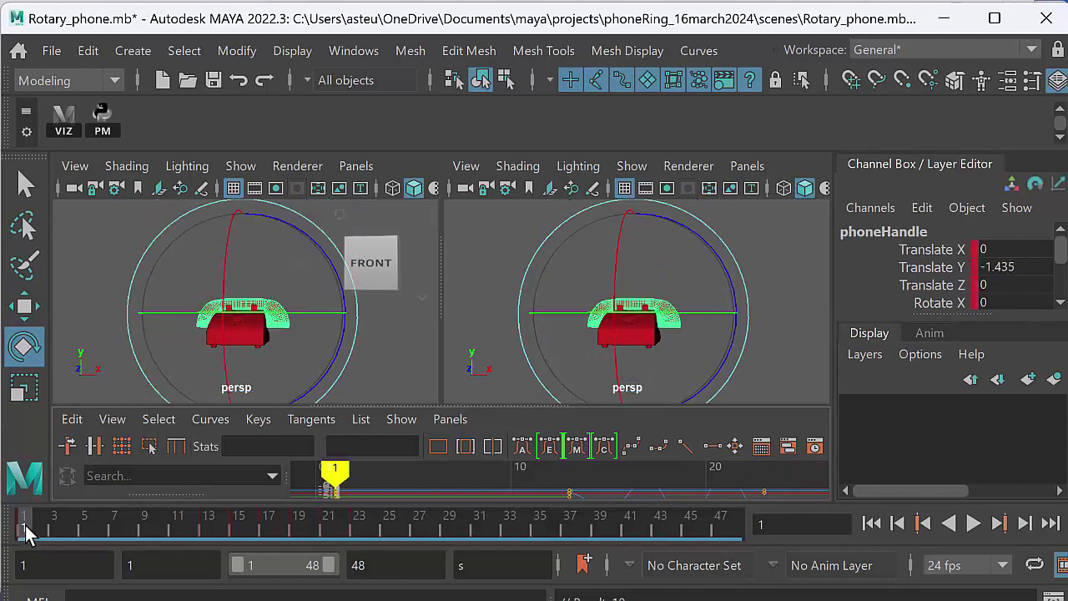
mouse_move(23, 525)
left_mouse_down()
mouse_move(362, 523)
mouse_move(388, 534)
mouse_move(389, 525)
left_mouse_up()
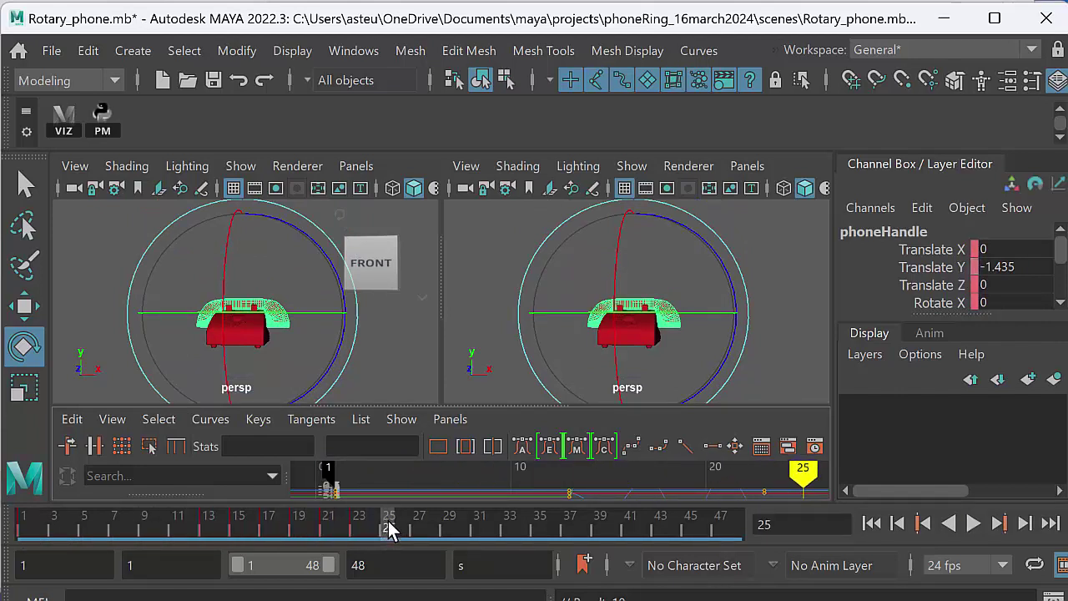
key("s")
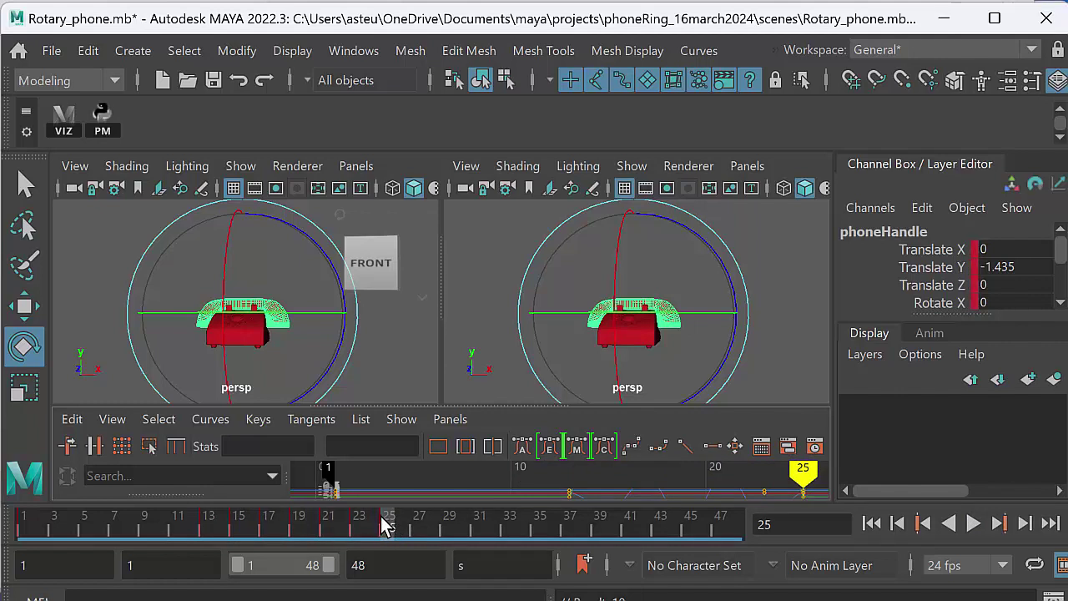
Play back the animation with nothing selected to check the handset's jump and rocking
key("alt+v")
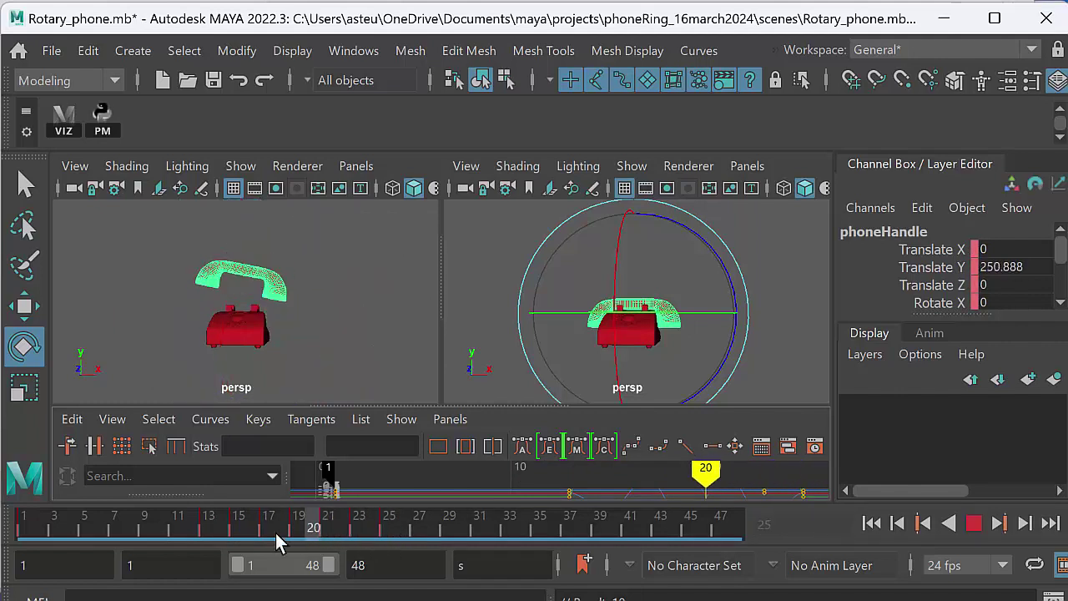
key("alt+v")
left_click(383, 330)
left_click_drag(364, 352, 370, 362, "alt")
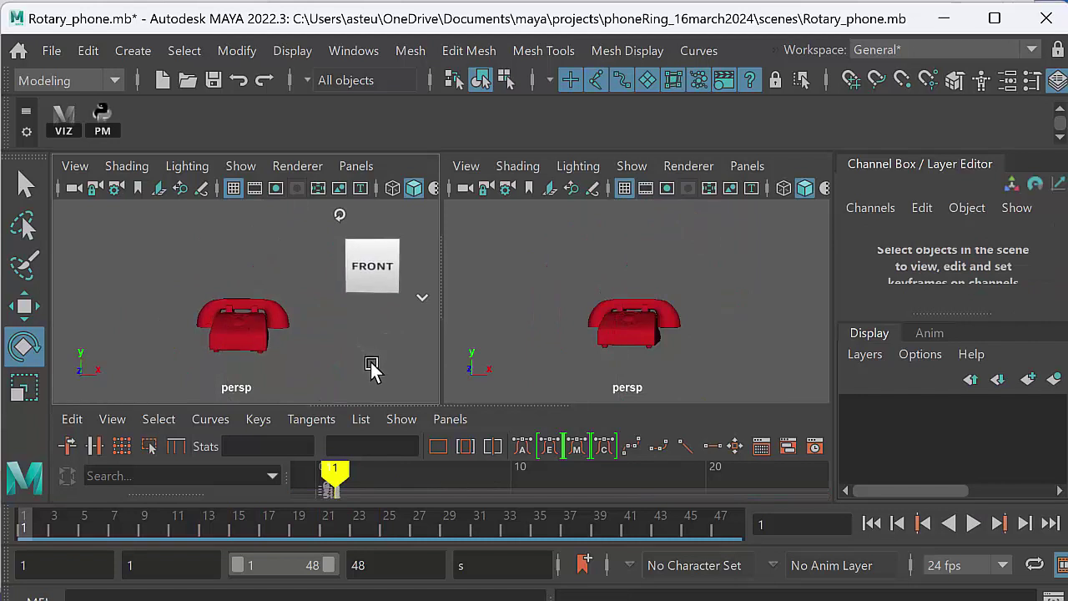
middle_click_drag(349, 355, 345, 341, "alt")
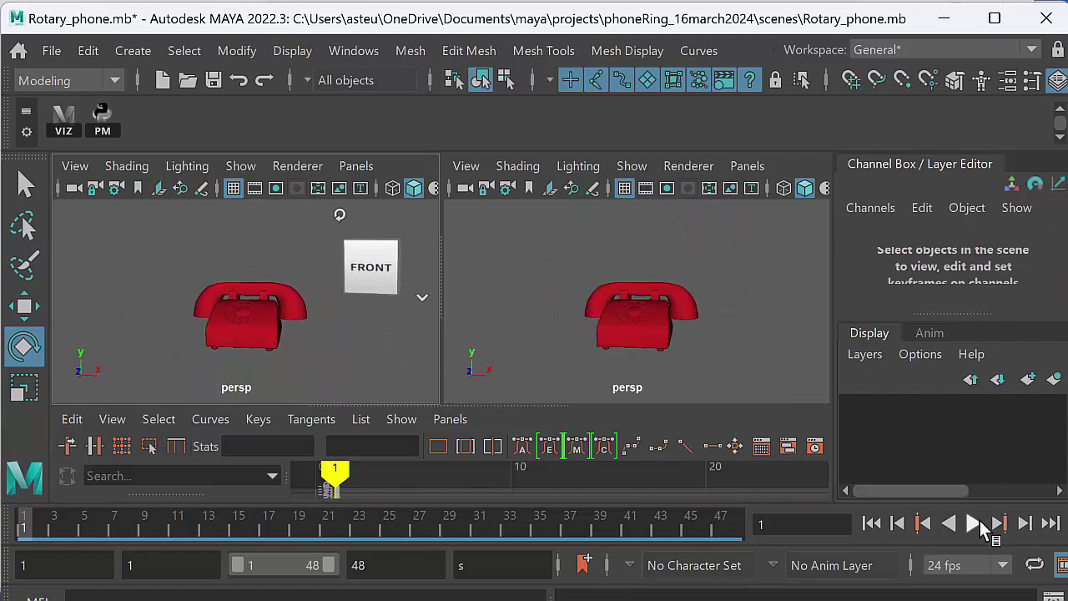
left_click(973, 523)
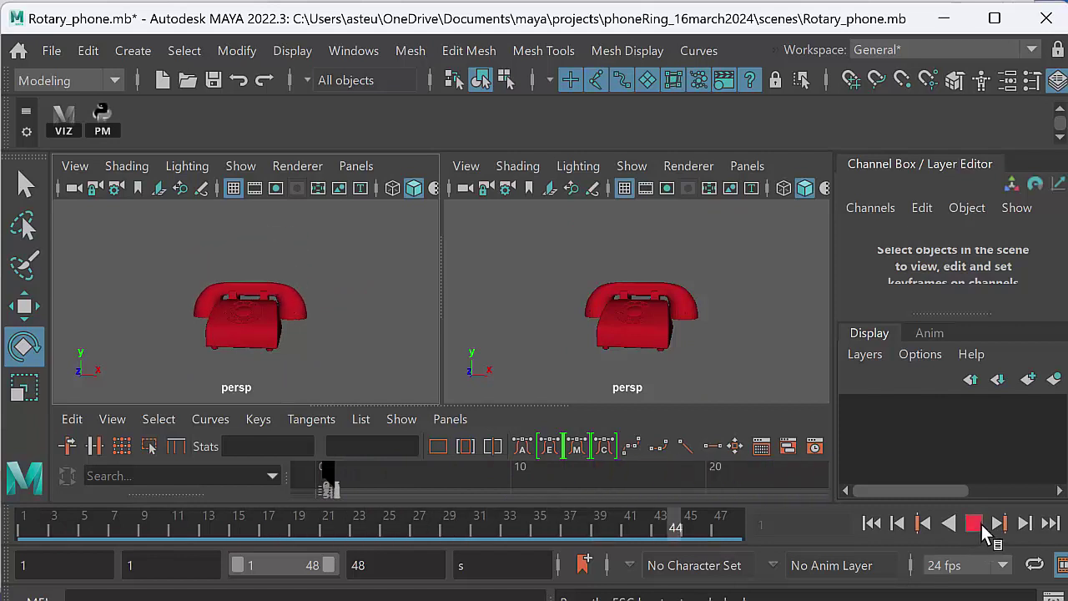
left_click(974, 522)
Isolate the handset's Translate Y curve in an enlarged Graph Editor and raise its key at frame 19
left_click(293, 306)
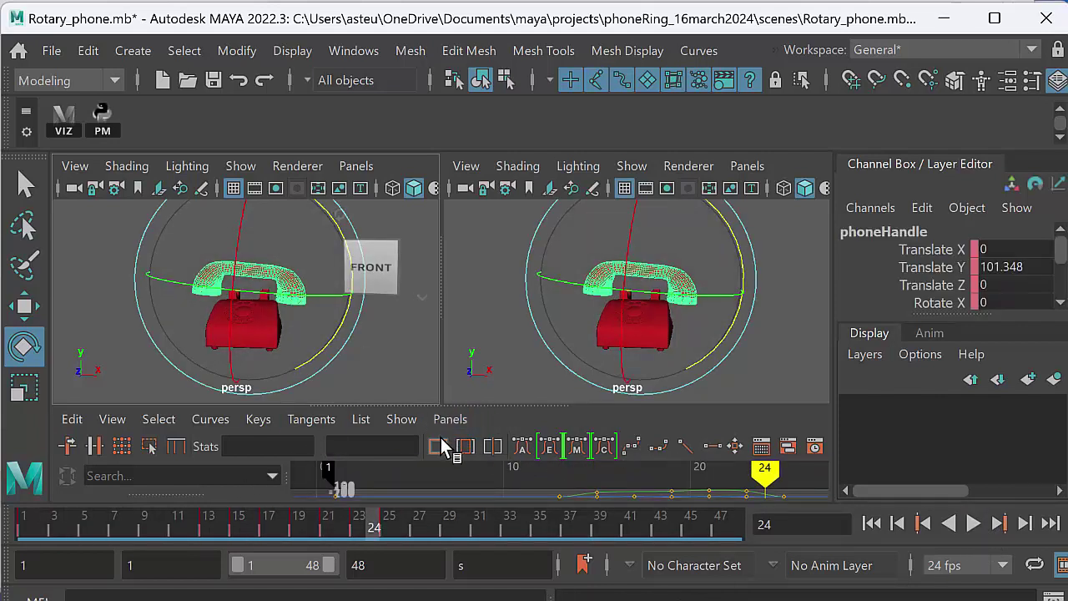
left_click_drag(401, 404, 408, 333)
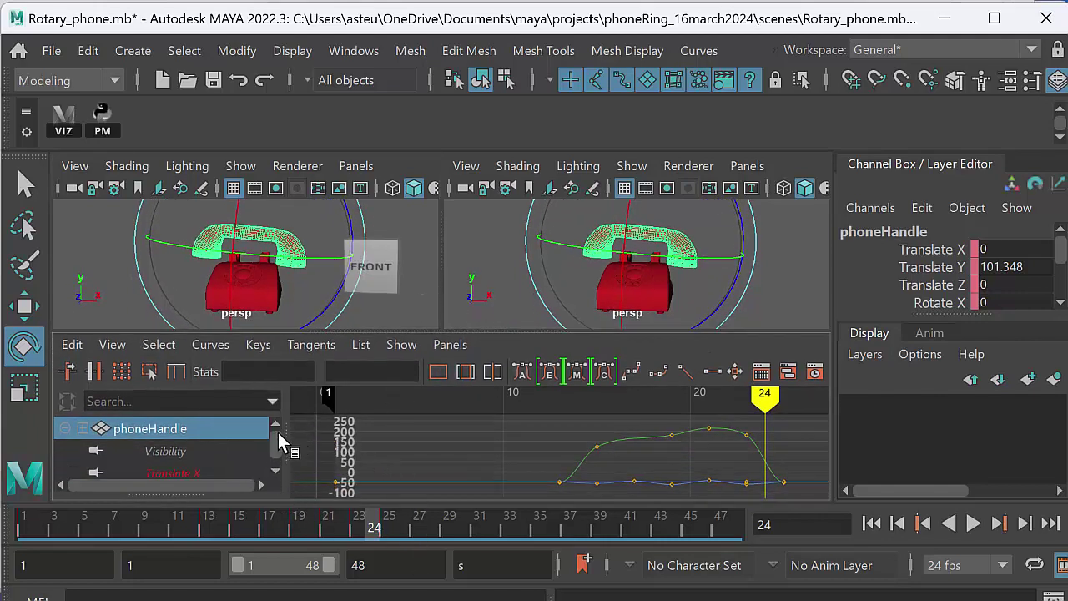
left_click_drag(380, 332, 381, 291)
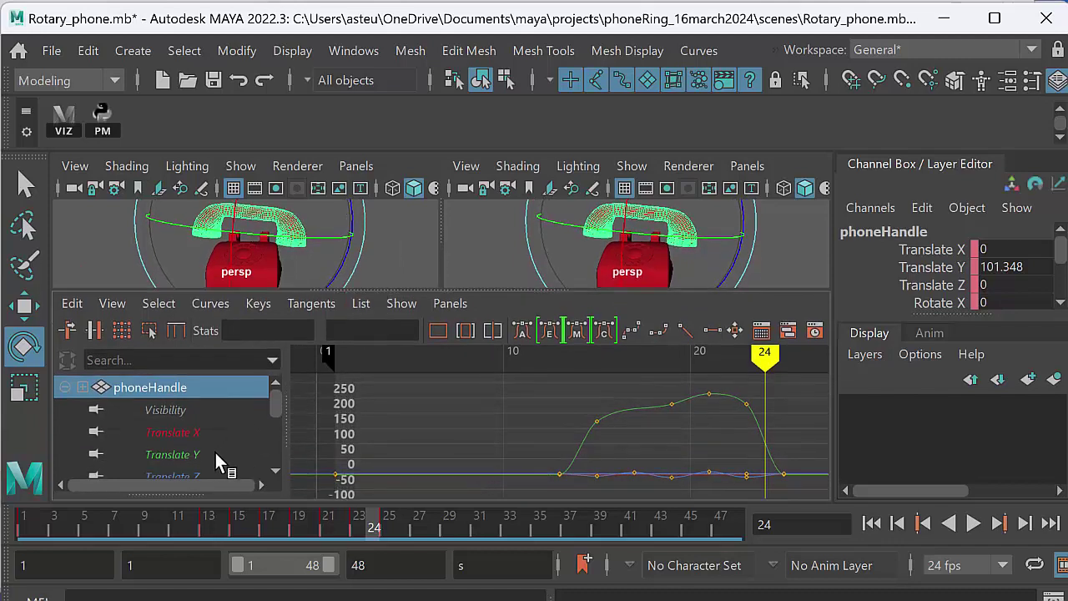
left_click(214, 454)
middle_click_drag(568, 442, 488, 446, "alt")
left_click_drag(605, 435, 605, 435)
middle_click_drag(584, 432, 584, 423)
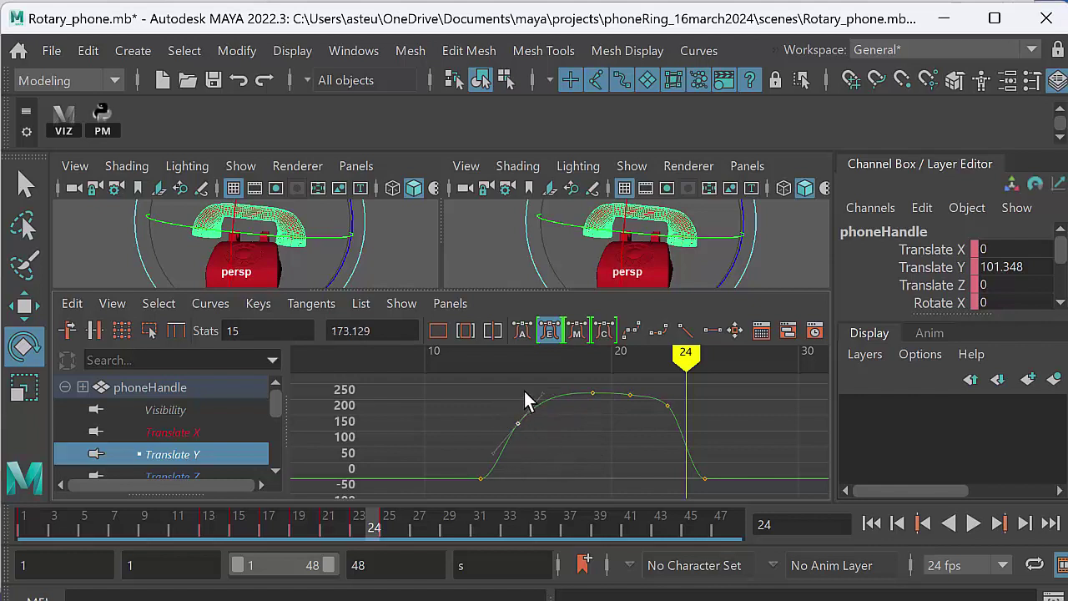
Break the tangents of the Translate Y key at frame 13 and steepen its outgoing tangent
left_click_drag(458, 469, 526, 492)
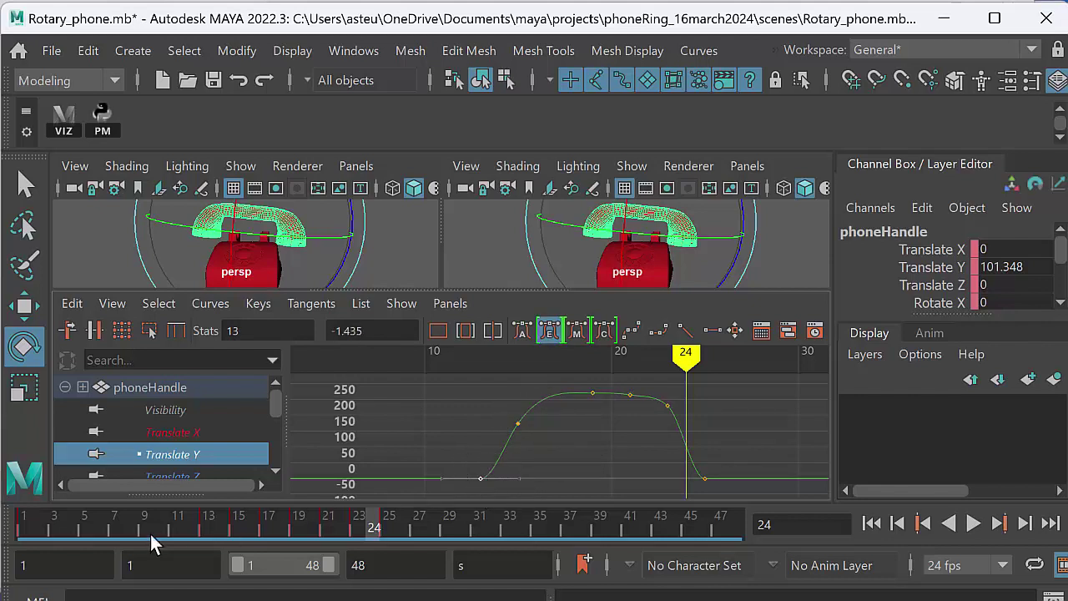
left_click_drag(150, 534, 209, 528)
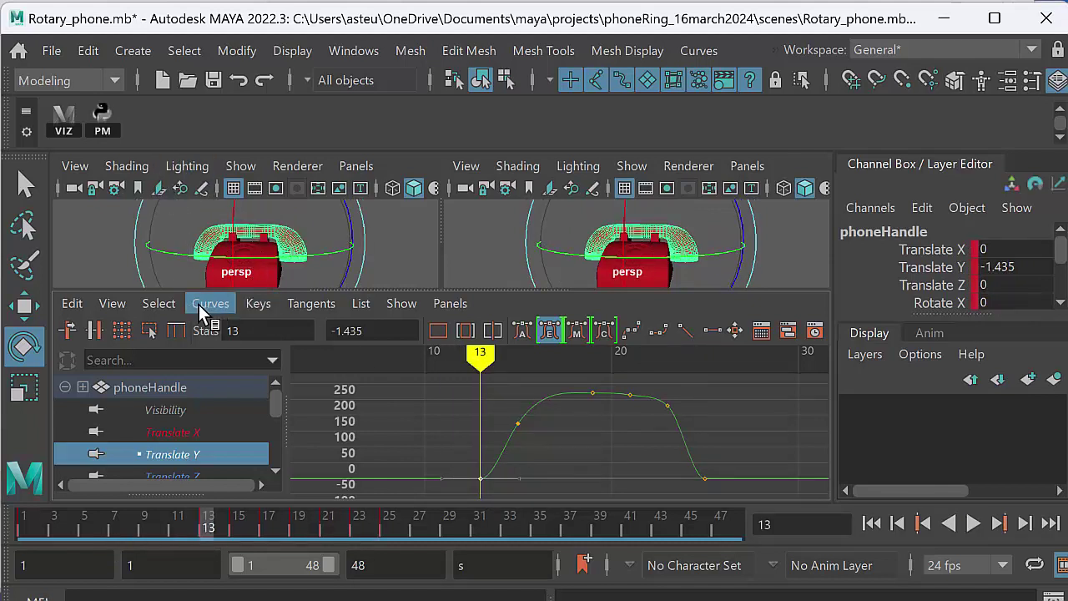
left_click(307, 304)
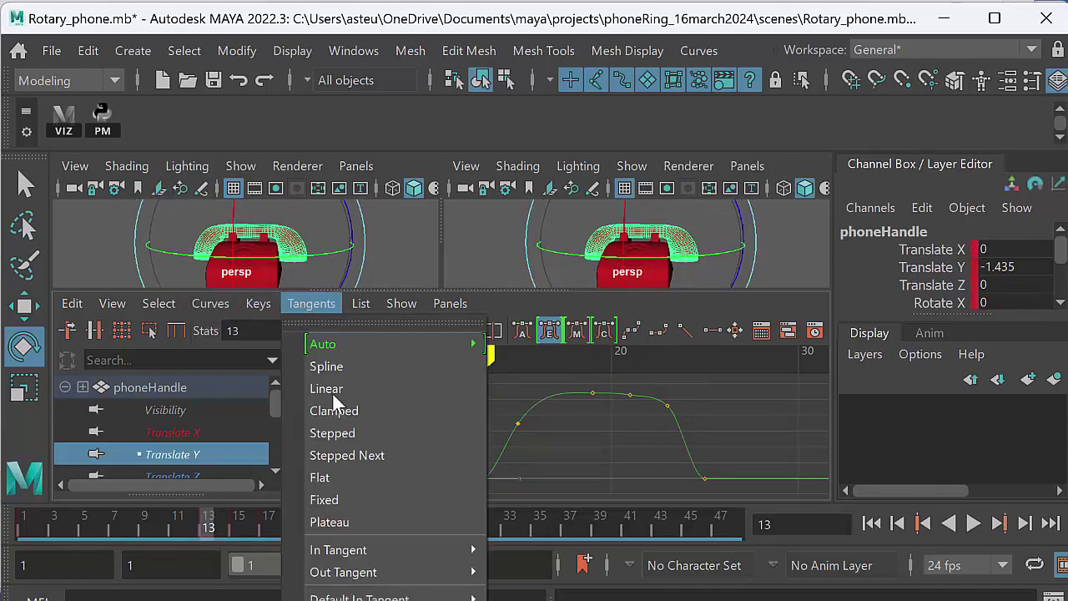
left_click(324, 318)
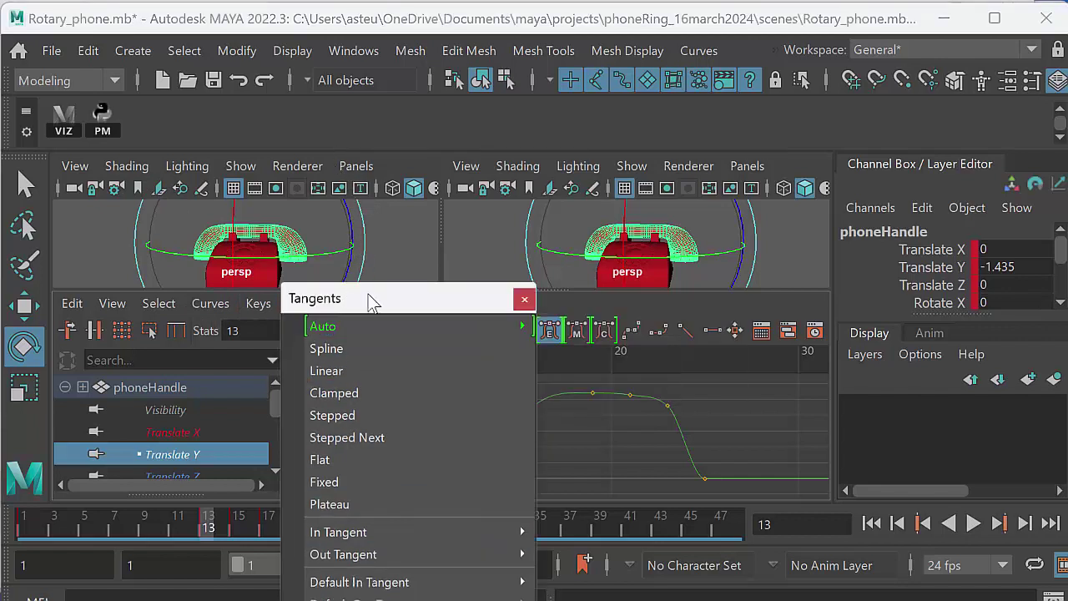
left_click_drag(368, 294, 365, 128)
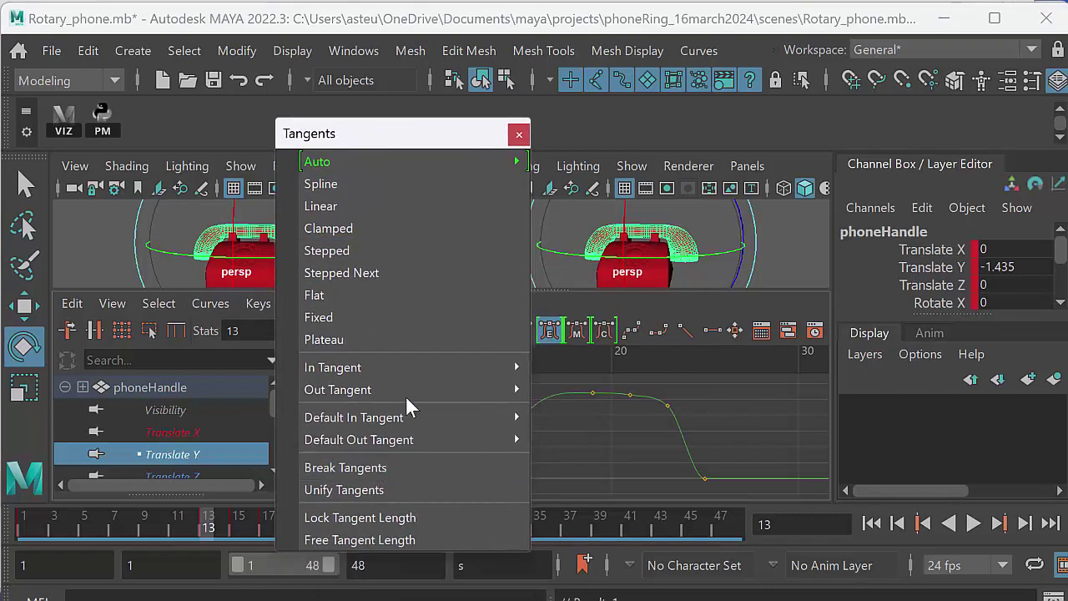
left_click(518, 134)
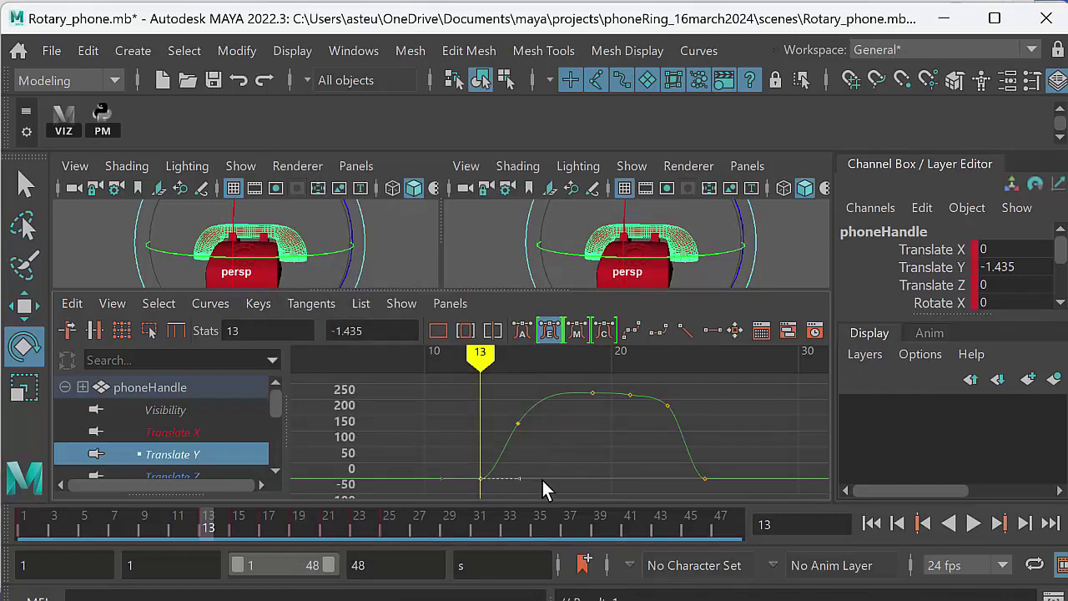
middle_click_drag(541, 479, 518, 439)
Raise the Translate Y keys at frames 15 and 19, the latter to about 287.888, and lower frame 23's key to about 212.117
left_click_drag(500, 391, 529, 460)
middle_click_drag(529, 460, 523, 454)
left_click_drag(586, 380, 596, 419)
left_click_drag(626, 387, 636, 412)
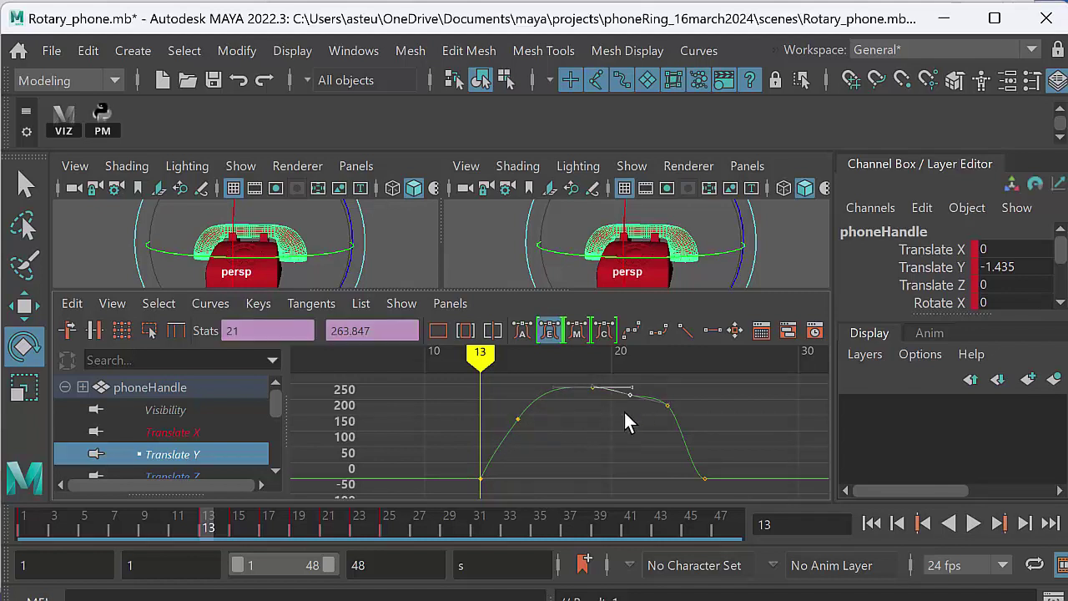
middle_click_drag(629, 413, 630, 410)
middle_click_drag(660, 394, 667, 420)
Undo a trial key move and raise the Translate Y key at frame 21 to about 275.753
left_click(519, 417)
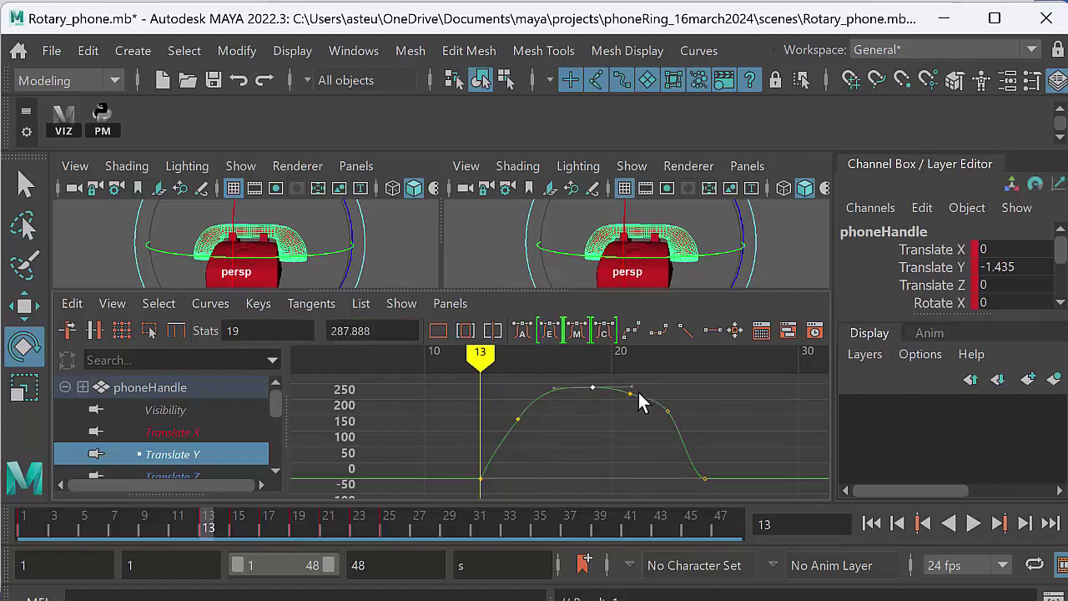
middle_click_drag(636, 429, 594, 453)
key("ctrl+z")
right_click_drag(594, 453, 584, 410, "alt")
left_click(596, 420)
middle_click_drag(602, 460, 605, 455)
Play back the edited animation with nothing selected and the phone in a wider, full-height view
right_click_drag(377, 252, 391, 307, "alt")
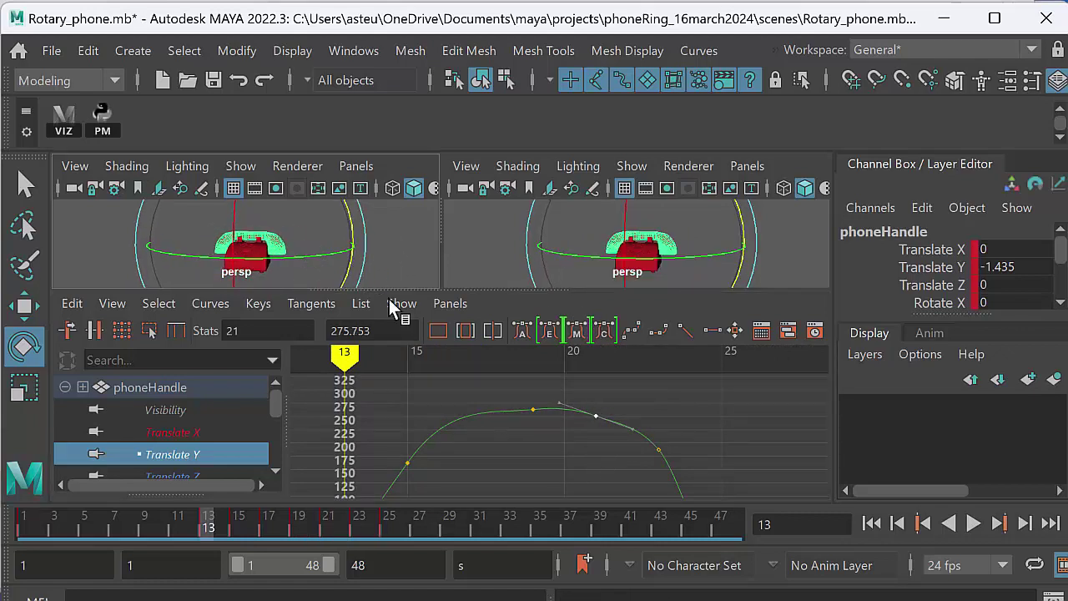
left_click_drag(414, 290, 398, 441)
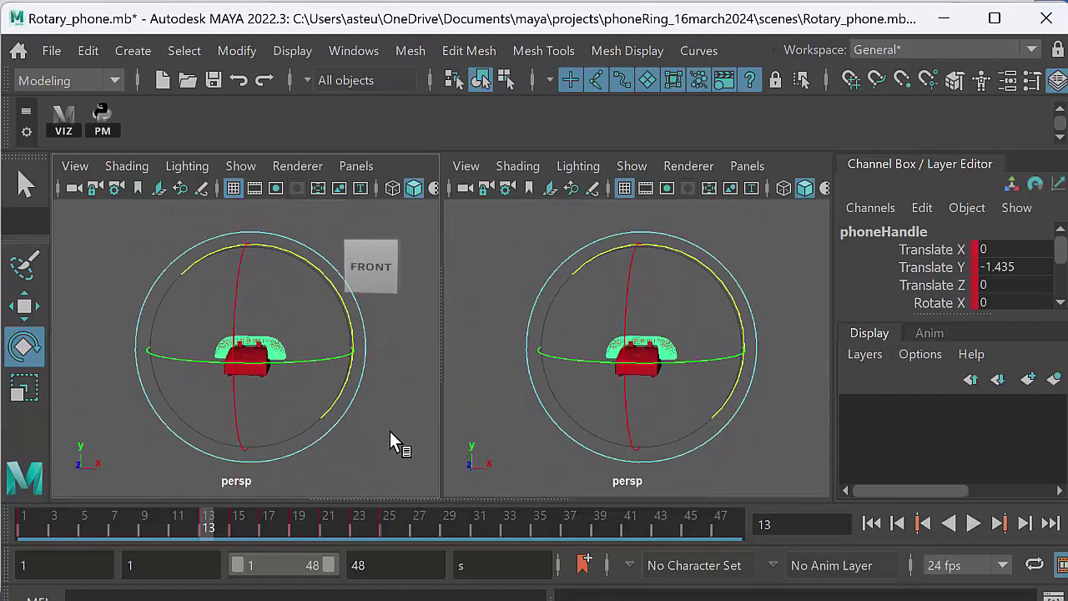
left_click(398, 434)
left_click(974, 524)
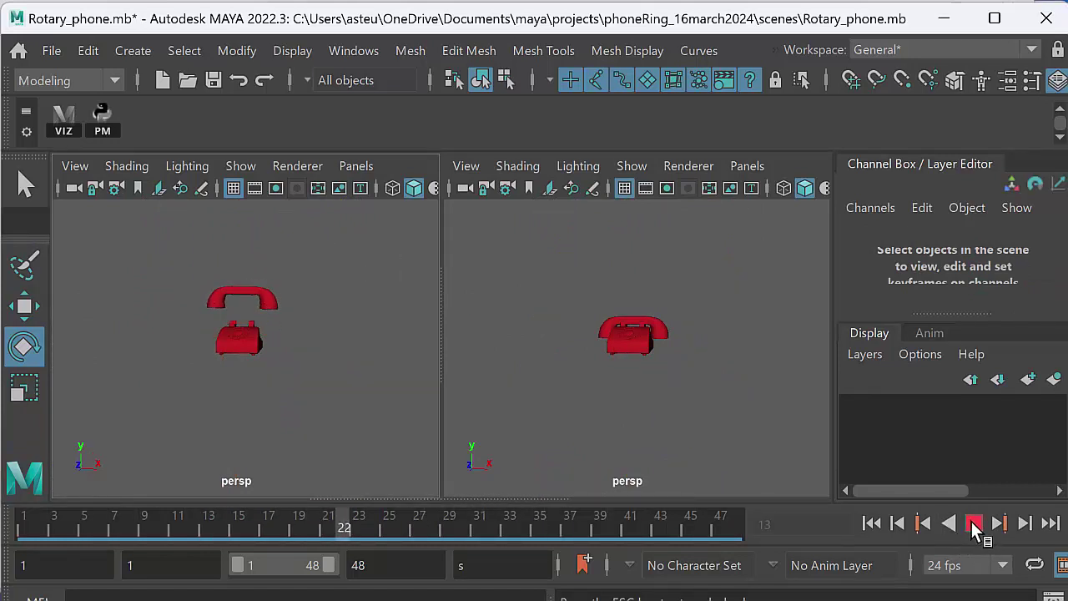
left_click(974, 524)
Select the handset again and display its Translate Y curve alone in the Graph Editor
key("space")
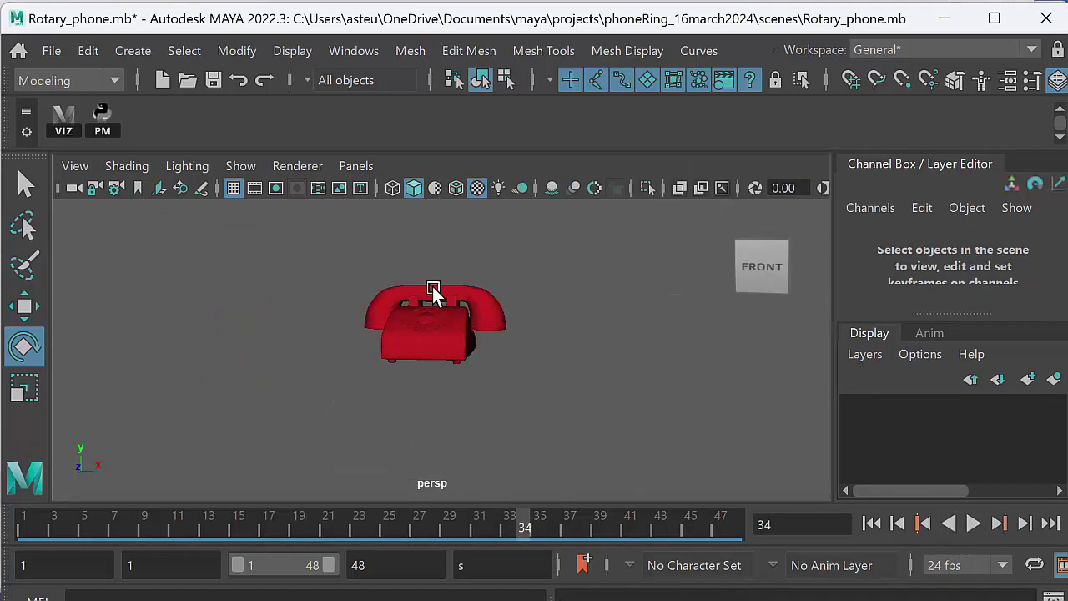
left_click(433, 301)
key("space")
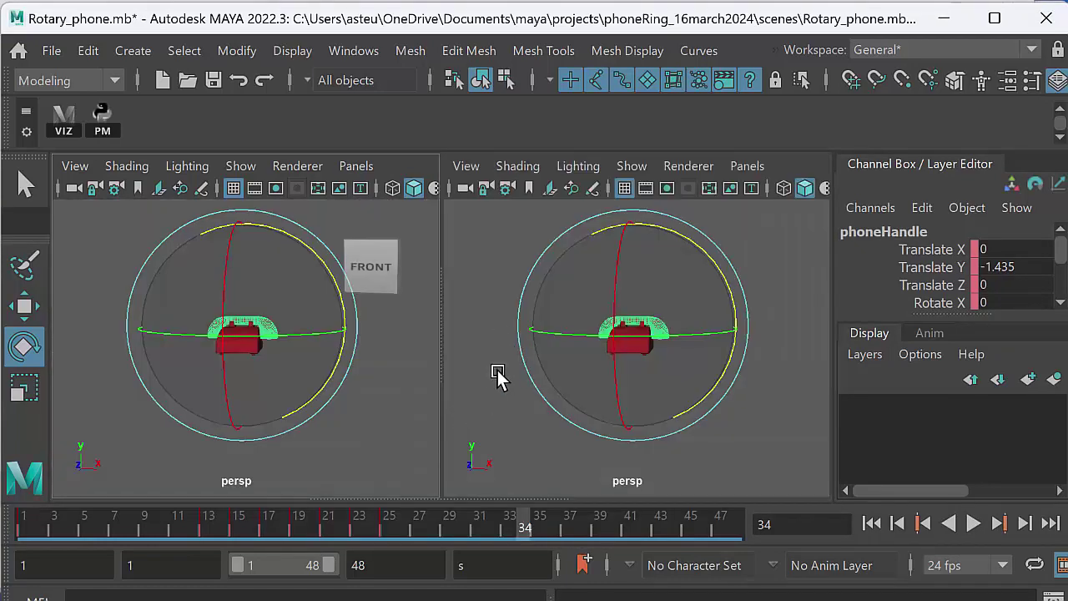
key("space")
key("space")
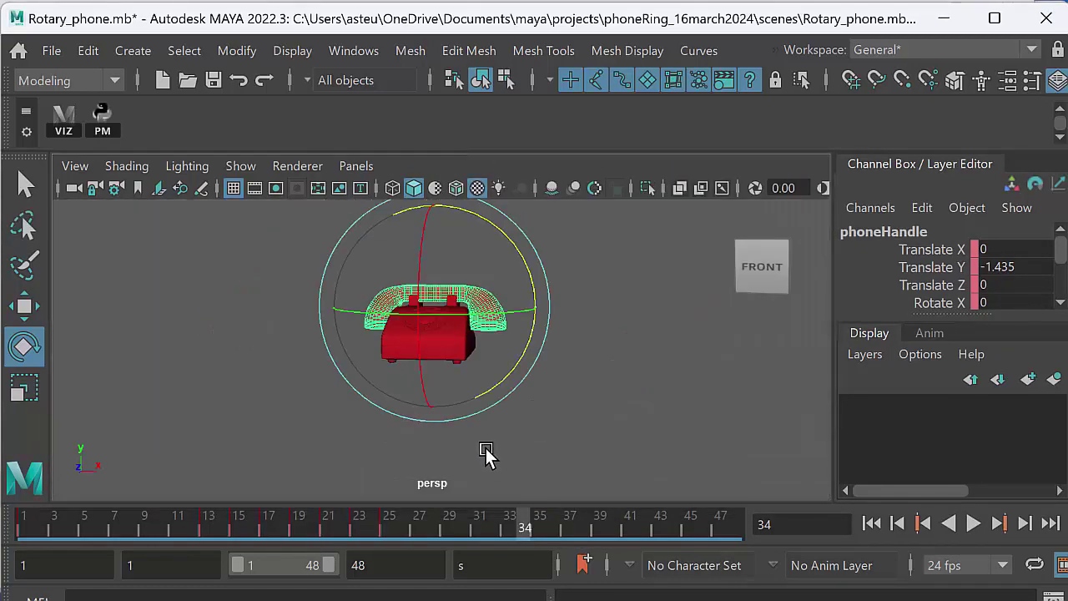
key("space")
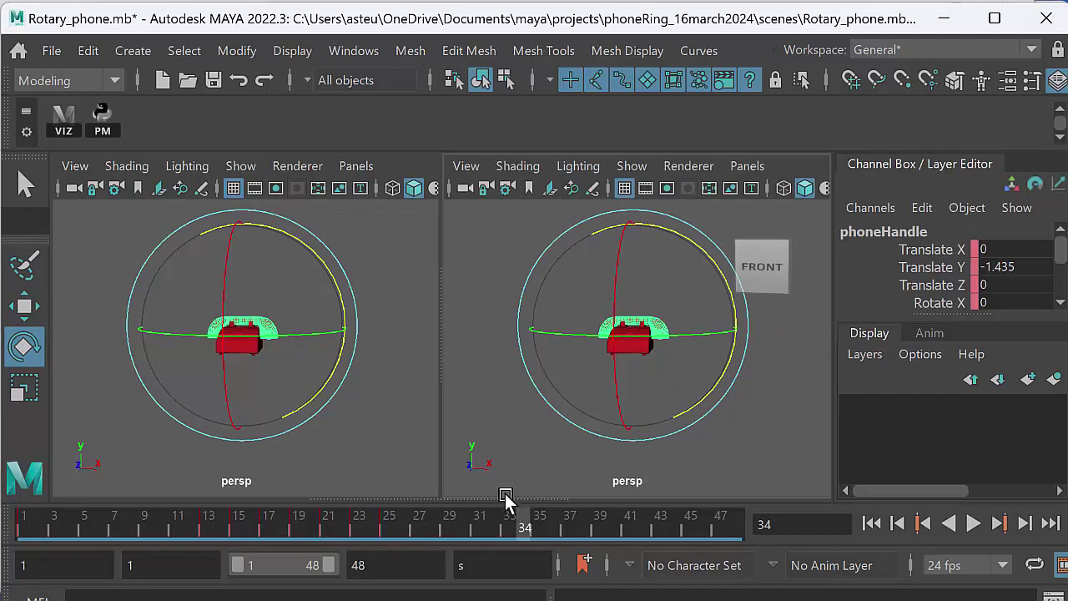
left_click_drag(508, 497, 539, 327)
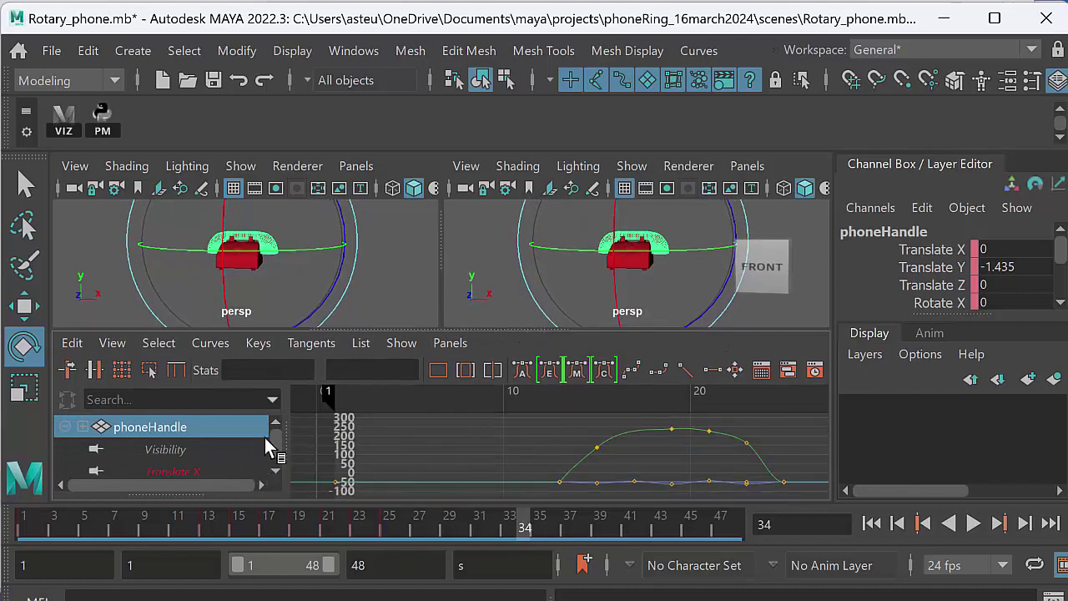
left_click(276, 470)
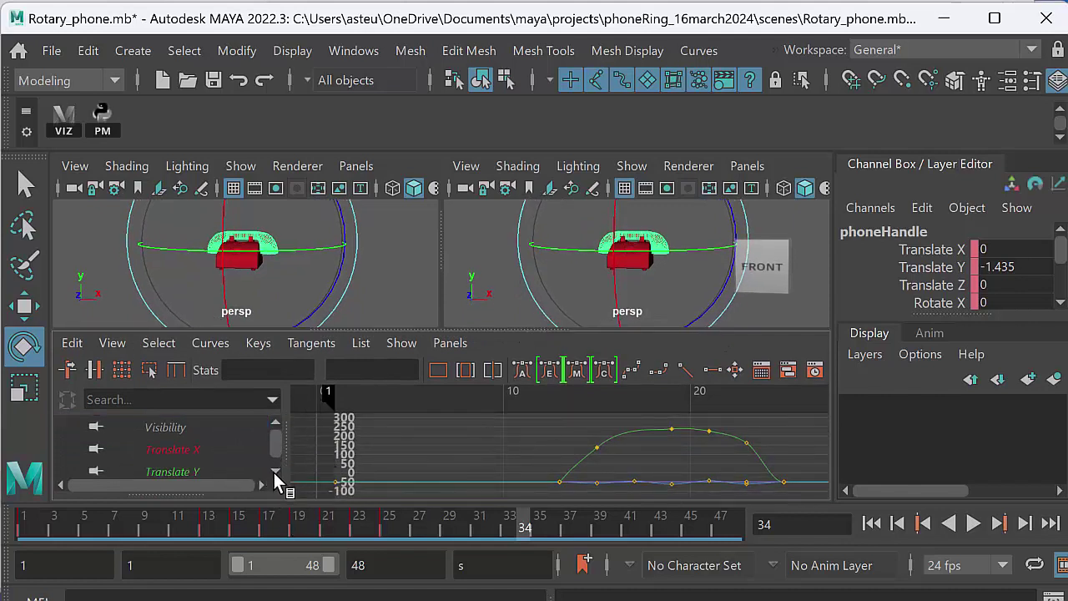
left_click(243, 469)
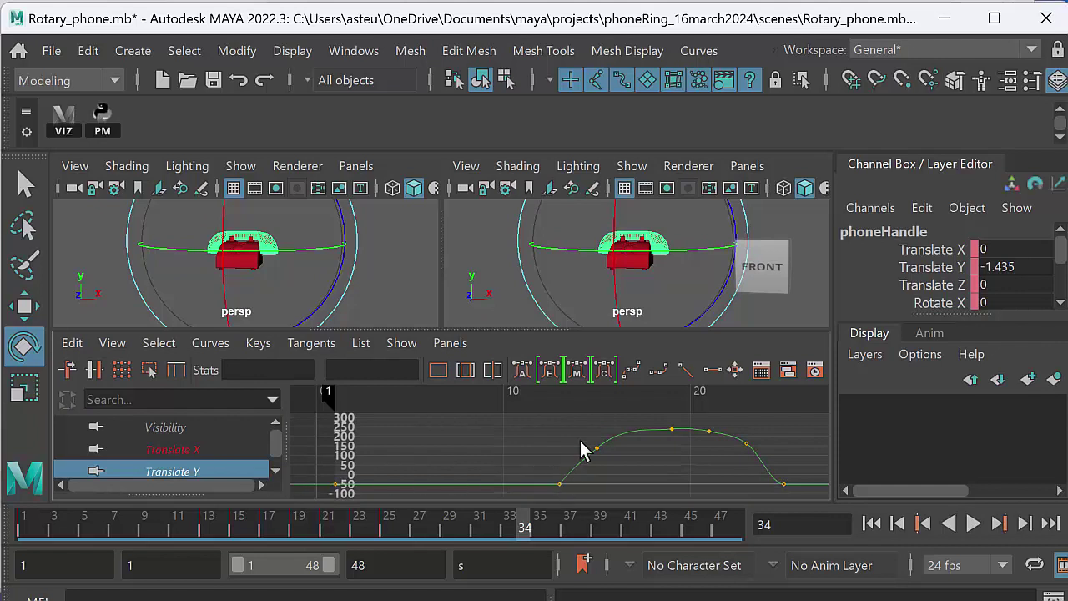
Lower the Translate Y keys at frames 15 to 23 together, bringing frame 19's to about 232.492, and slope frame 19's incoming tangent
left_click_drag(582, 423, 780, 469)
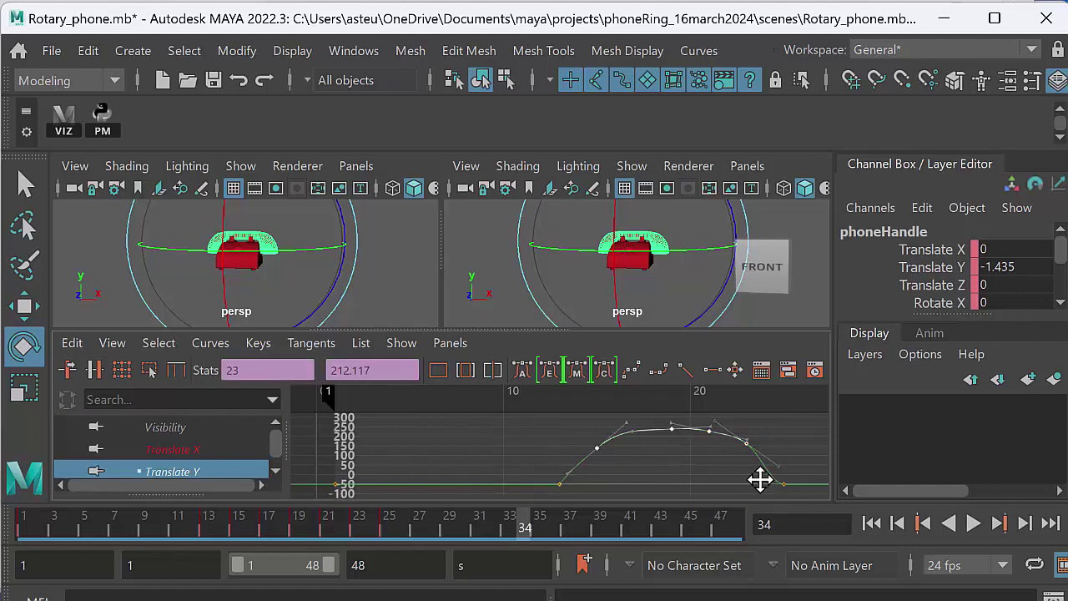
middle_click_drag(758, 479, 761, 489)
left_click_drag(614, 430, 636, 449)
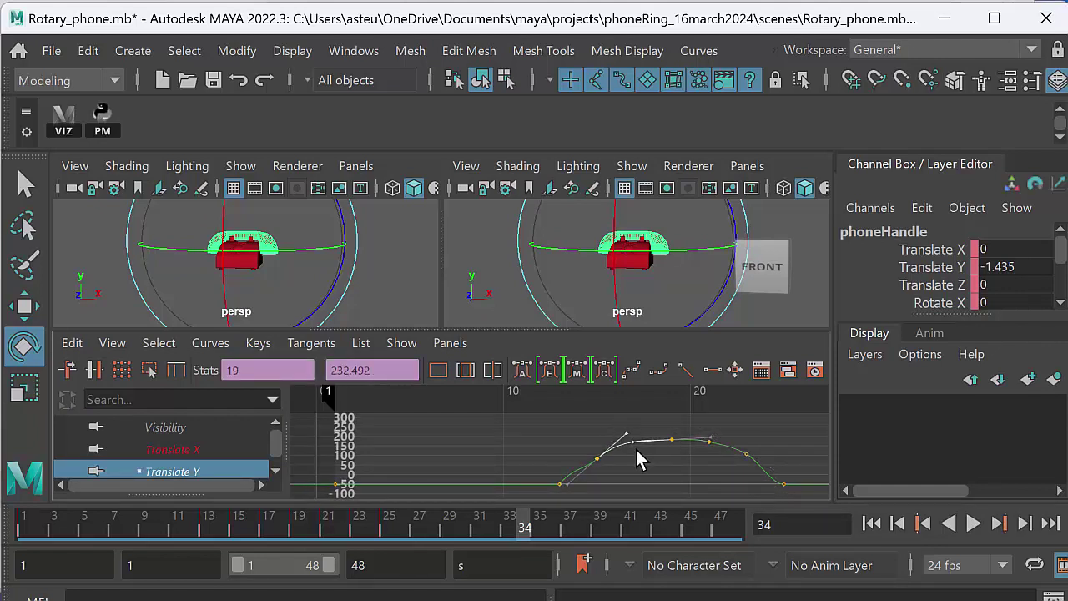
middle_click_drag(639, 461, 641, 471)
left_click(625, 479)
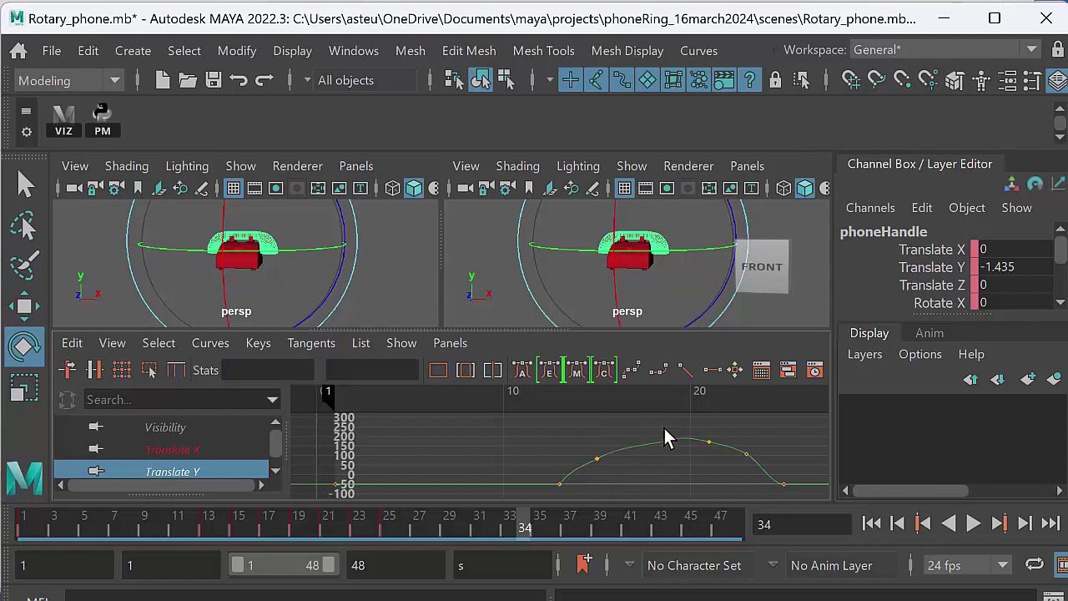
Check the handset's pose at frames 15 and 17
left_click(239, 526)
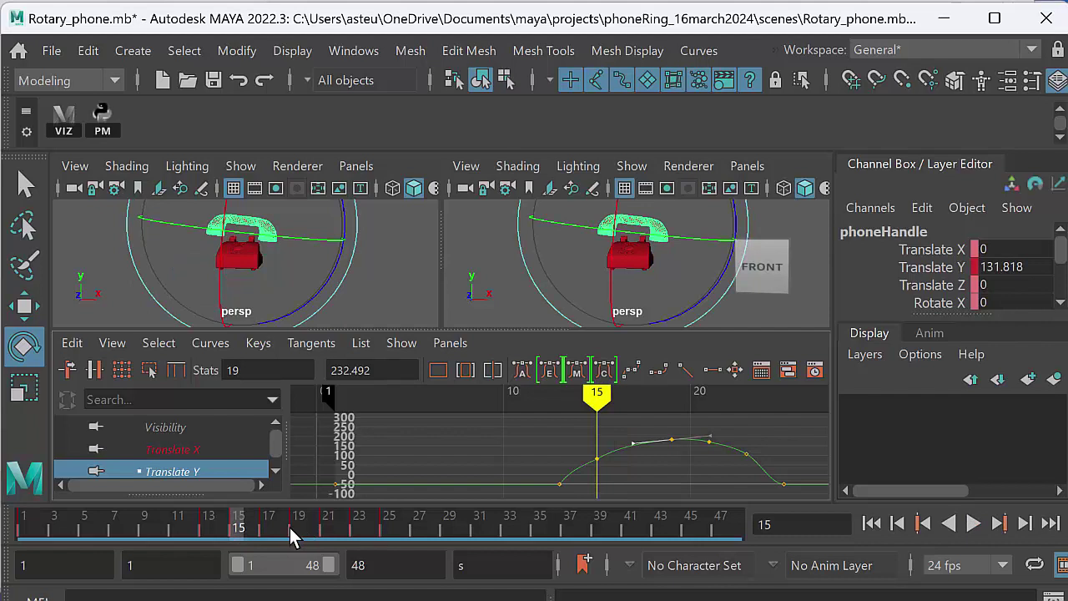
left_click(283, 531)
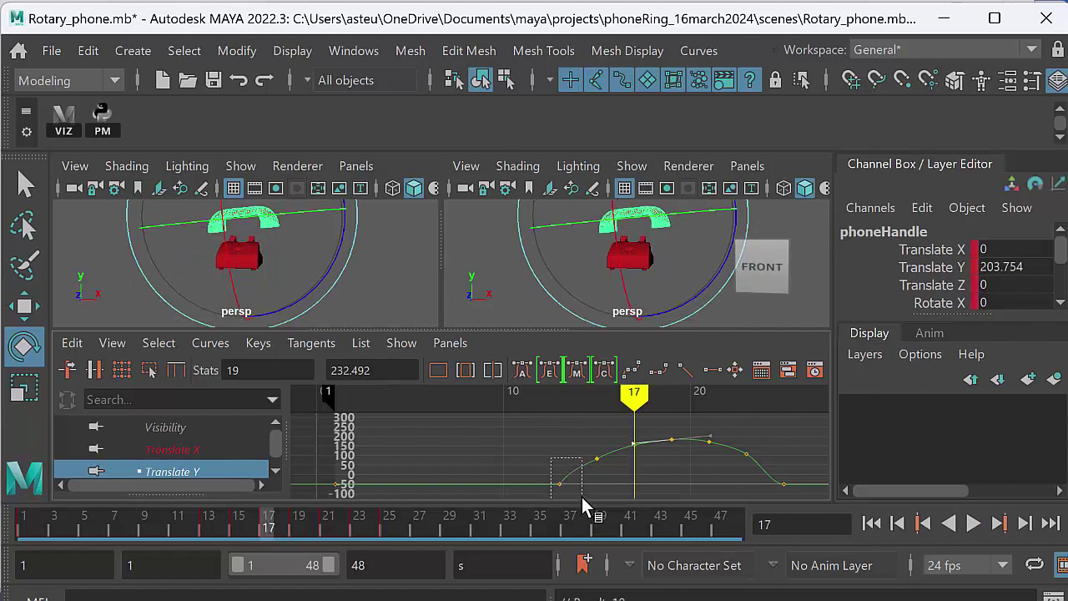
Adjust the Translate Y curve's rise around frames 13 to 17, bringing frame 17's key to 206.67, and play the animation from frame 1
left_click_drag(582, 497, 647, 471)
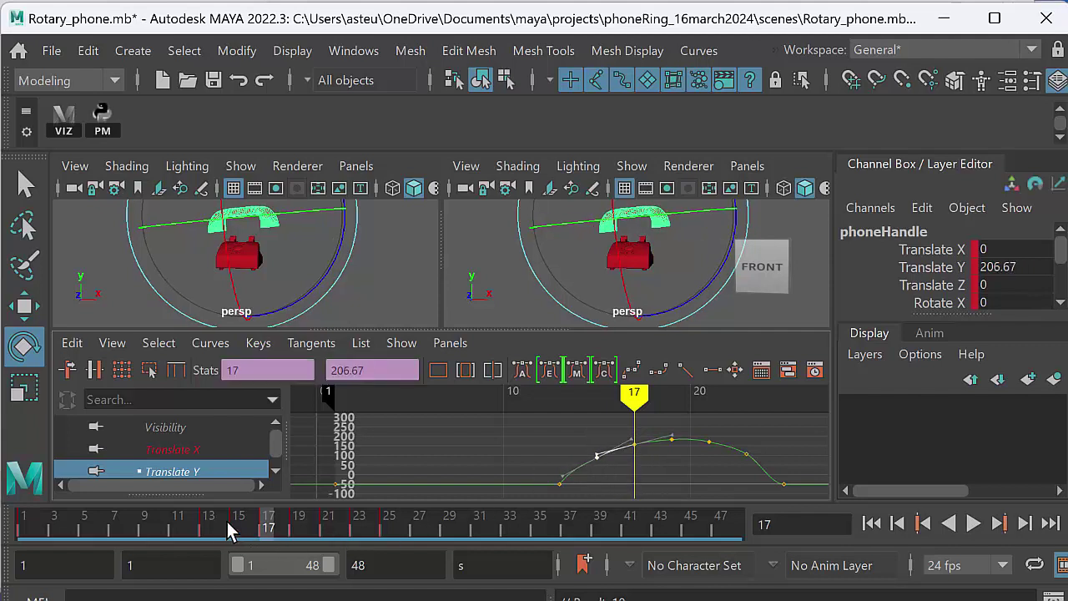
left_click_drag(227, 521, 22, 522)
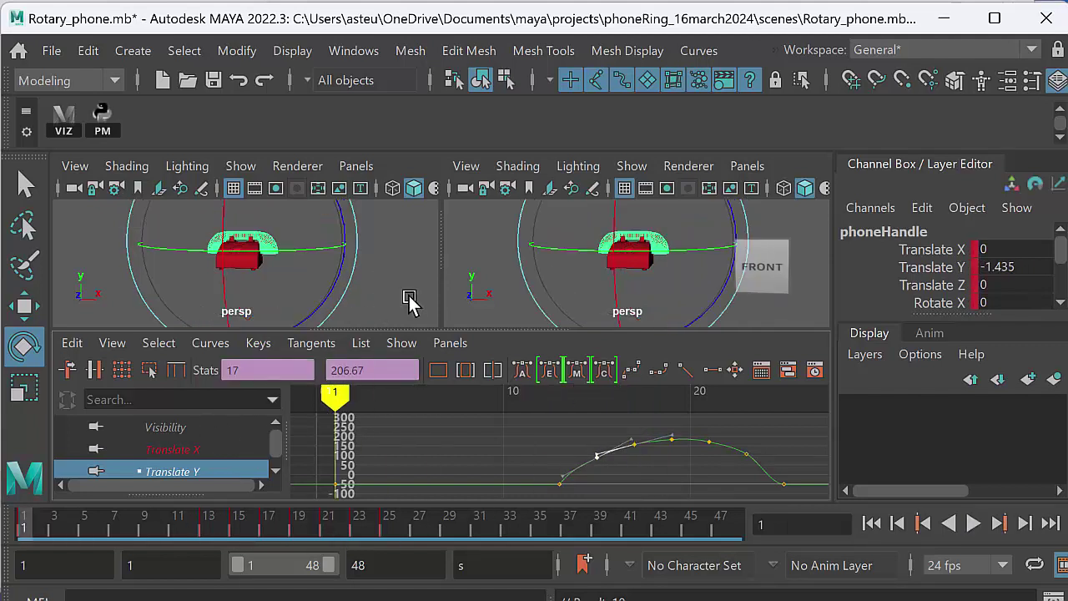
left_click(972, 522)
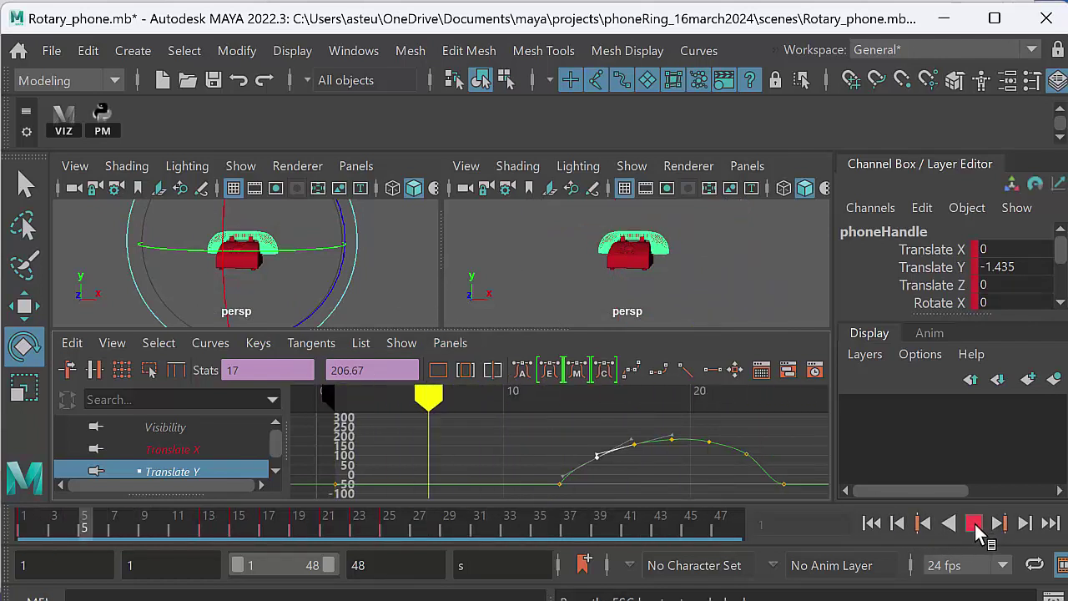
left_click(974, 524)
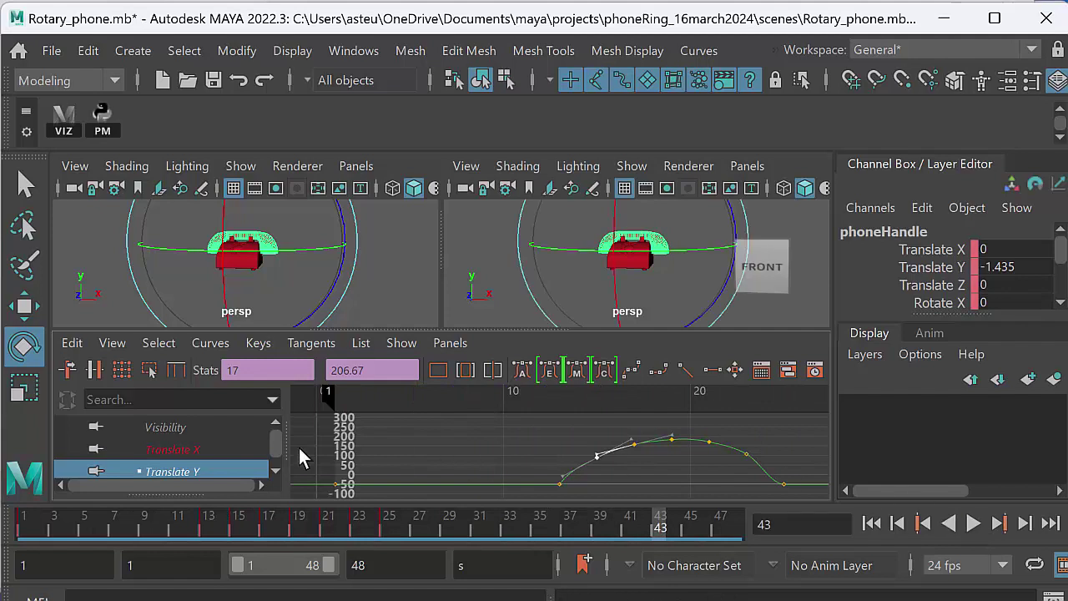
Display the handset's Rotate Z curve, lower its frame 19 key to about -17.794, and play back the result
scroll(275, 467, "down", 3)
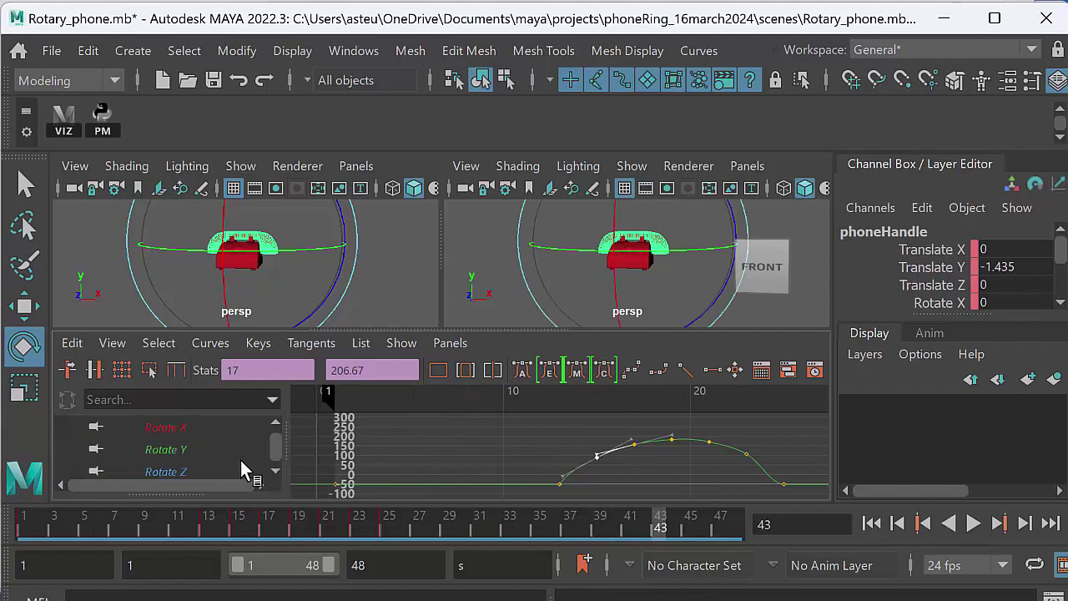
left_click(242, 470)
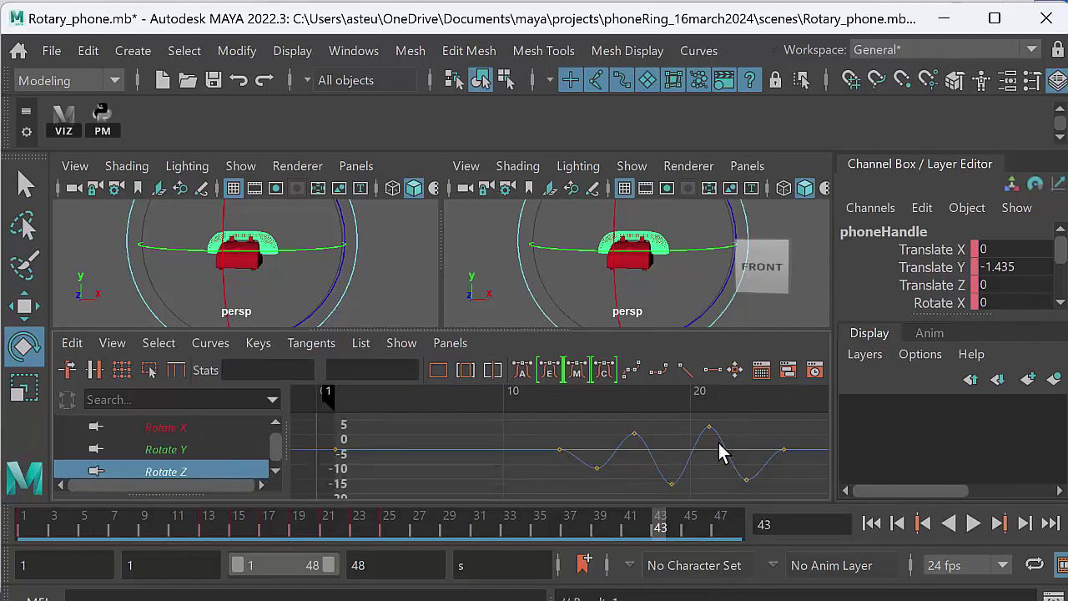
left_click_drag(682, 484, 690, 498)
middle_click_drag(696, 460, 696, 479)
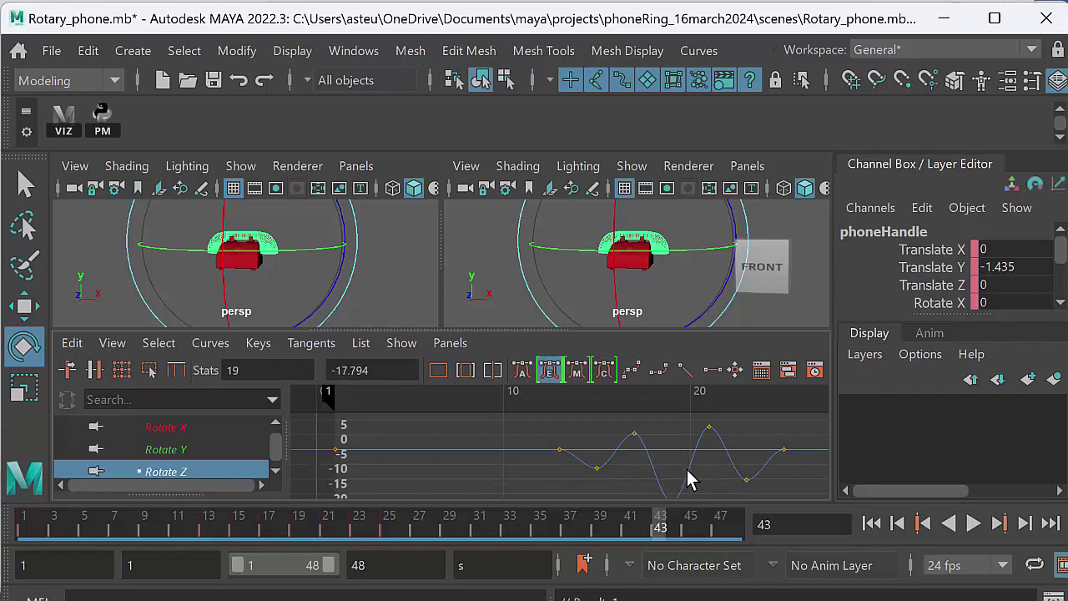
left_click_drag(627, 427, 641, 442)
middle_click_drag(639, 464, 673, 448)
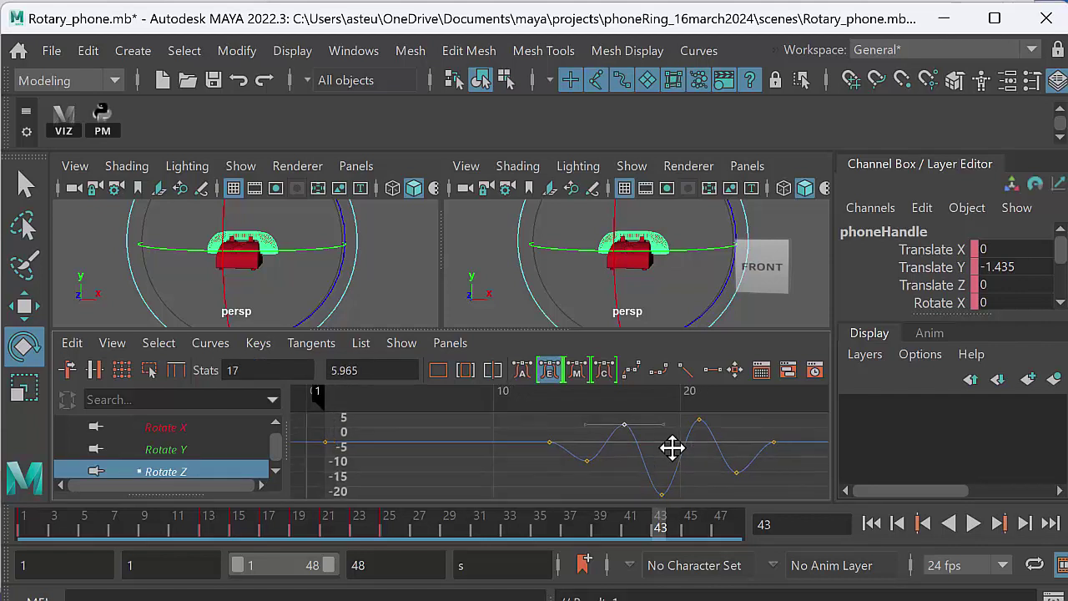
mouse_move(672, 472)
right_mouse_down("alt")
mouse_move(668, 453)
mouse_move(672, 473)
right_mouse_up("alt")
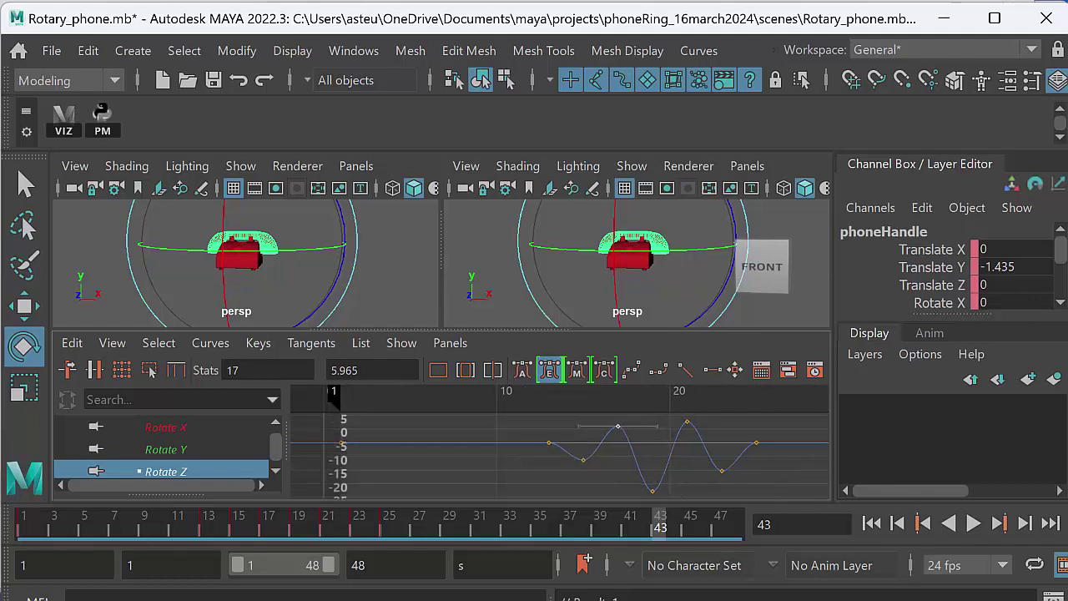
left_click(974, 523)
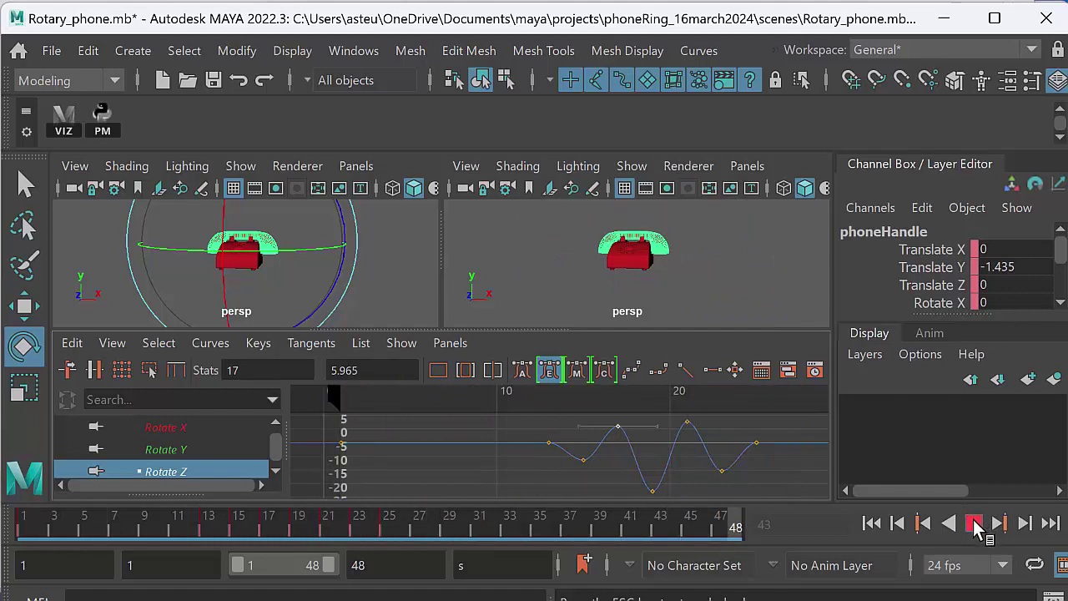
left_click(974, 523)
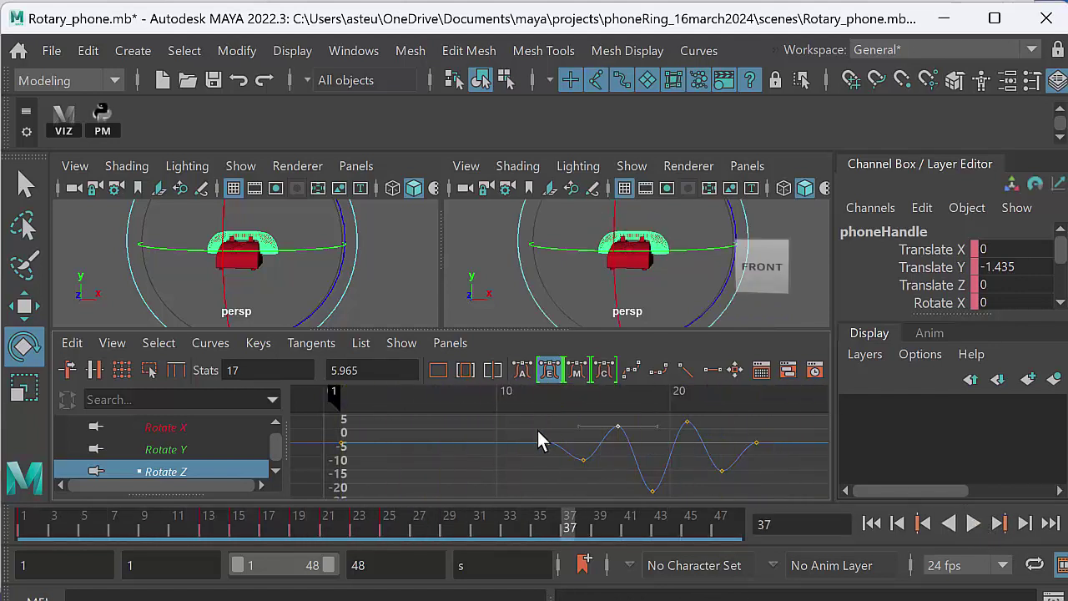
Display all of the handset's animation curves together and set a key on every channel at frame 37
scroll(275, 441, "up", 3)
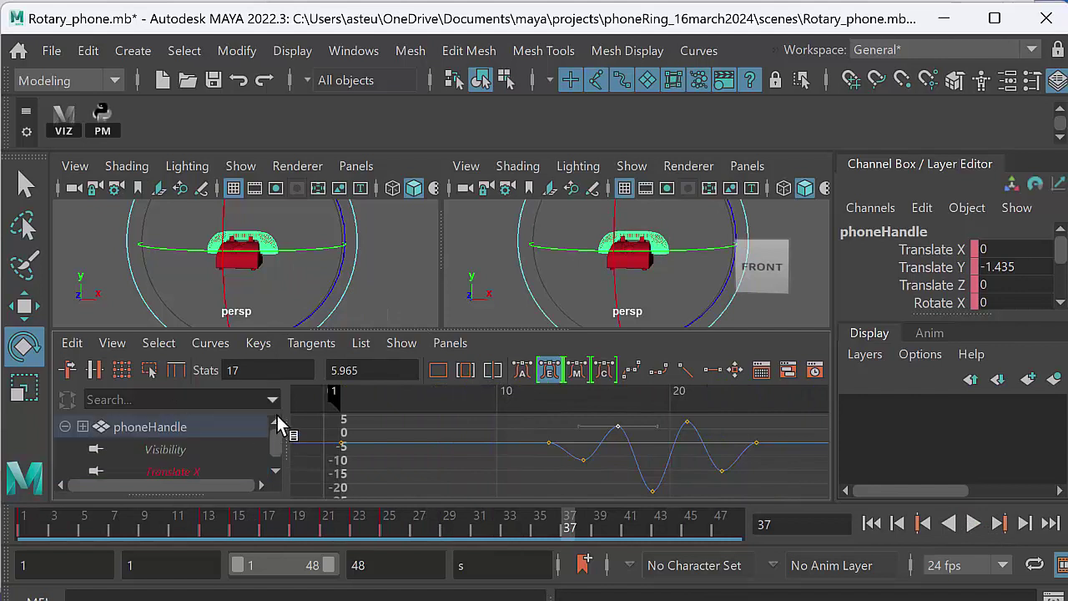
left_click(208, 427)
scroll(526, 430, "down", 4)
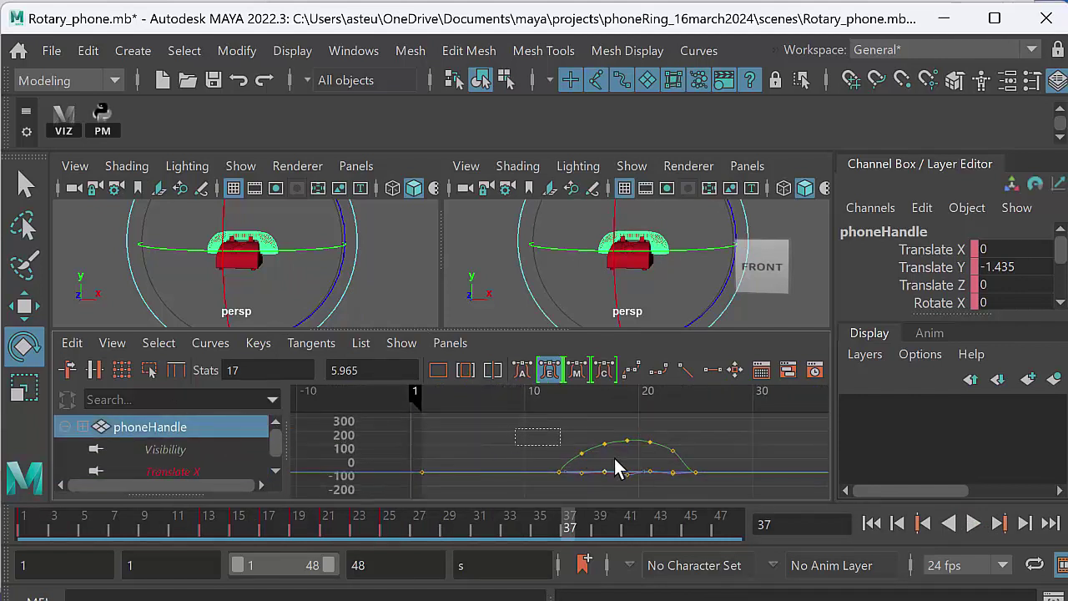
left_click_drag(614, 458, 741, 544)
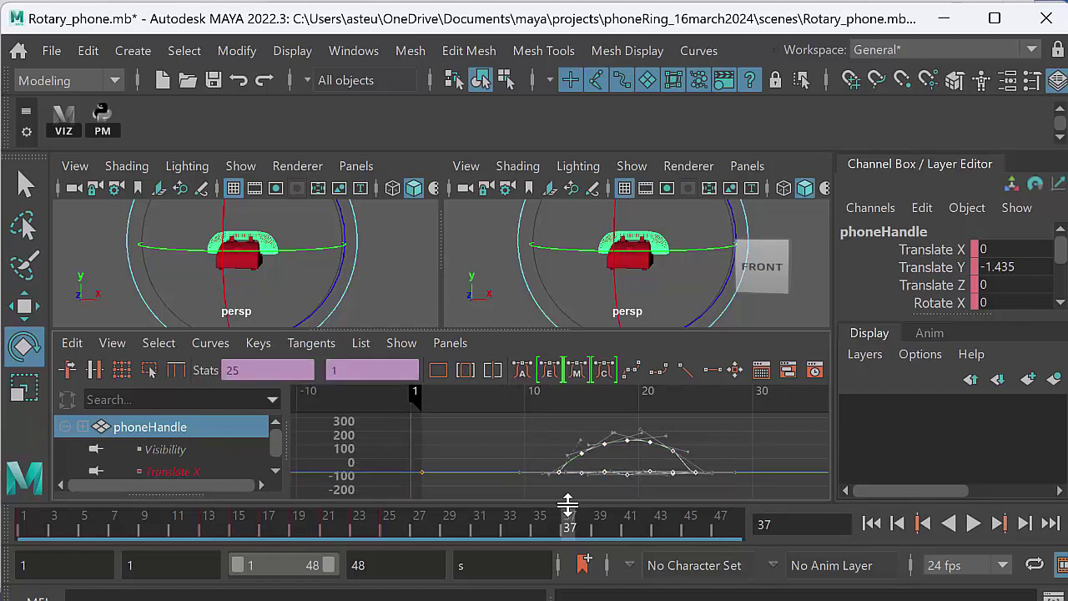
left_click_drag(393, 523, 572, 527)
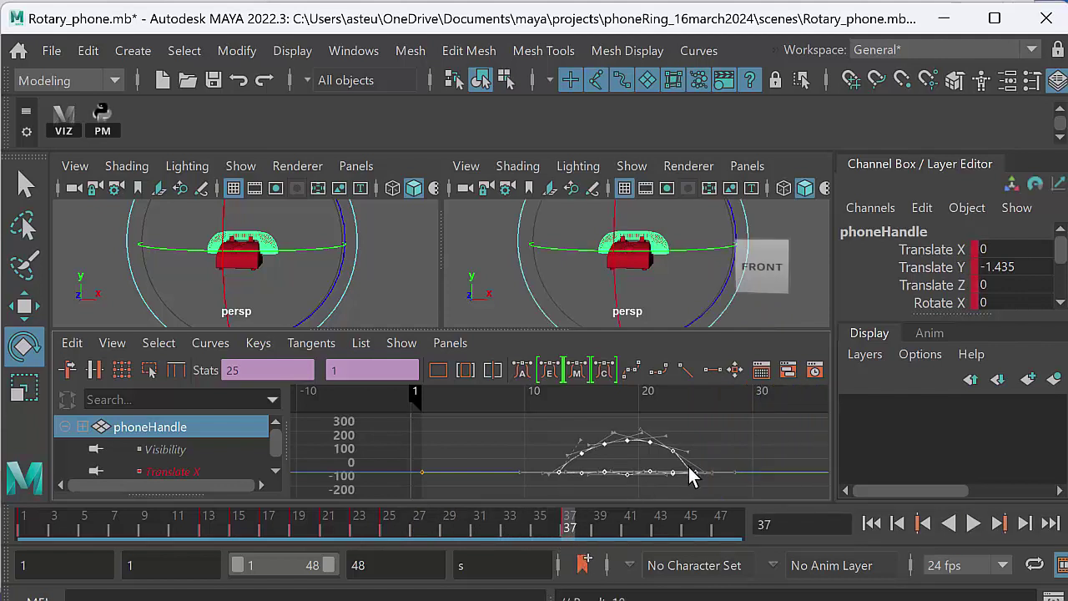
key("f")
left_click(756, 453)
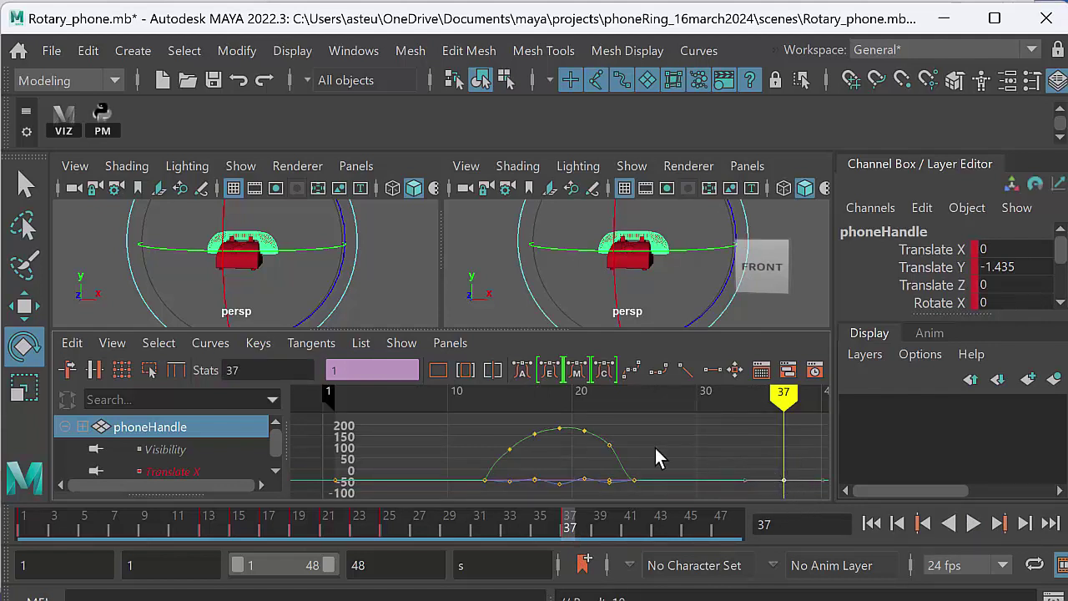
Copy the handset's keys from frames 13 to 25, paste them at frame 37, and scrub through the repeated motion
left_click_drag(446, 427, 647, 492)
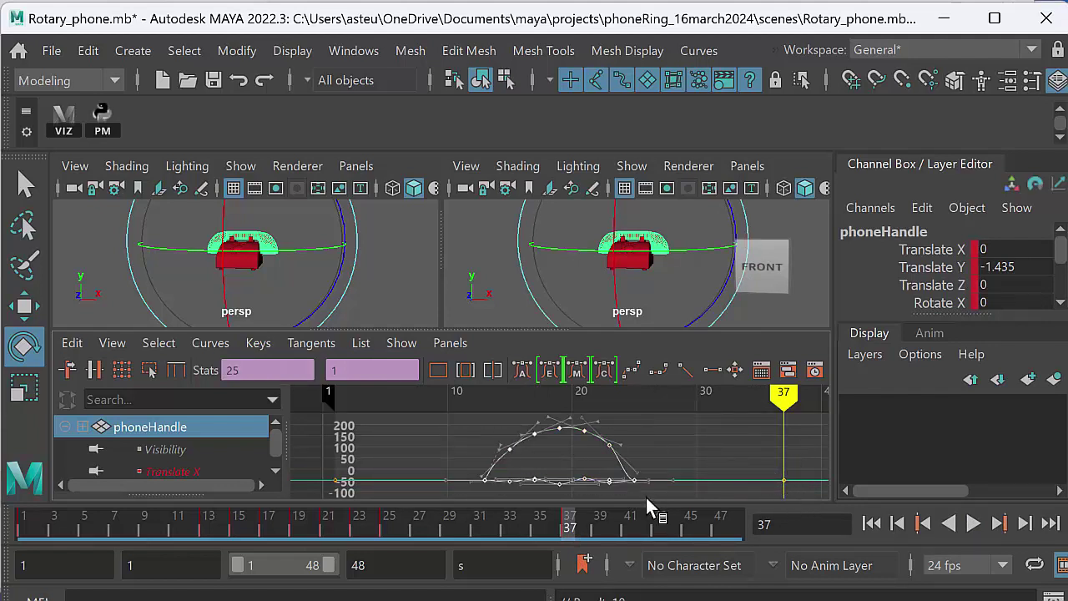
left_click(73, 343)
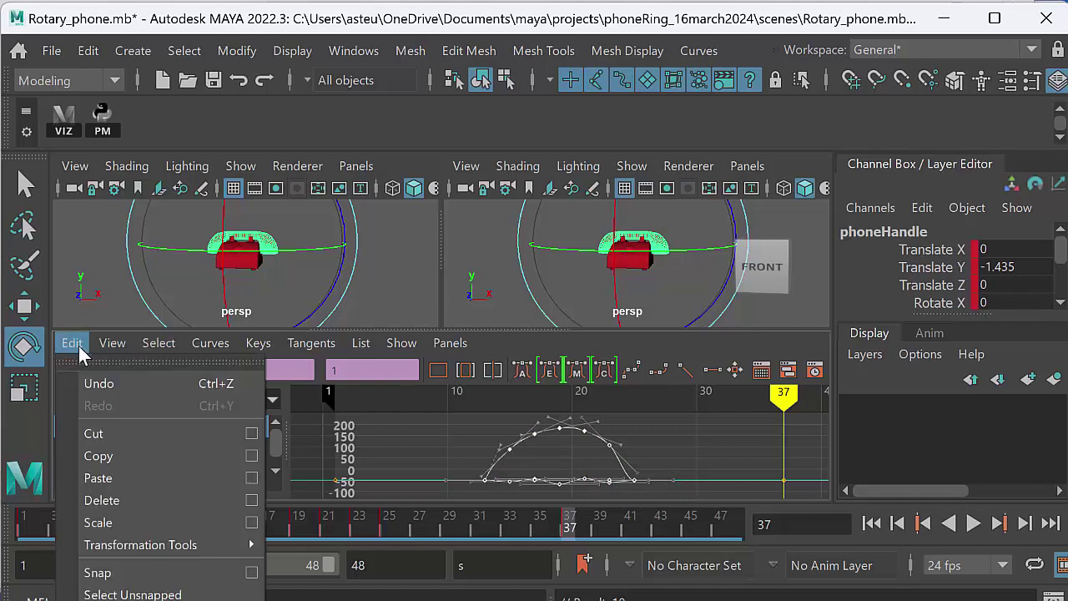
left_click(126, 455)
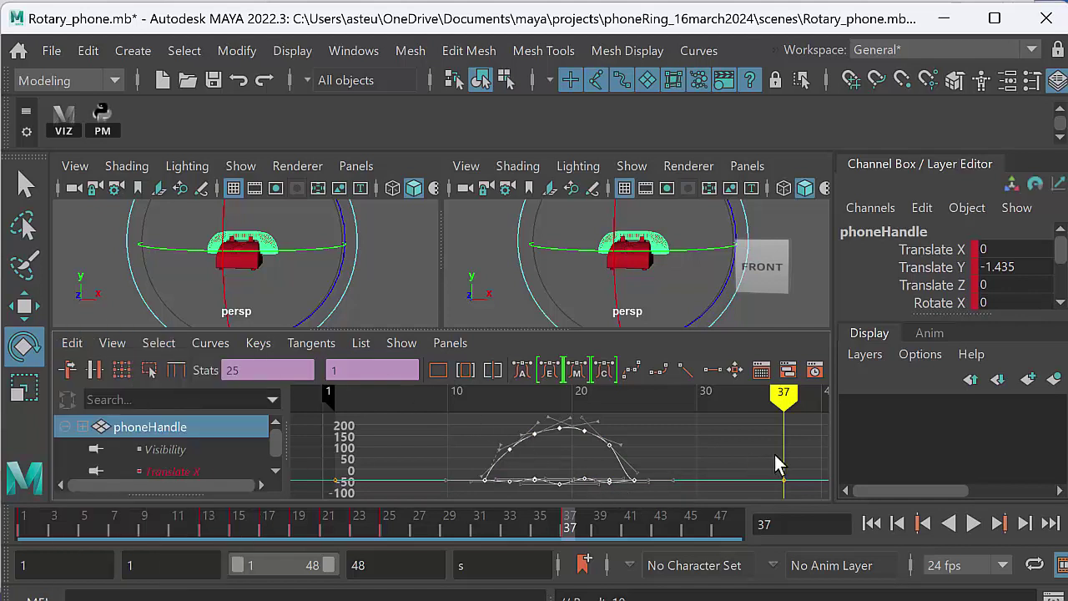
left_click_drag(808, 490, 808, 492)
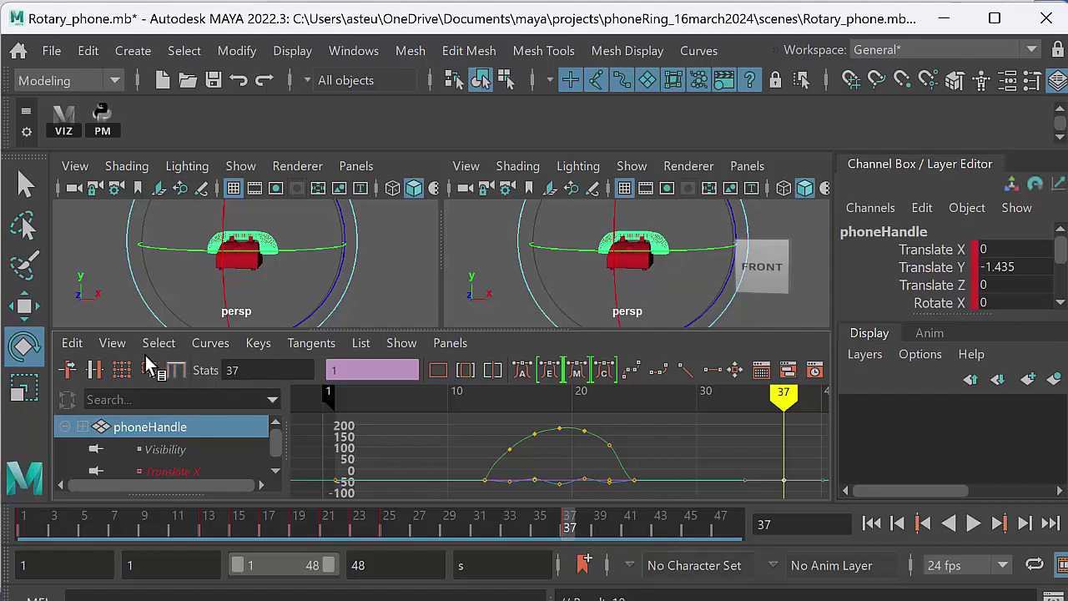
left_click(72, 343)
left_click(133, 474)
key("a")
left_click_drag(501, 530, 21, 528)
left_click_drag(685, 517, 738, 526)
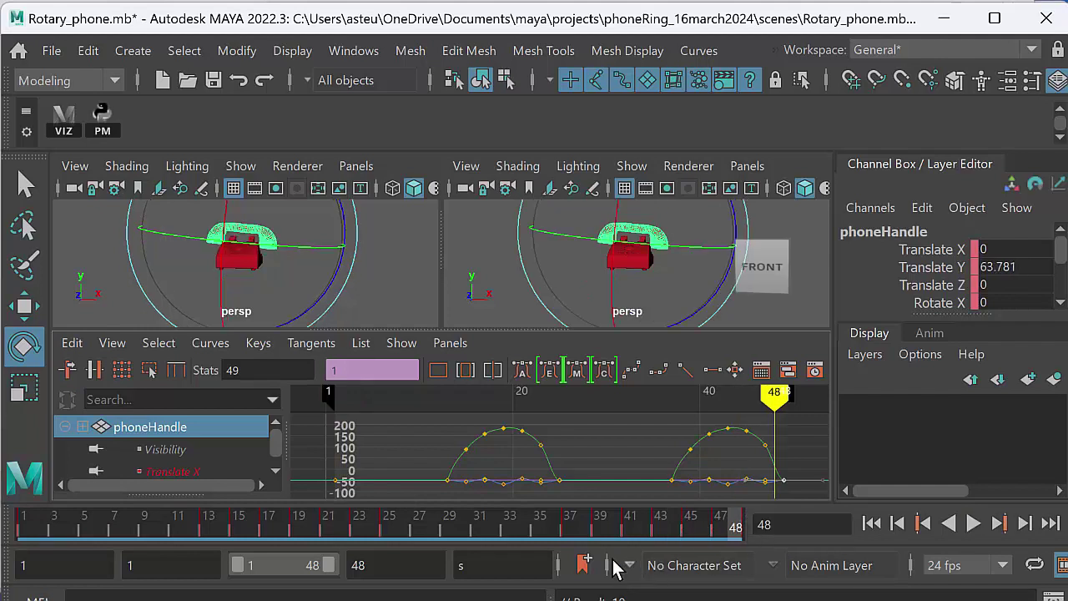
Set both the animation end time and the playback end time to frame 51
left_click(468, 564)
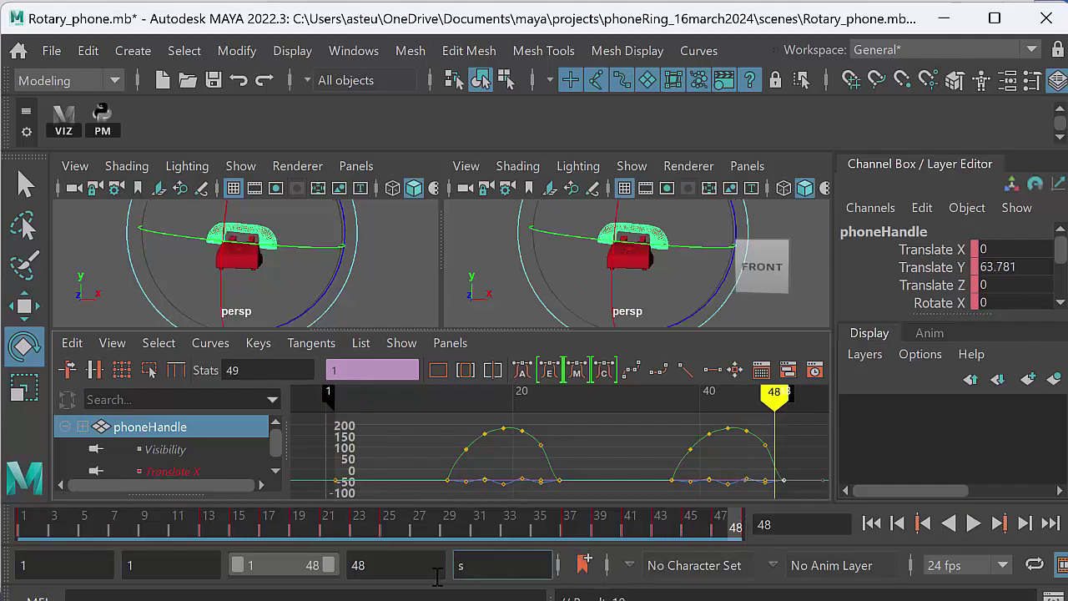
key("BackSpace")
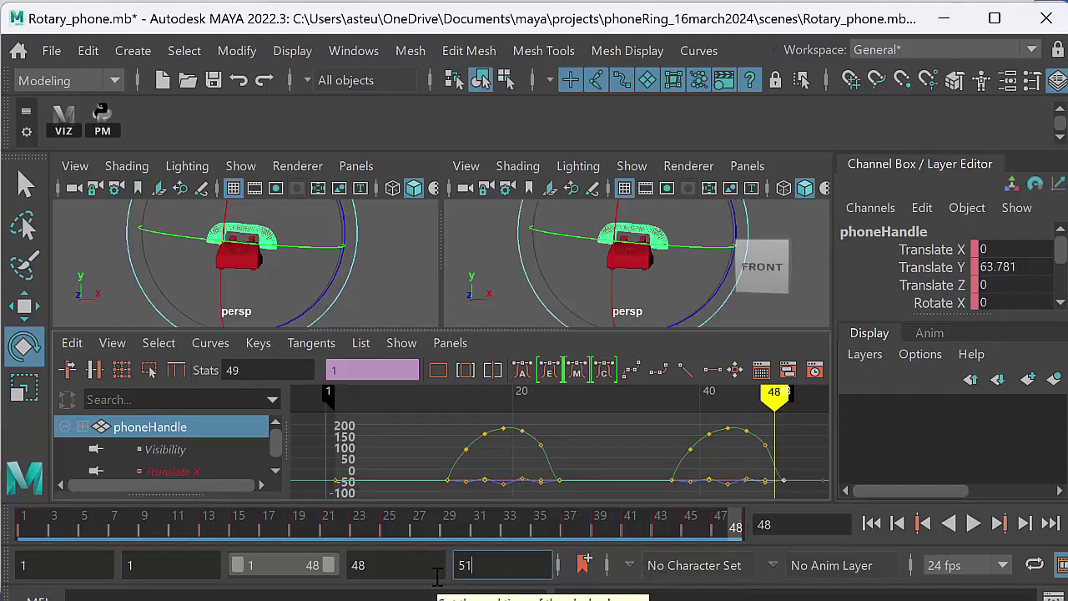
key("Return")
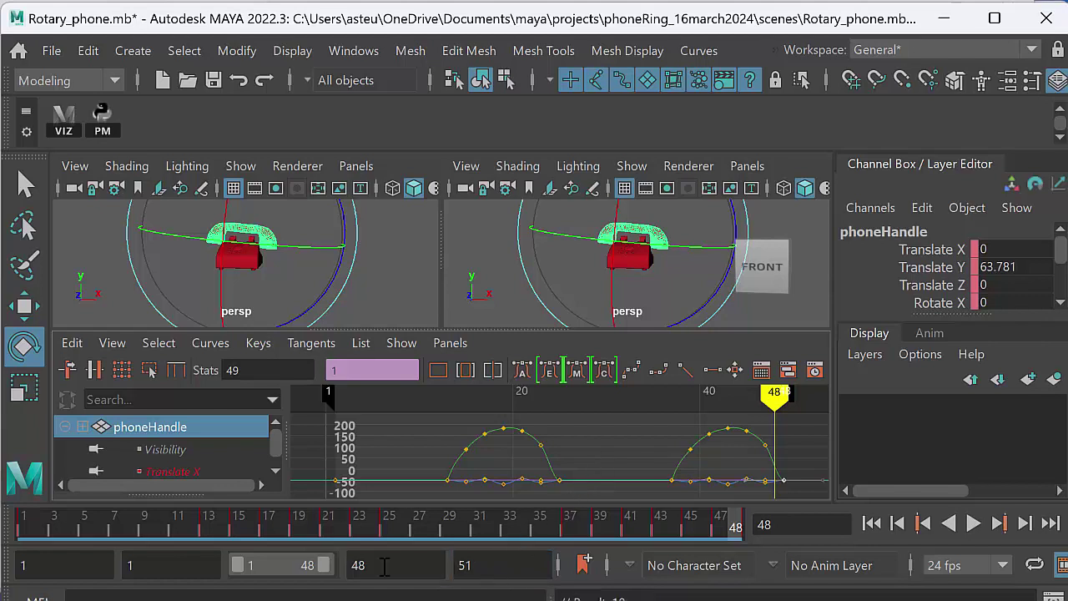
double_click(358, 565)
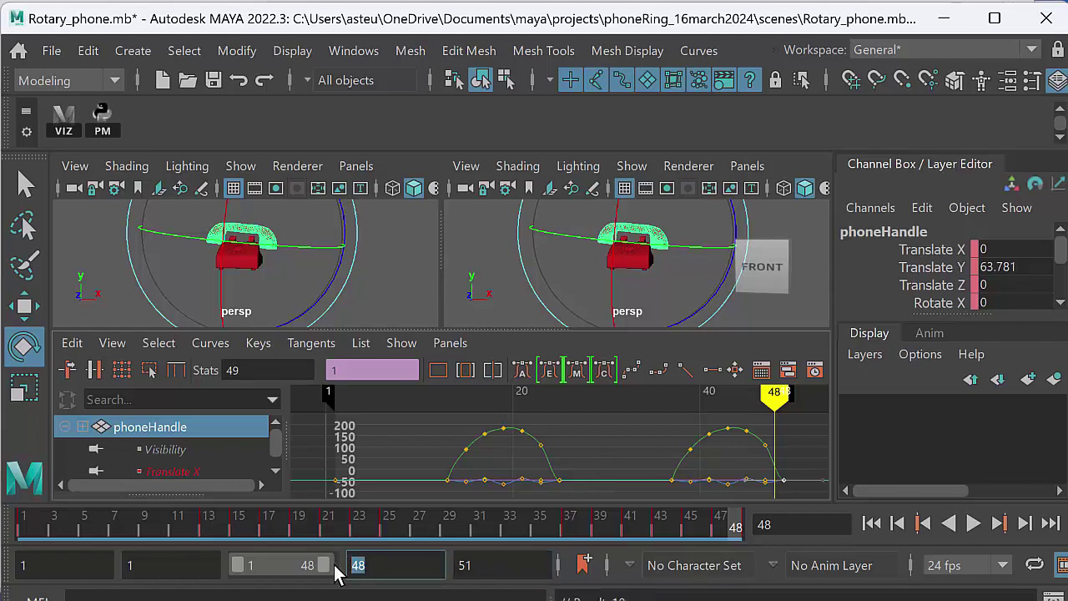
type("51")
key("Return")
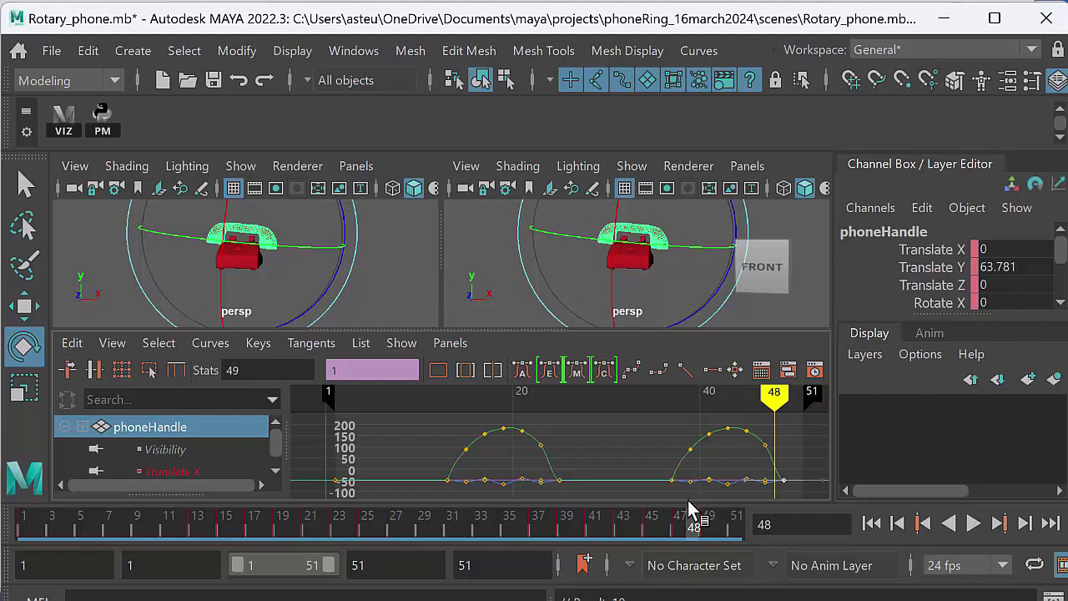
Check the motion up to frame 51, then deselect the handset and play the animation in the full-size perspective view
left_click_drag(714, 523, 741, 524)
left_click(745, 242)
key("space")
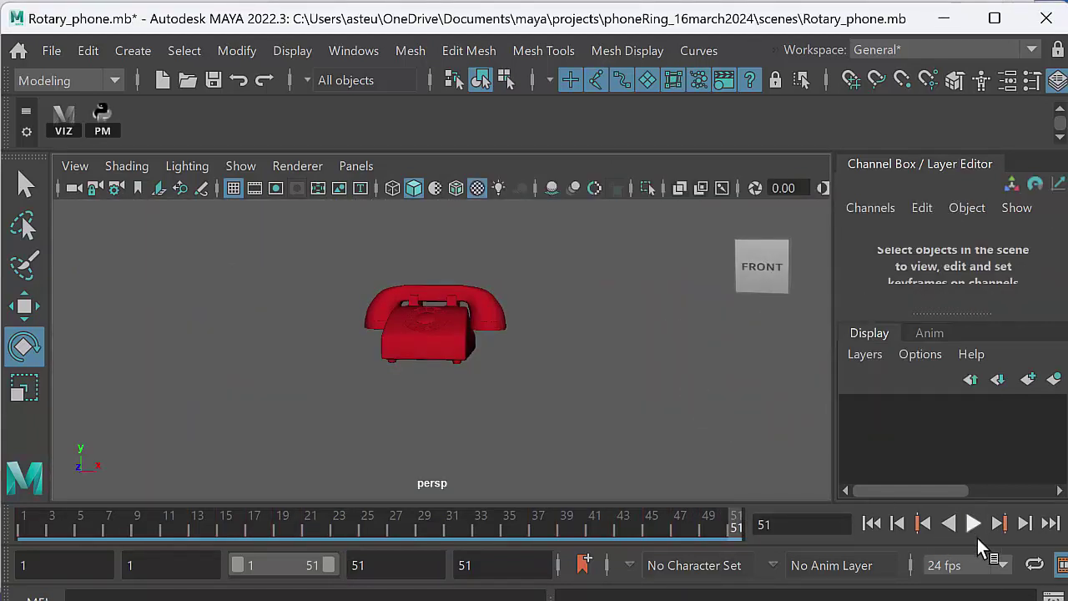
left_click(971, 531)
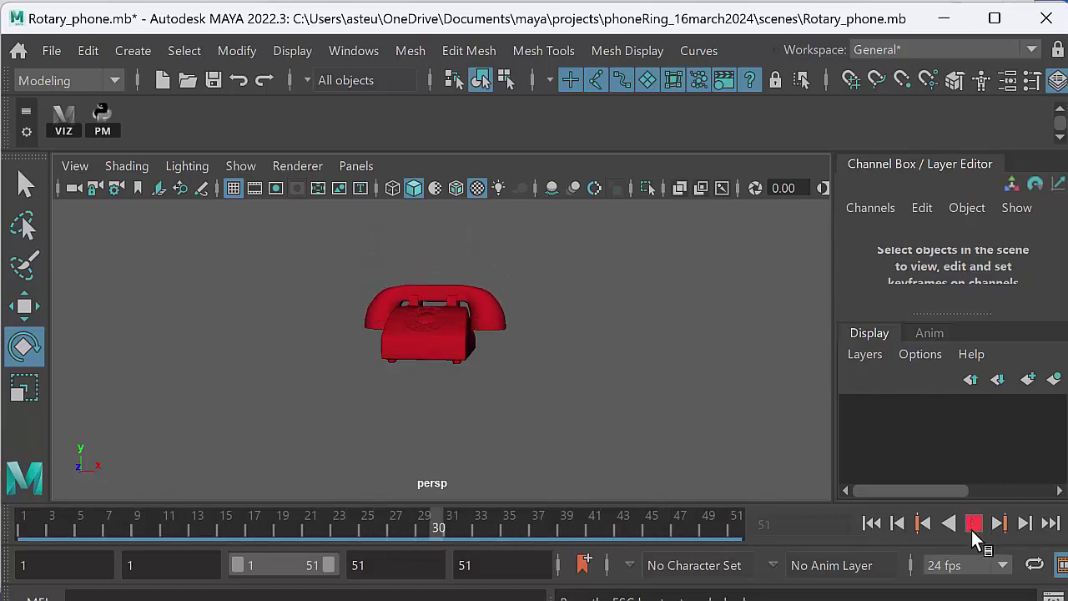
left_click(973, 523)
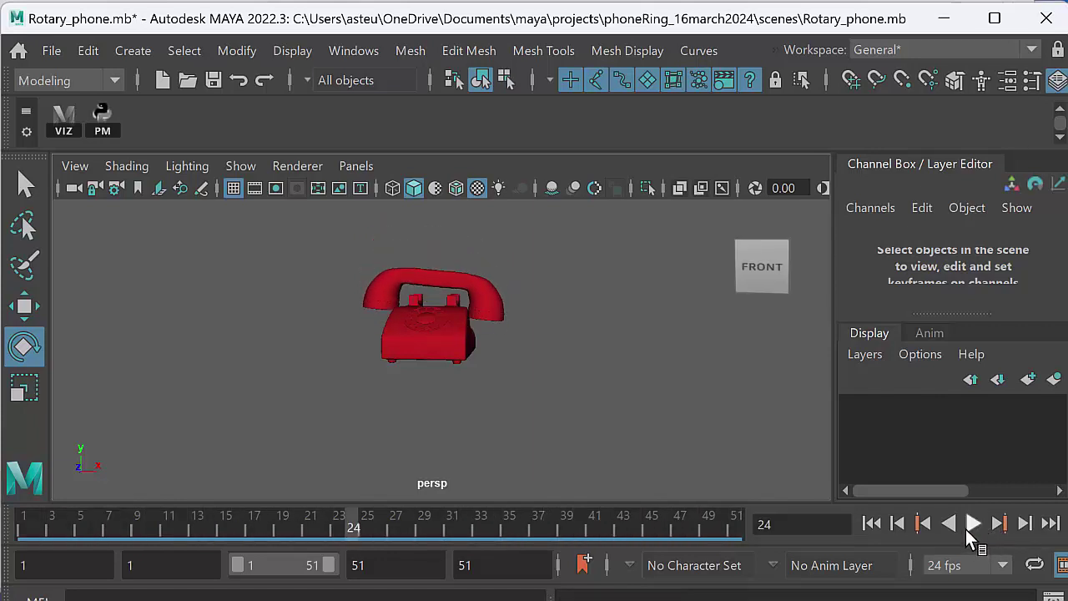